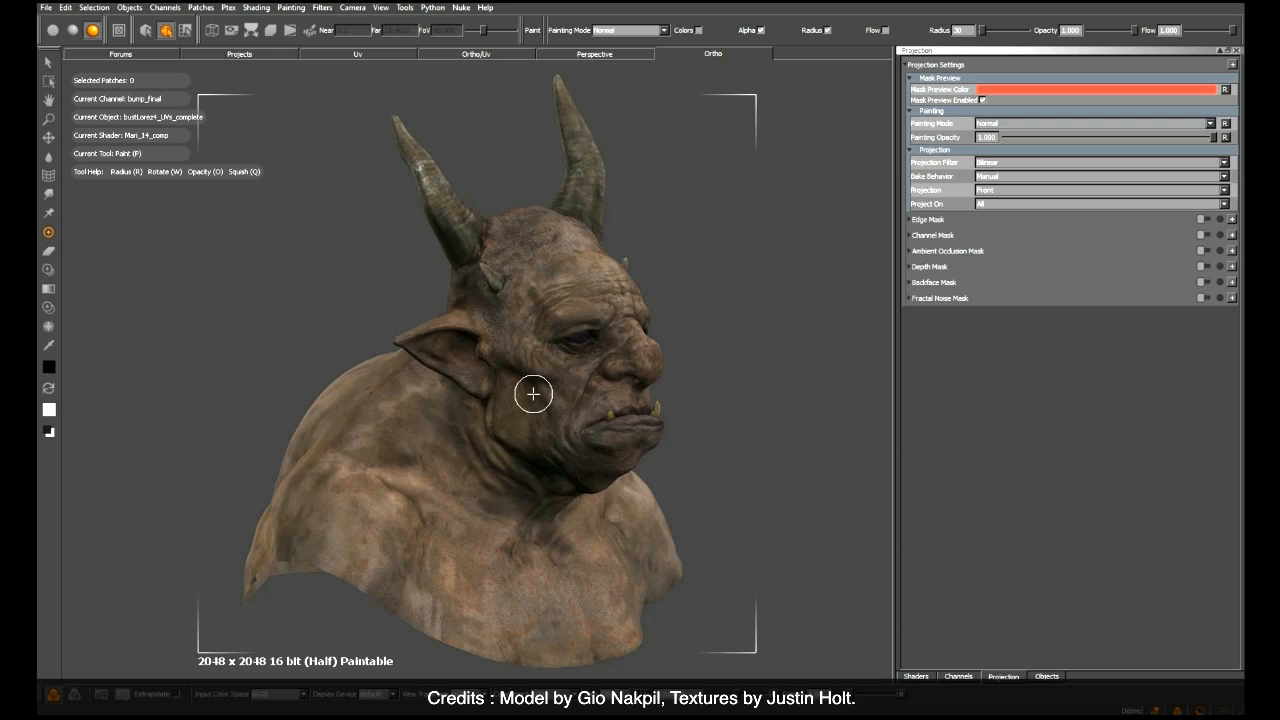
Step: Review the model's objects, shaders and channels in the quick picker over the canvas and close it
key("c")
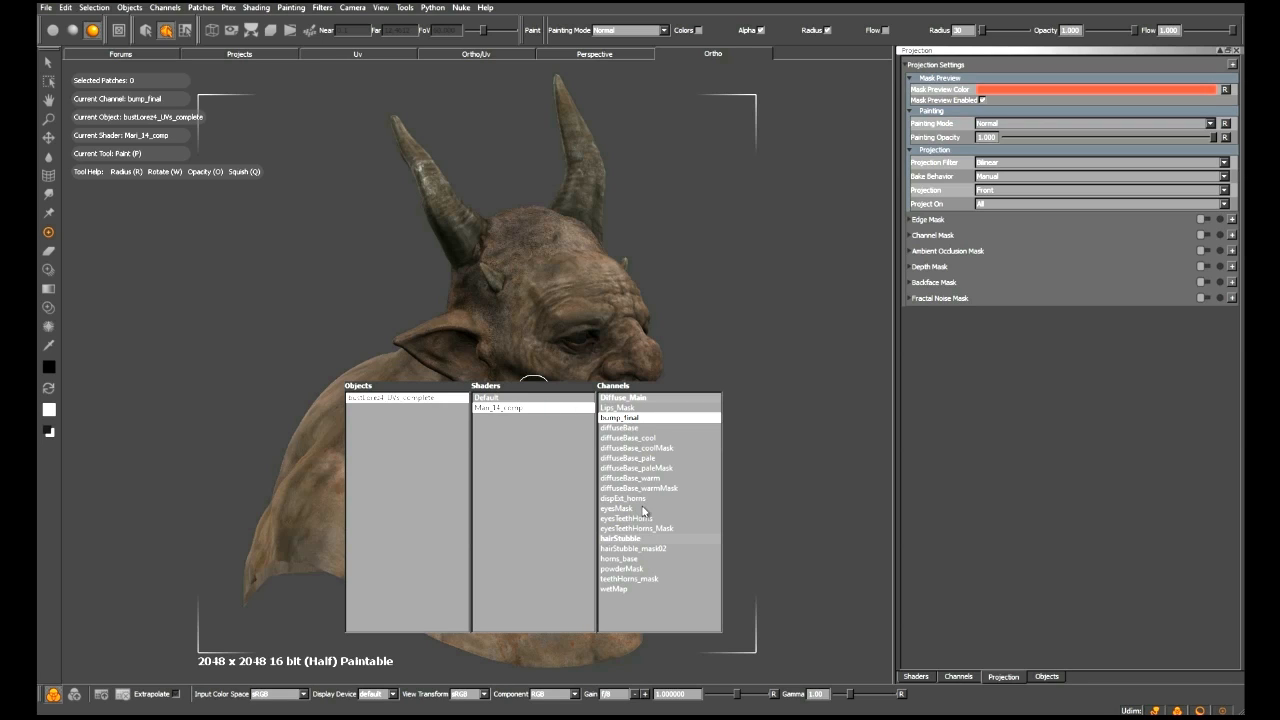
key("Escape")
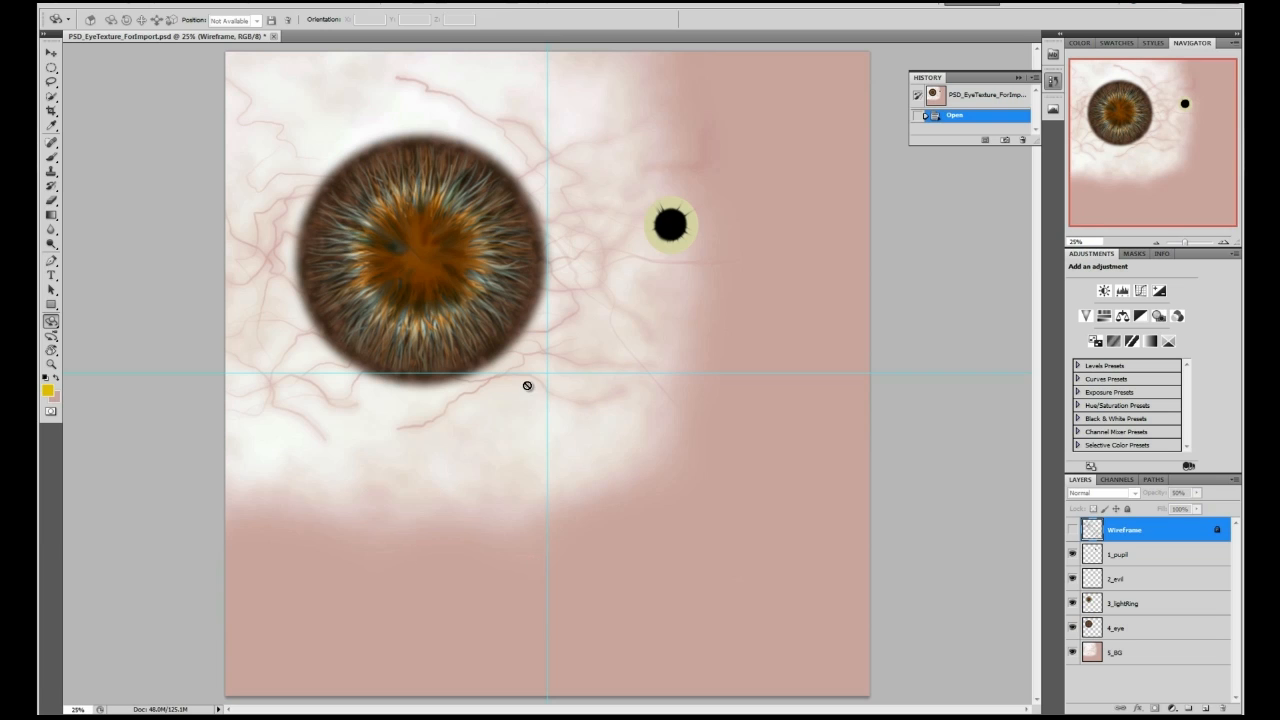
Step: In Photoshop, show the Wireframe layer over the eye texture to check the UV layout and hide it again
left_click(1073, 530)
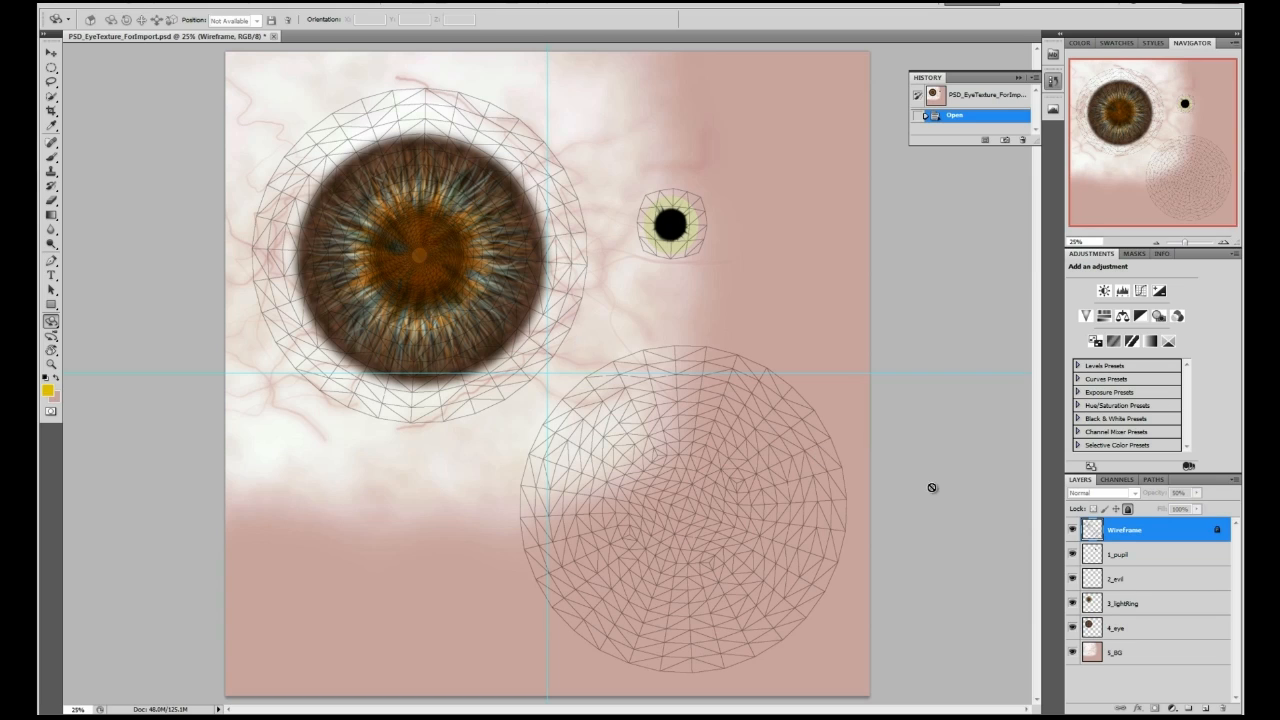
left_click(1073, 530)
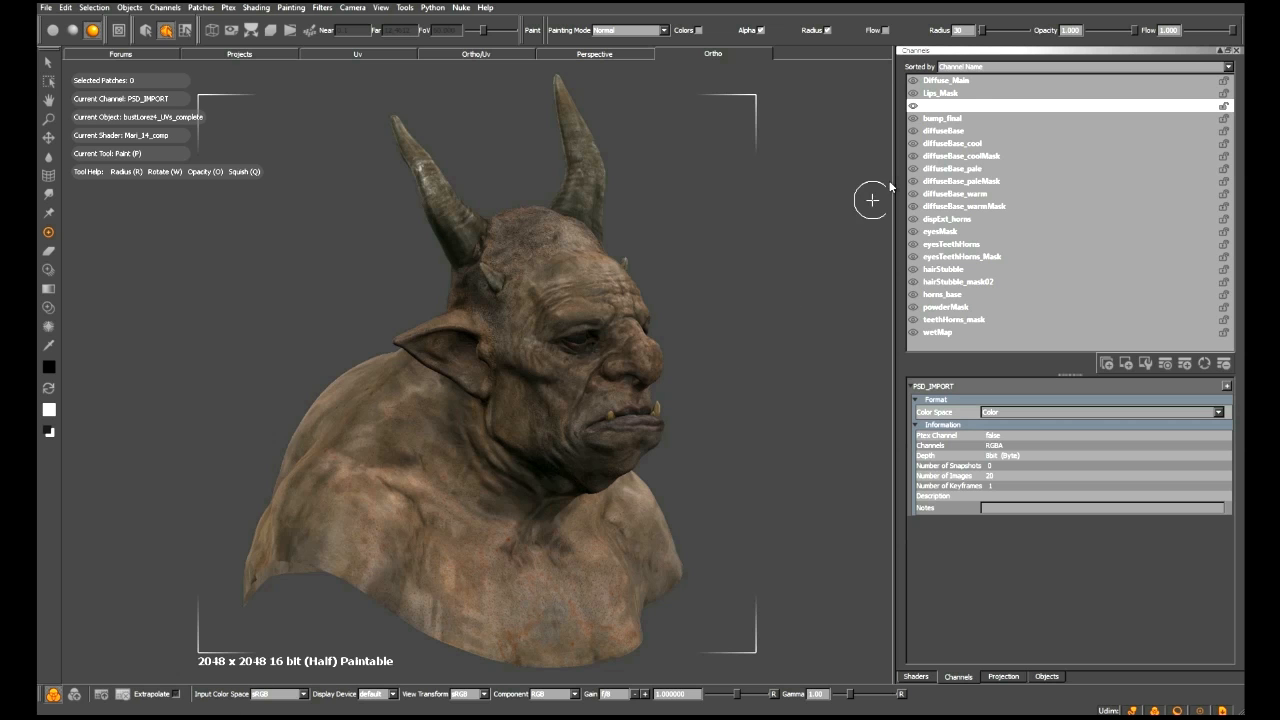
left_click(956, 106)
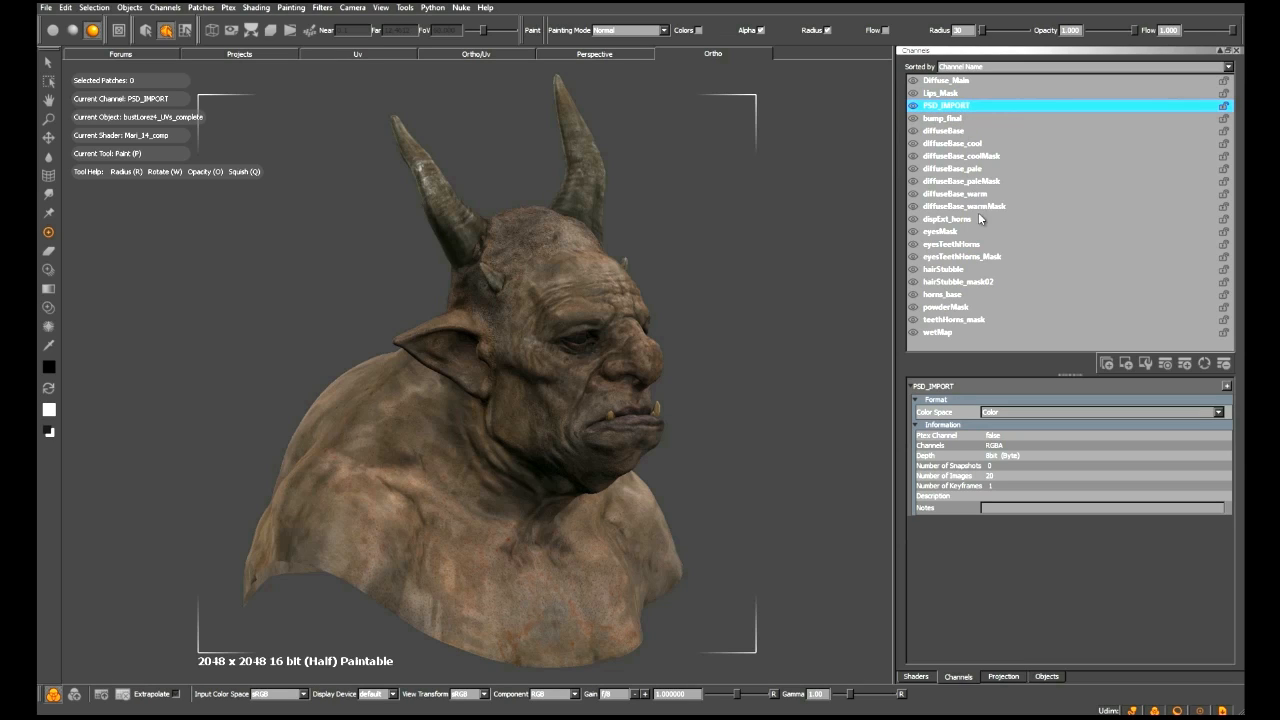
right_click(958, 110)
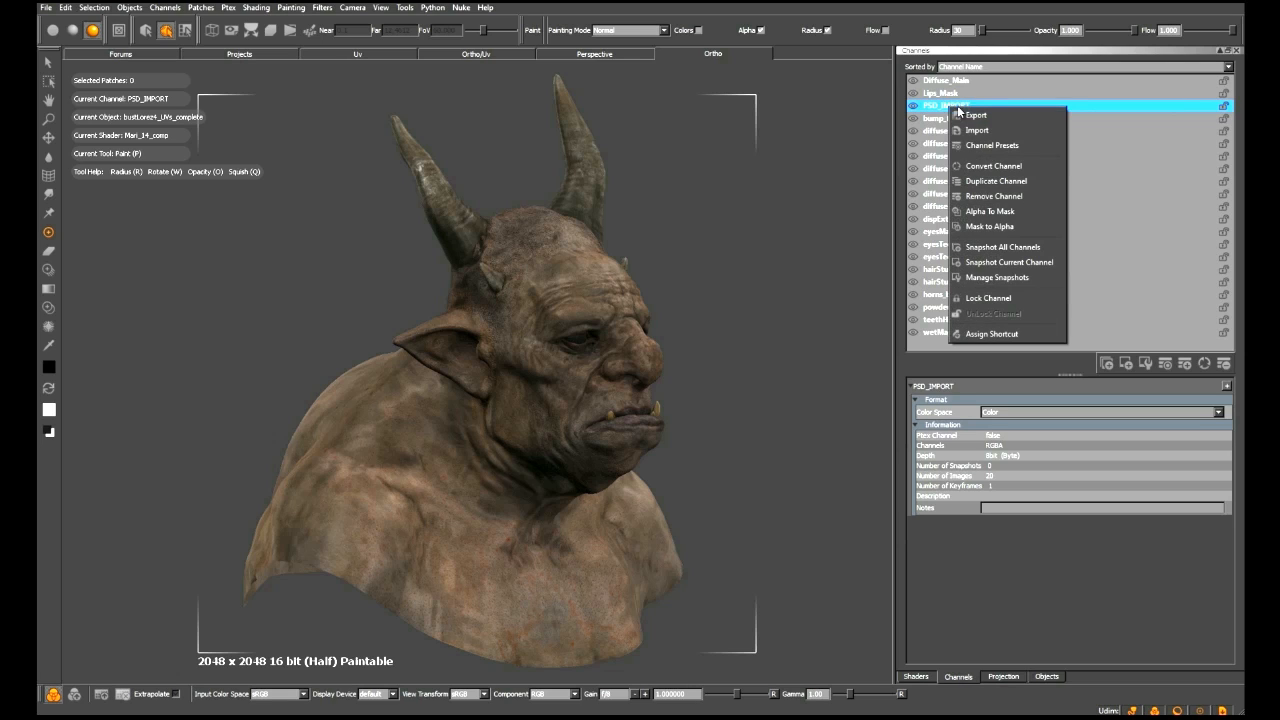
left_click(975, 129)
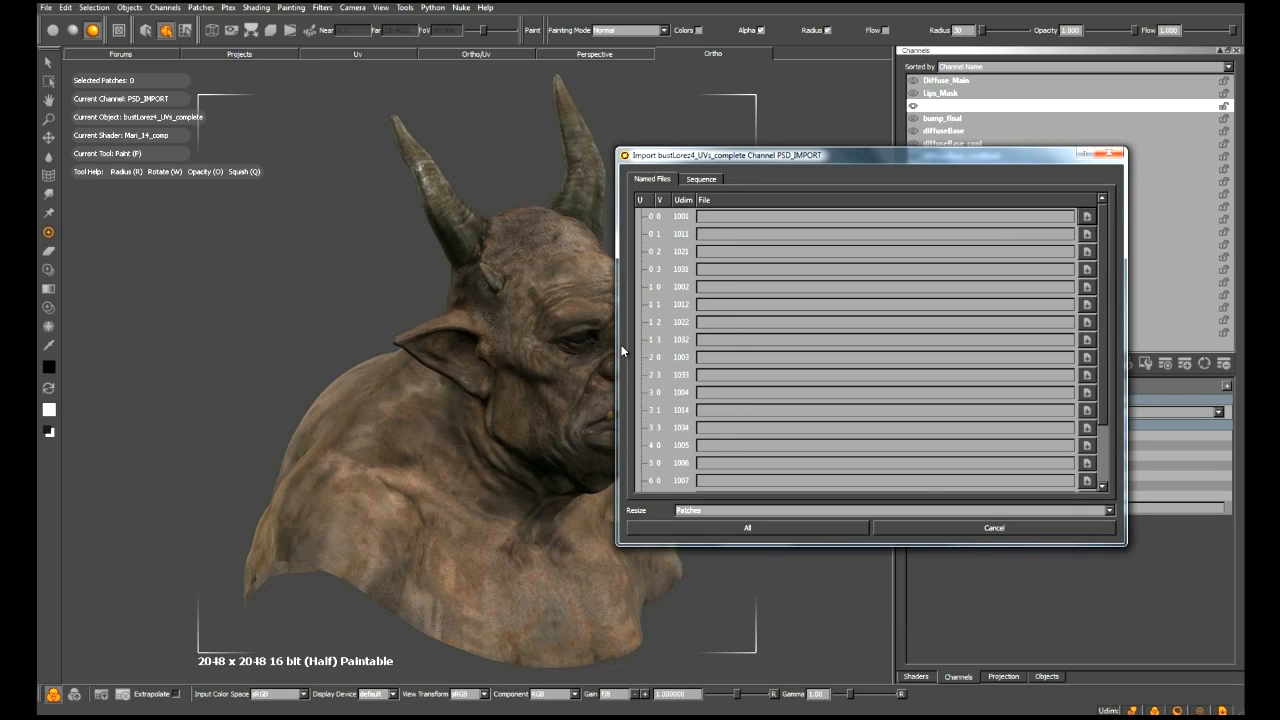
left_click(946, 527)
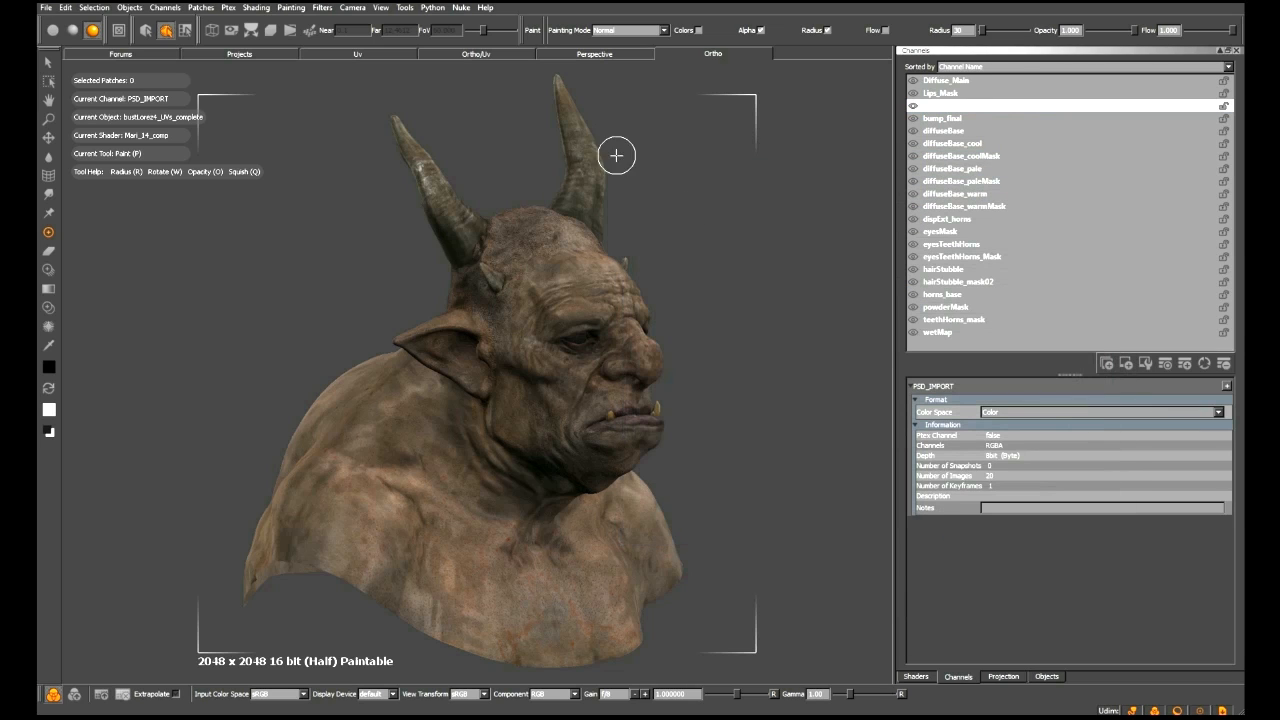
Step: Show the UV layout and set up an import on the PSD_IMPORT channel, assigning PSD_EyeTexture_ForImport.psd from the EYE folder to UDIM 1011
left_click(384, 49)
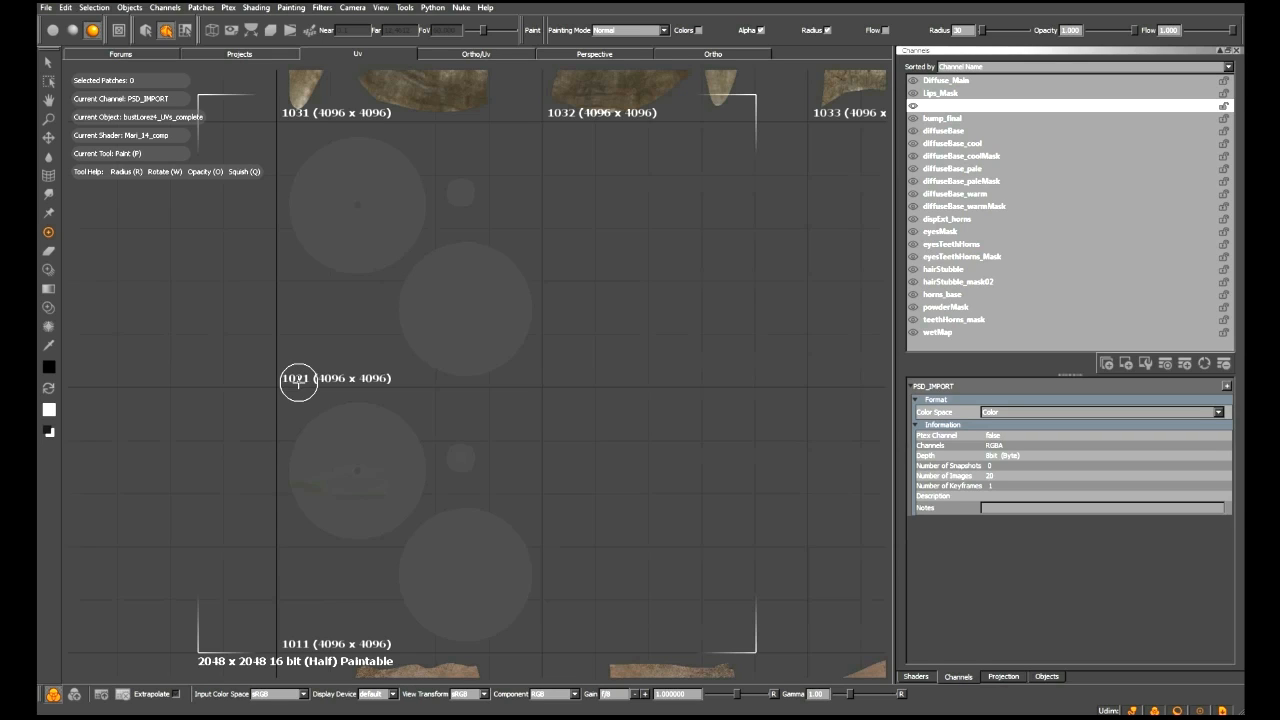
right_click(966, 106)
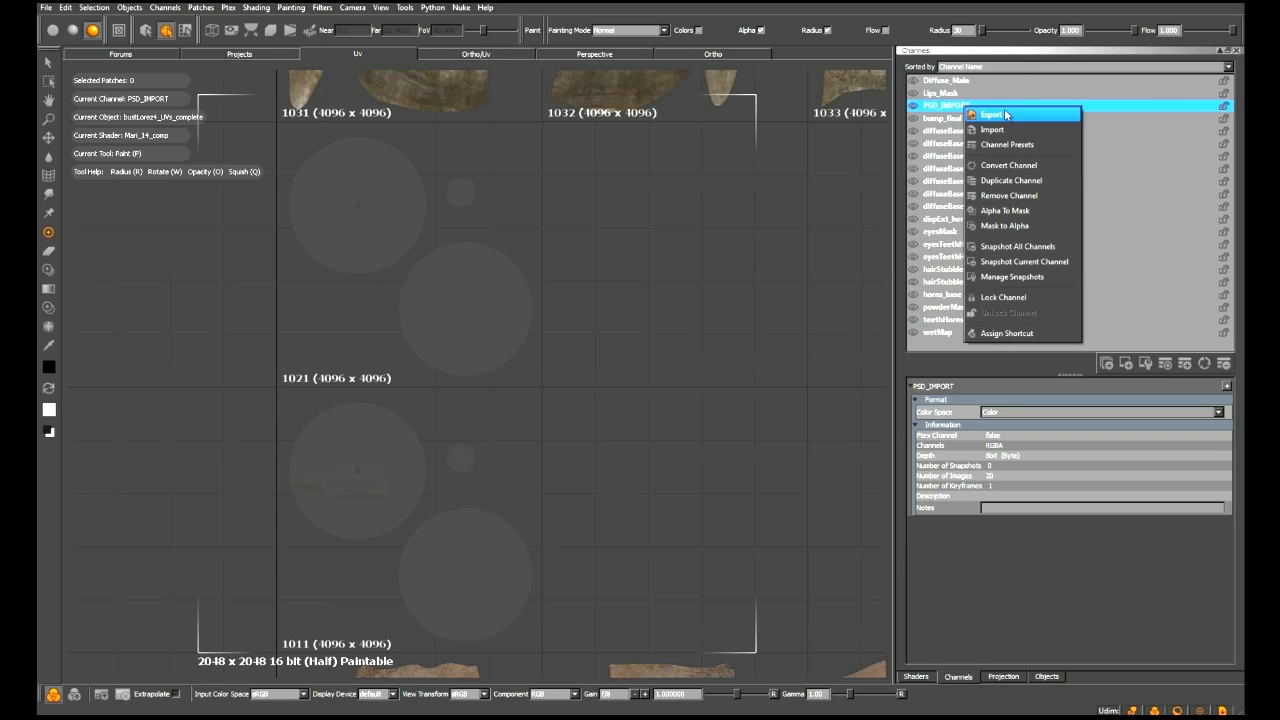
left_click(997, 130)
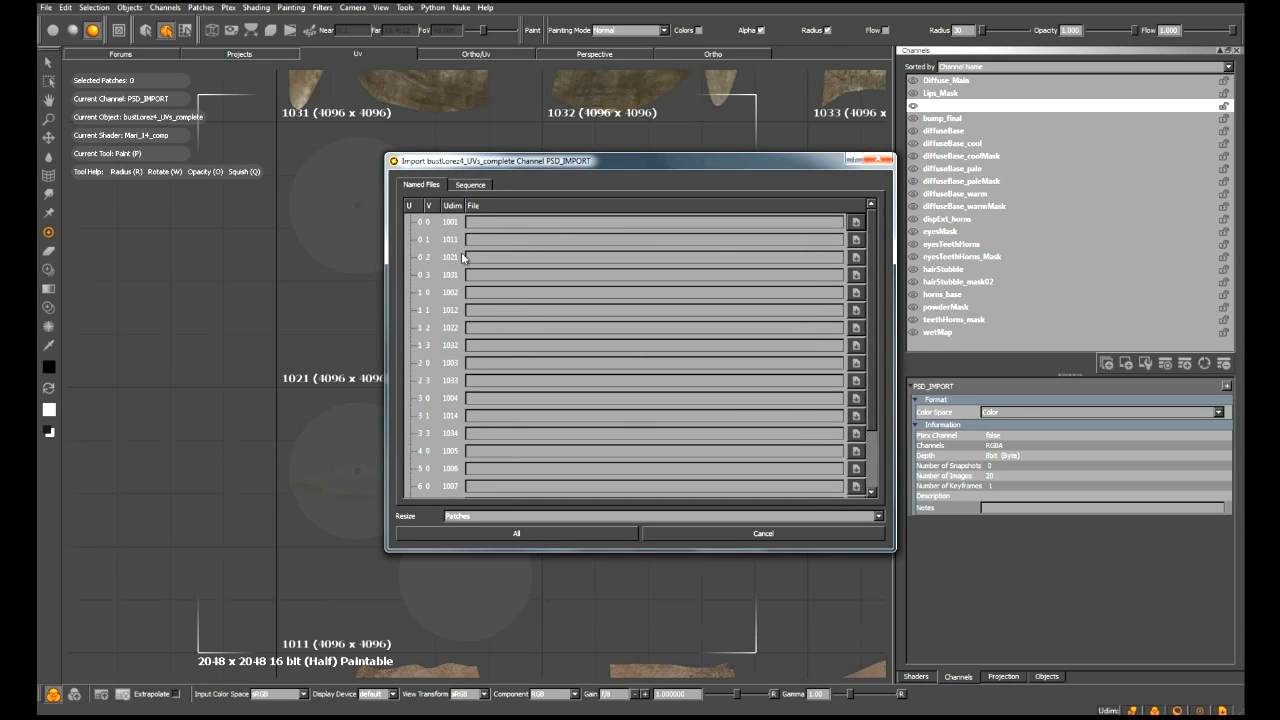
left_click(855, 221)
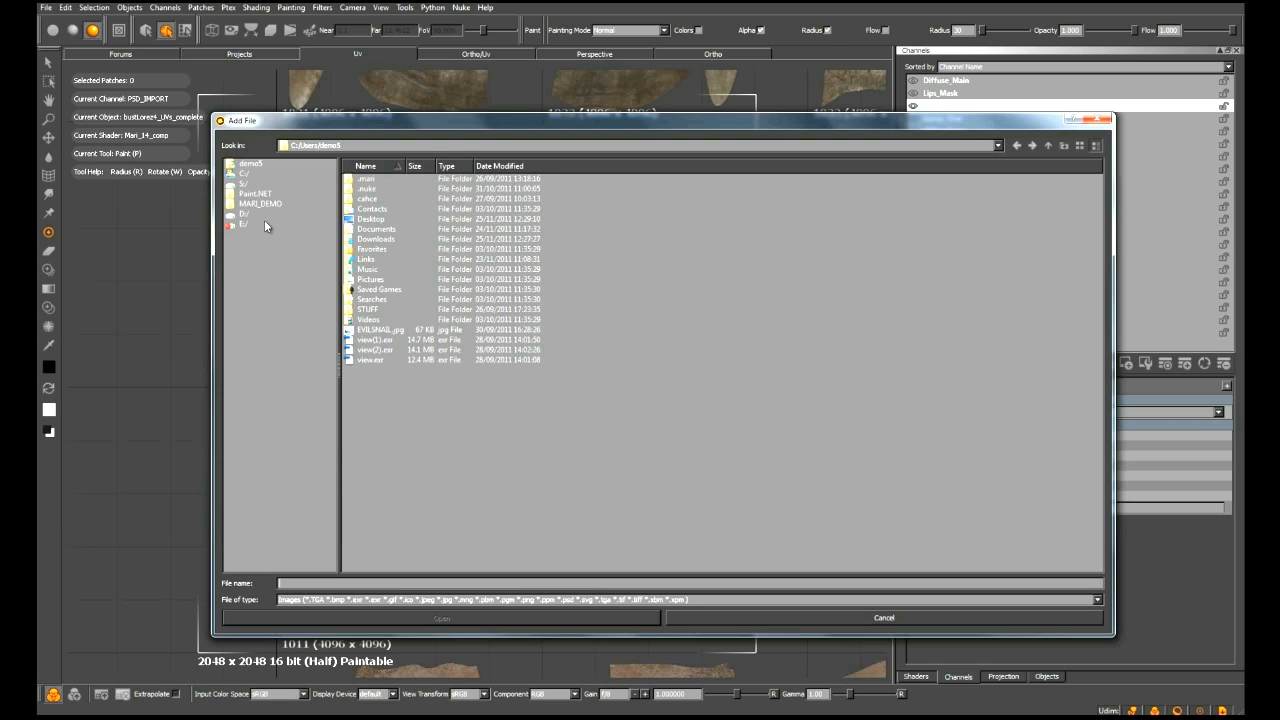
left_click(263, 215)
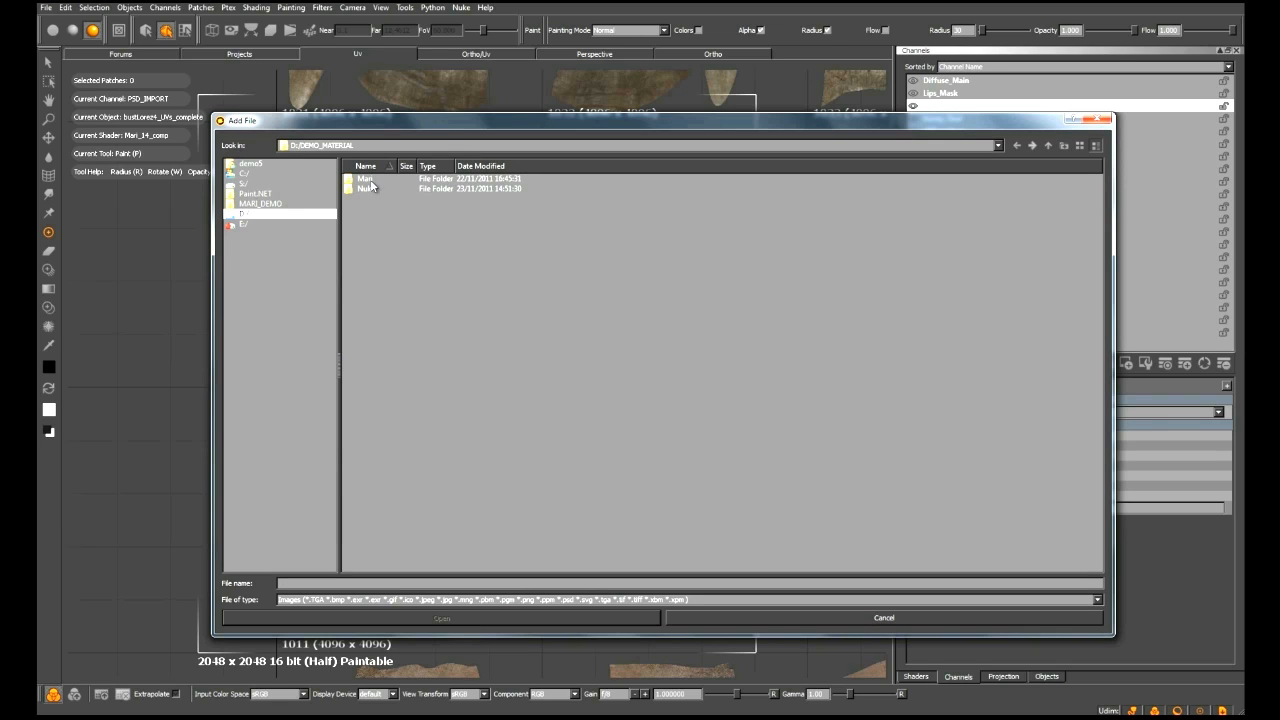
double_click(366, 180)
double_click(378, 189)
double_click(381, 178)
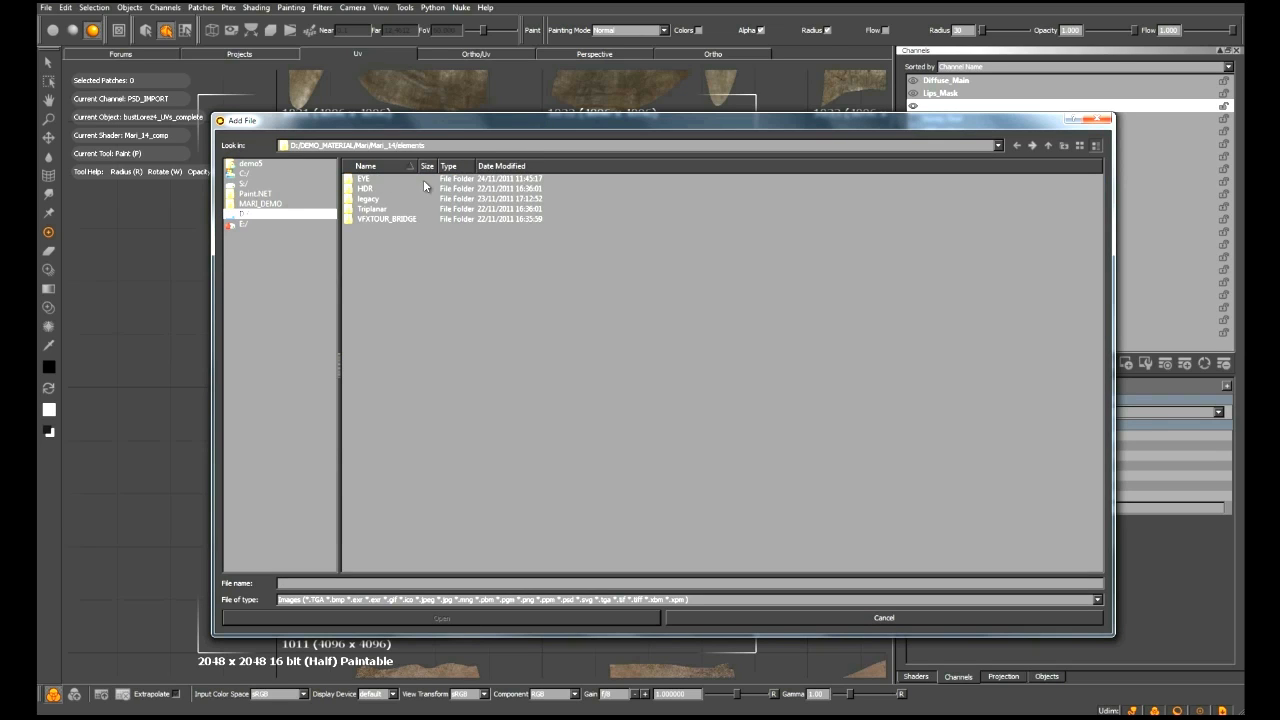
double_click(424, 180)
left_click(390, 190)
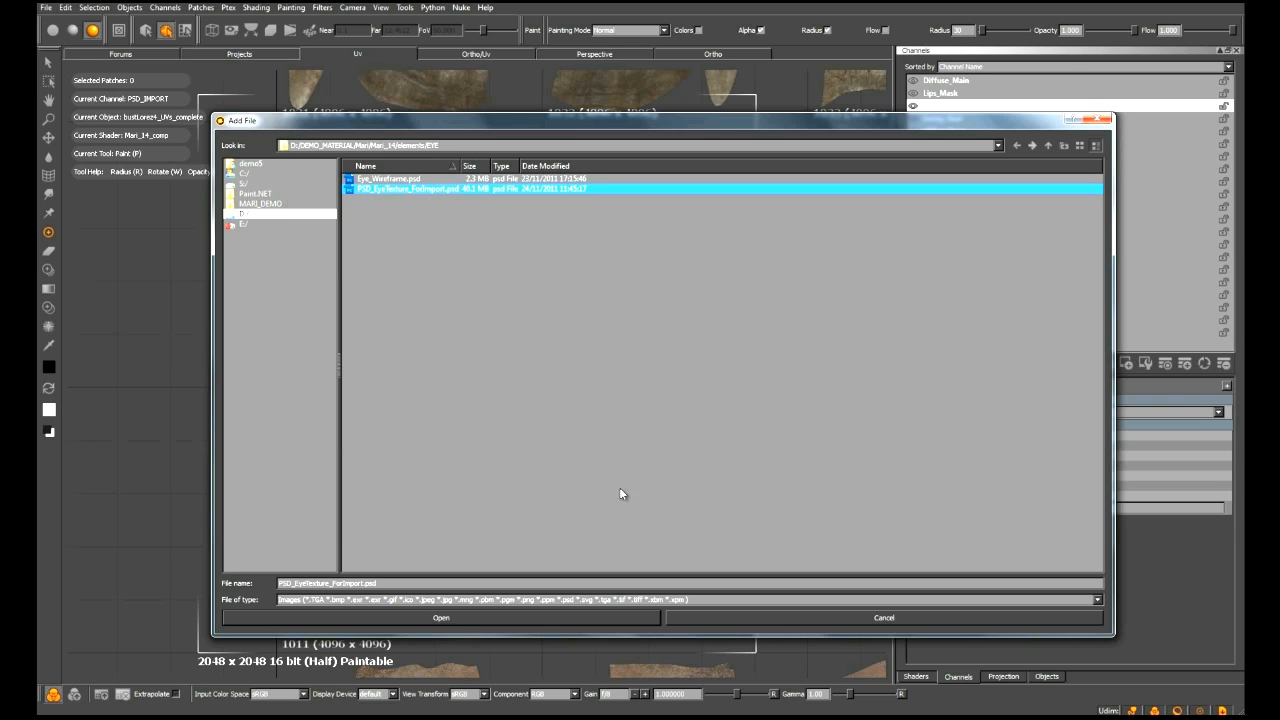
left_click(472, 613)
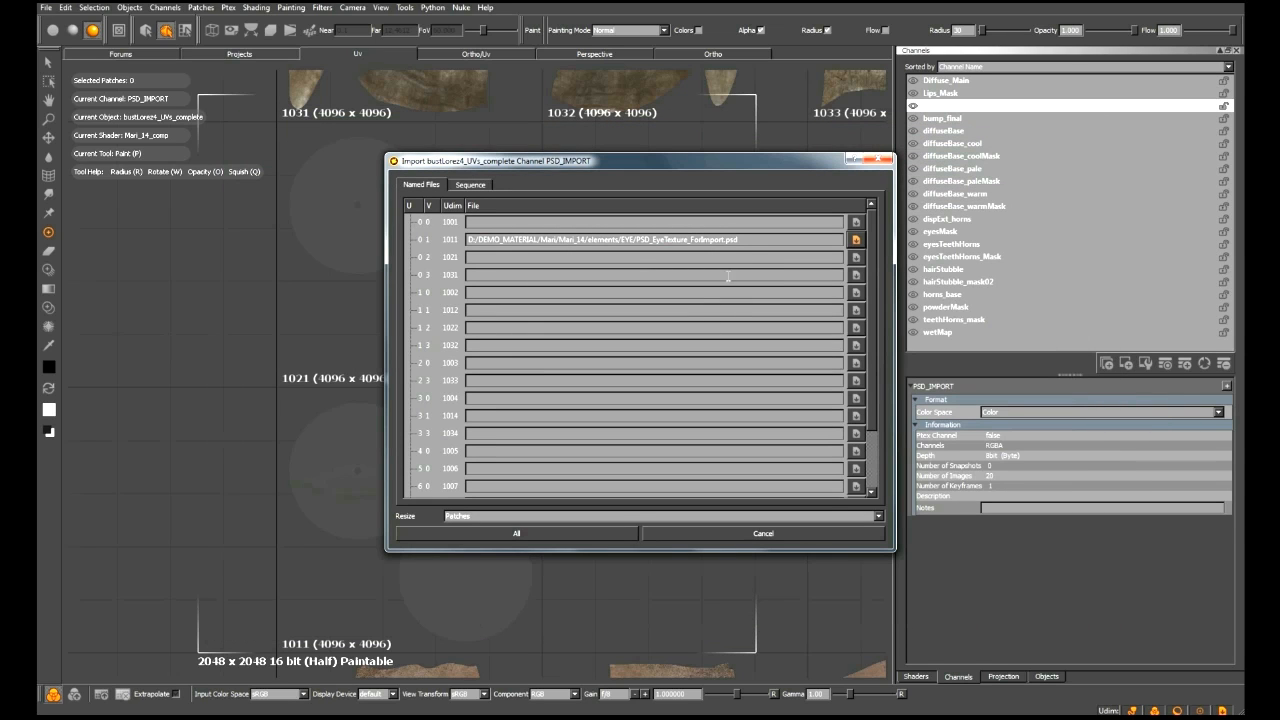
Step: Copy the same PSD file path to UDIM 1021 and run the import for all patches
left_click_drag(740, 240, 466, 241)
key("ctrl+c")
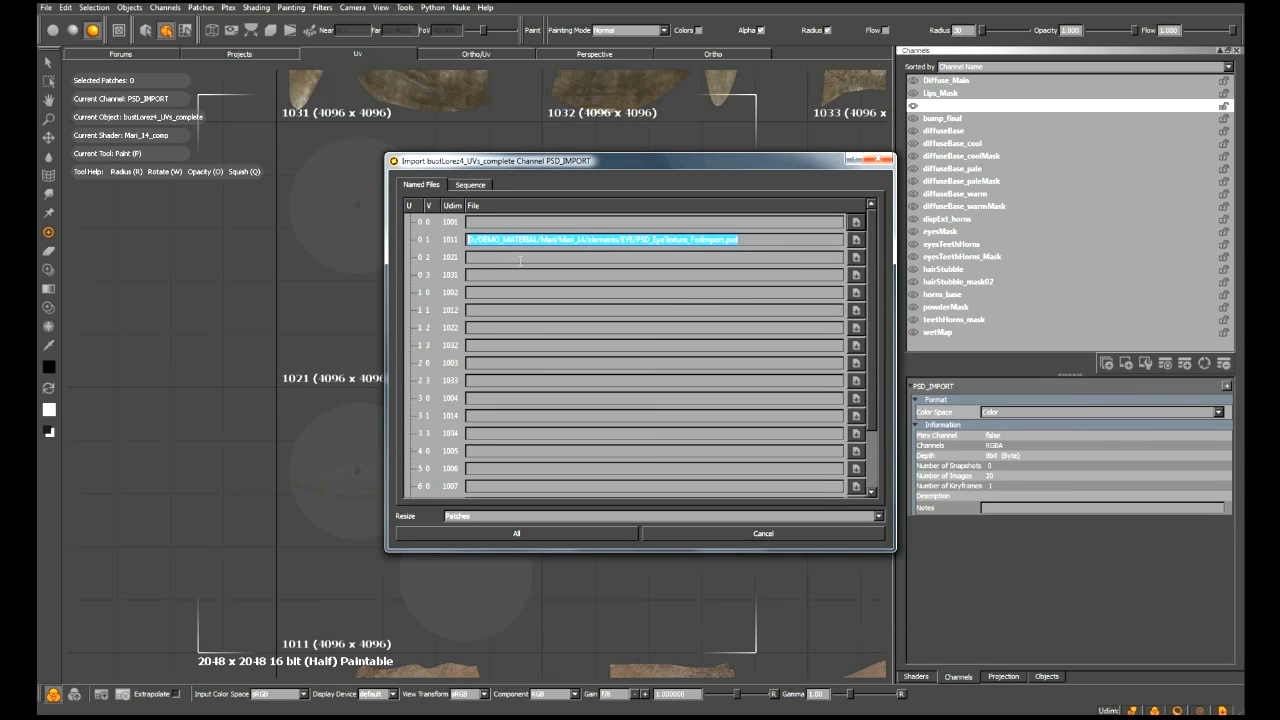
left_click(520, 258)
key("ctrl+v")
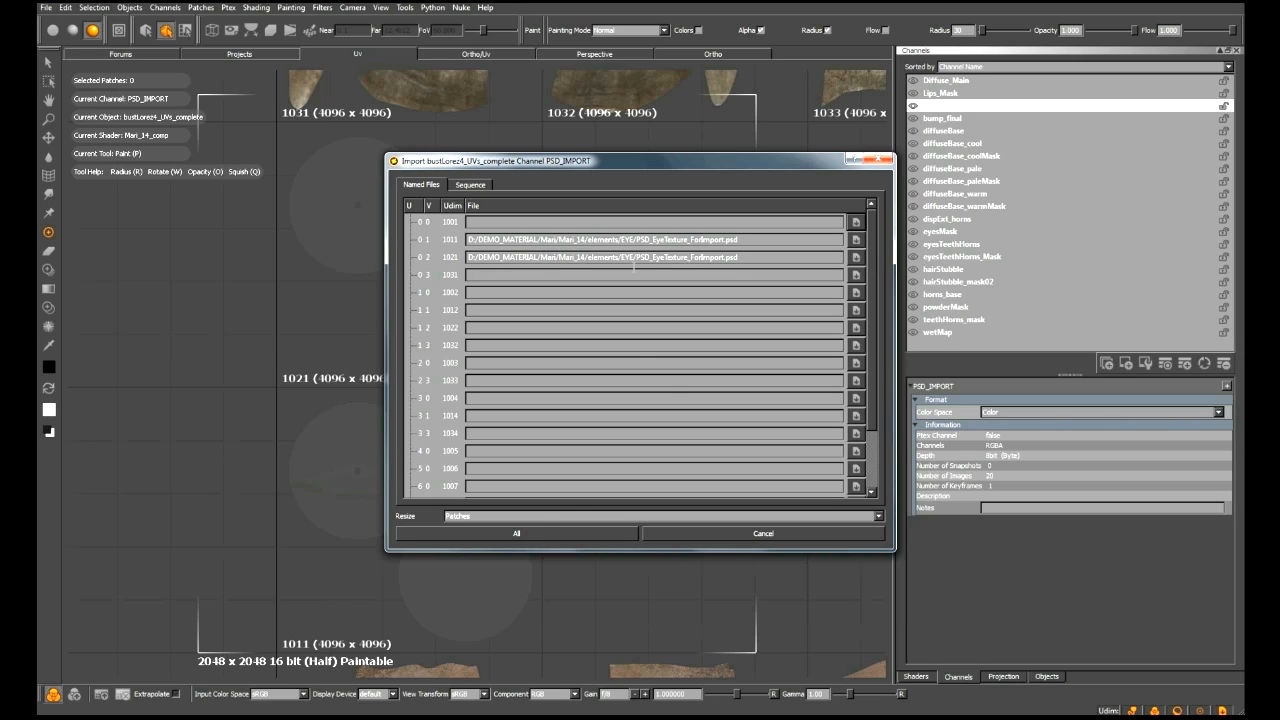
left_click(518, 535)
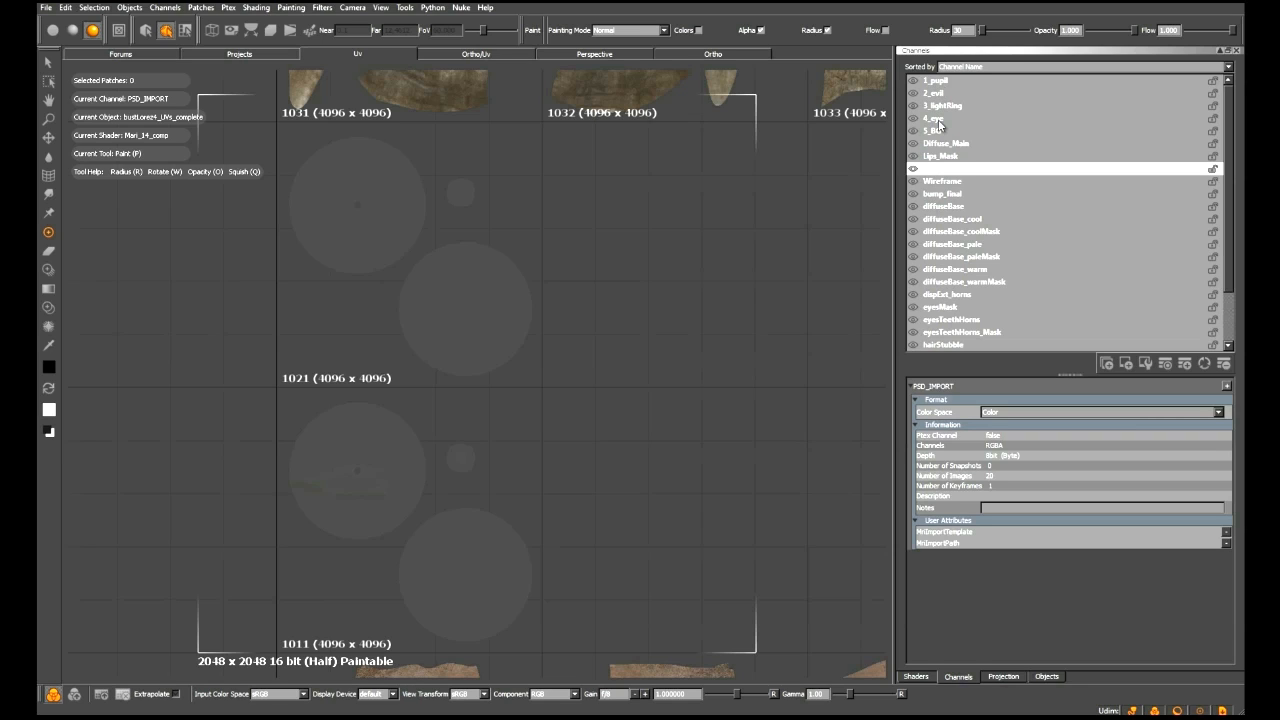
Step: Switch to the Default shader and examine the imported layer channels in the UV layout, from 1_pupil through 5_BG
key("l")
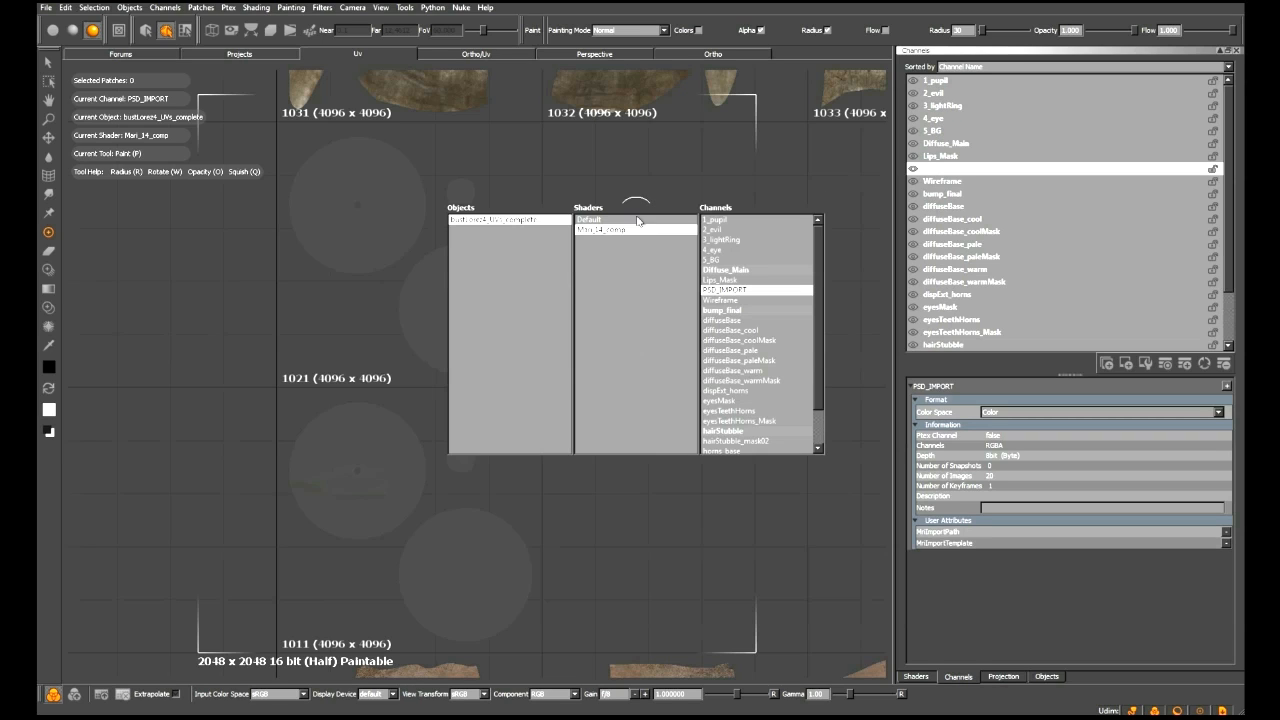
left_click(644, 223)
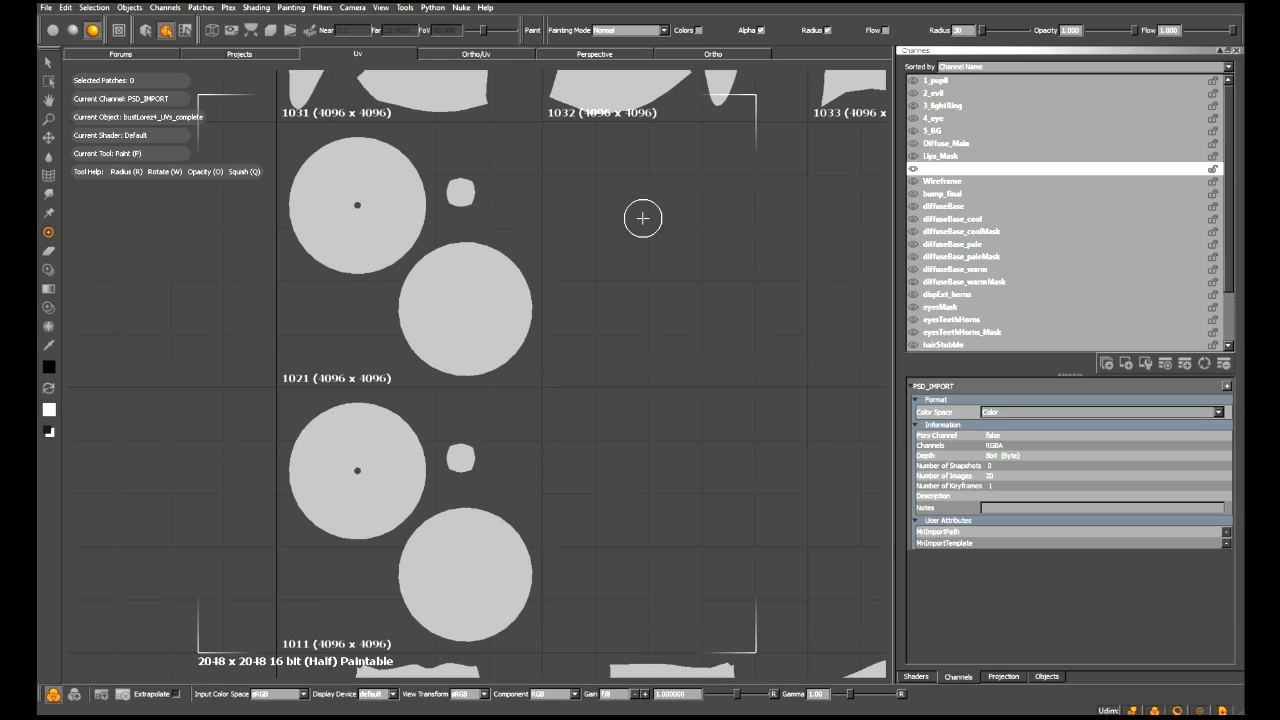
left_click(936, 91)
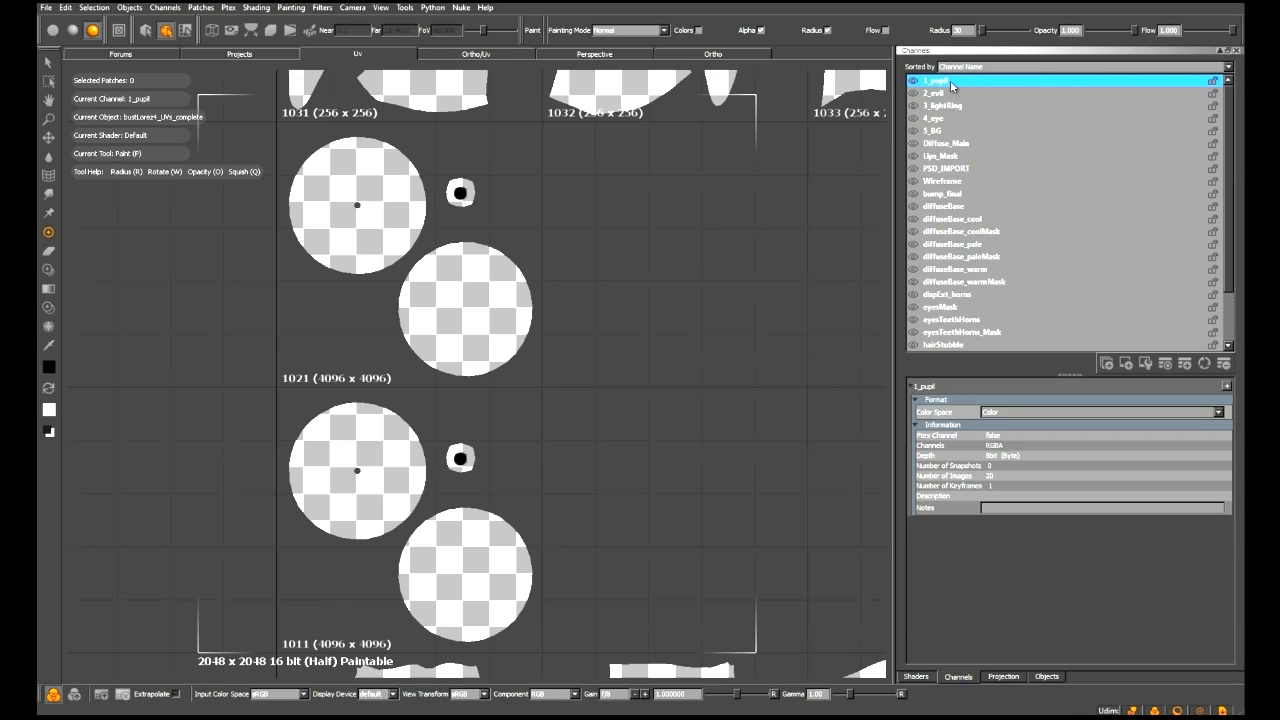
left_click(948, 106)
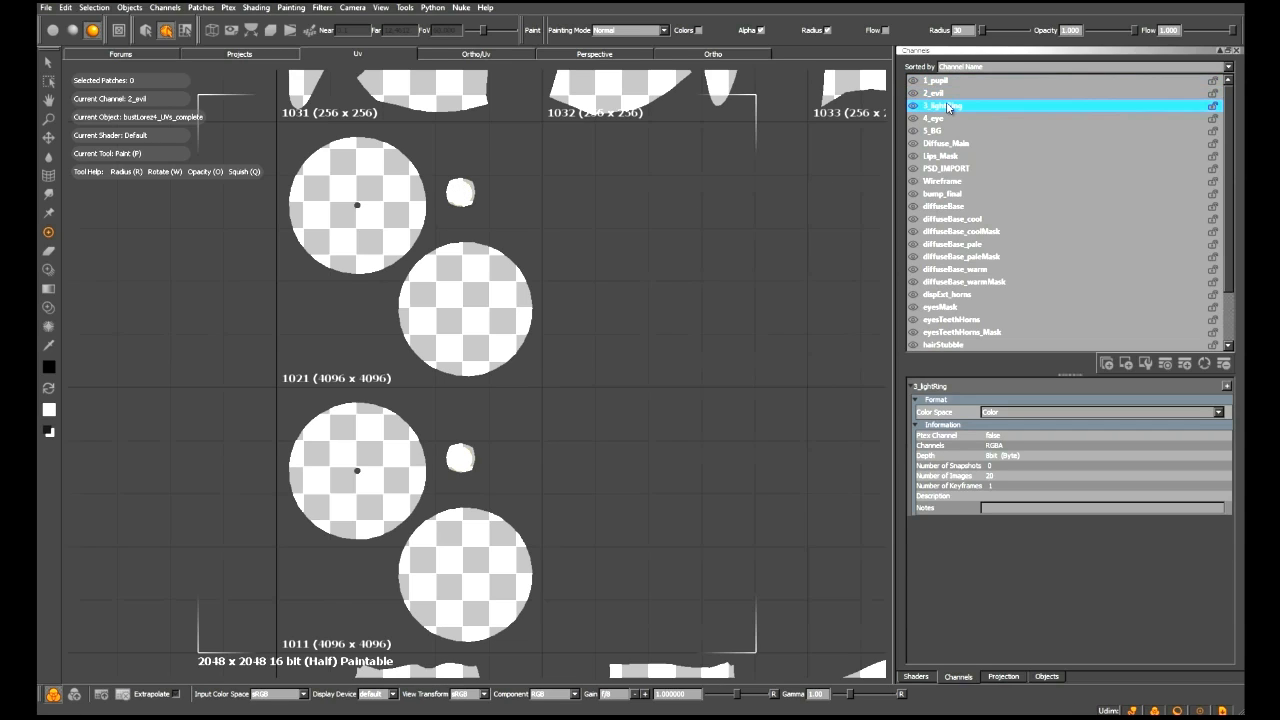
left_click(948, 119)
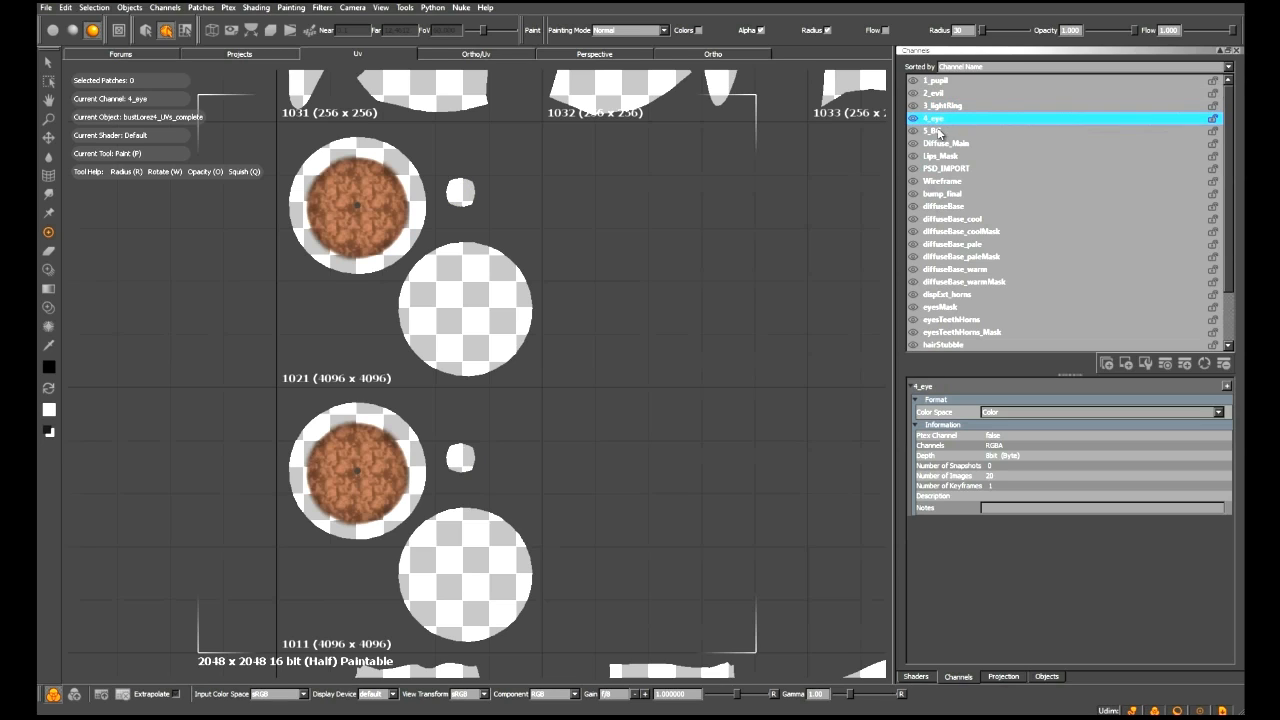
left_click(944, 131)
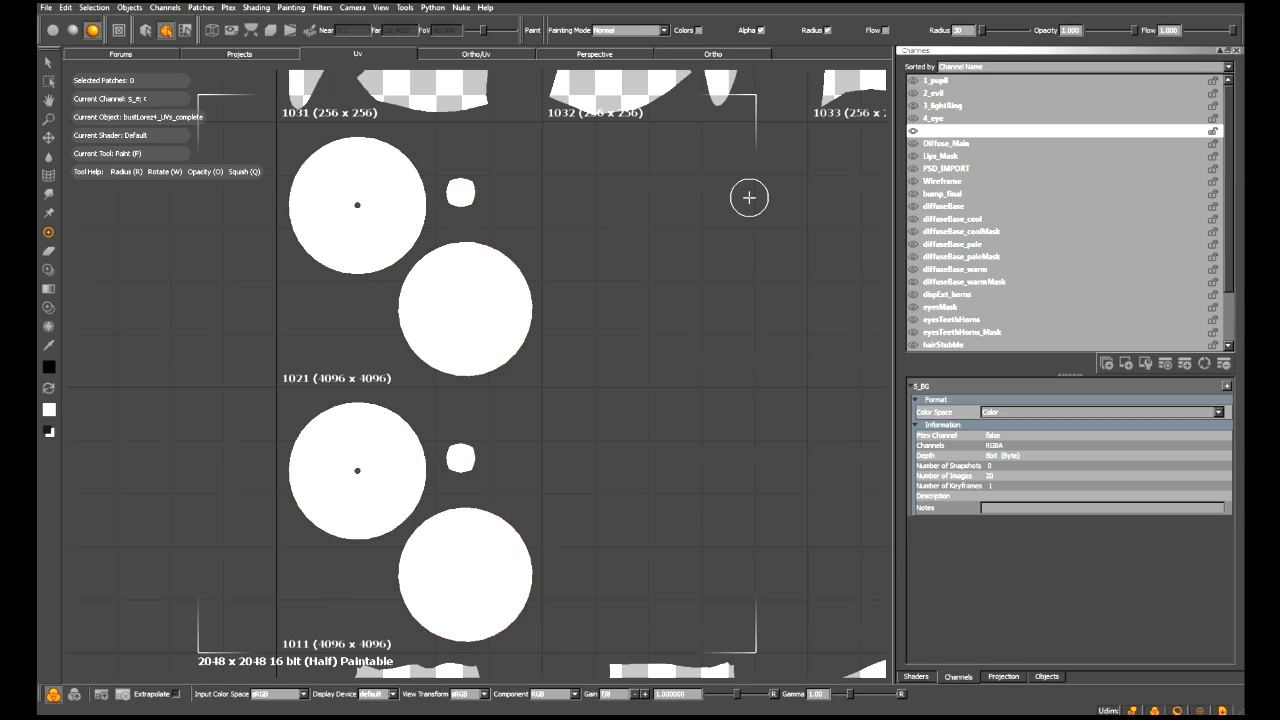
Step: Create the PSD_EyeTexture_ForImport shader from the layered PSD and check the eyes on the model in the Ortho view
left_click(916, 677)
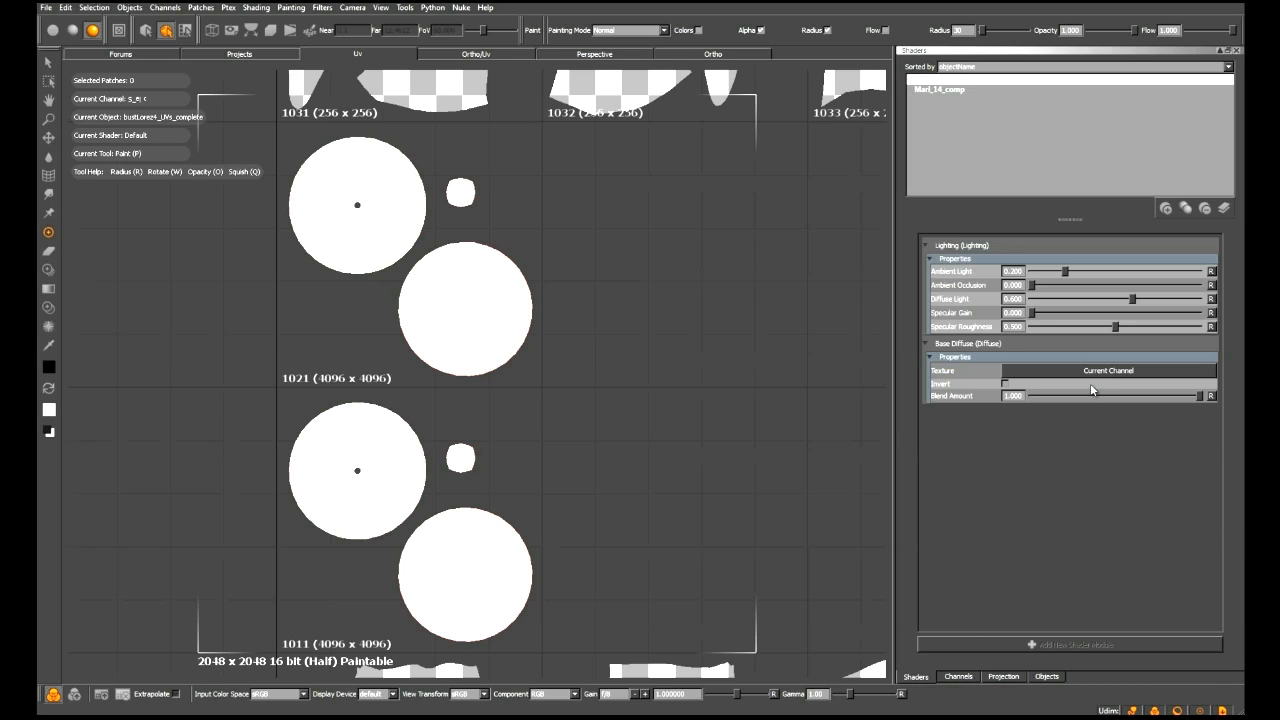
left_click(1222, 210)
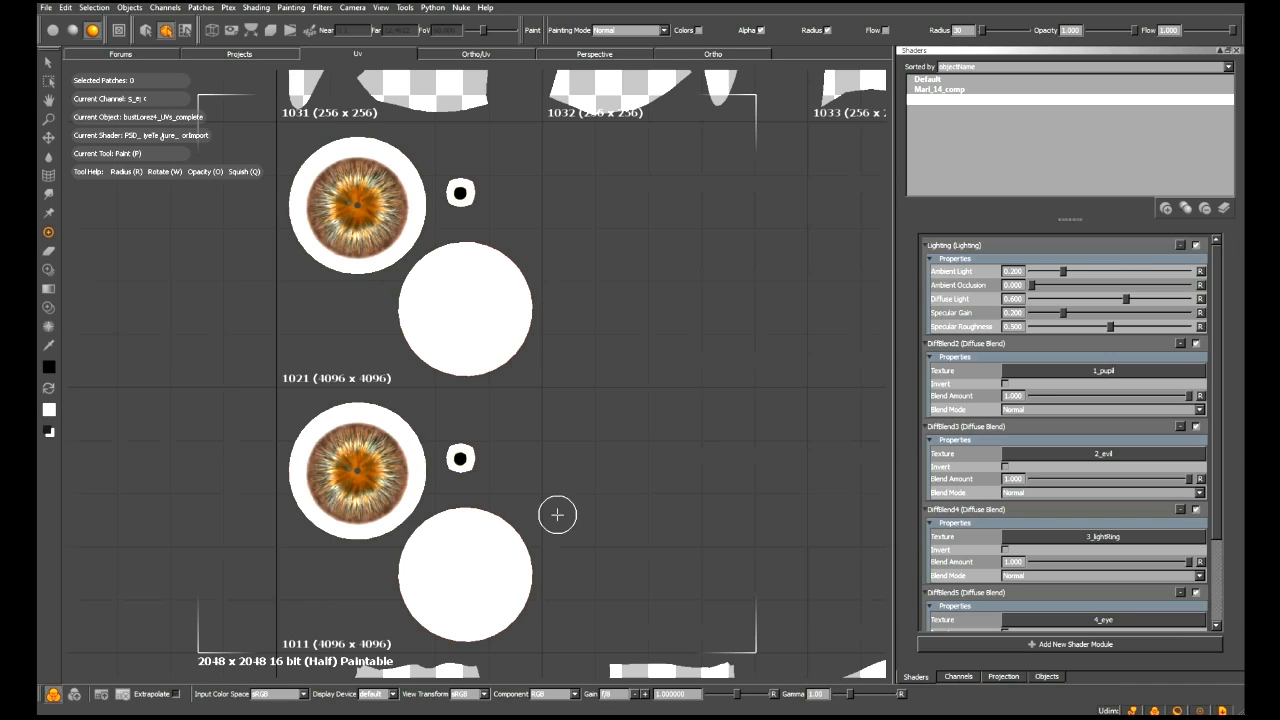
left_click(695, 56)
middle_click_drag(677, 243, 666, 386)
scroll(650, 375, "up", 6)
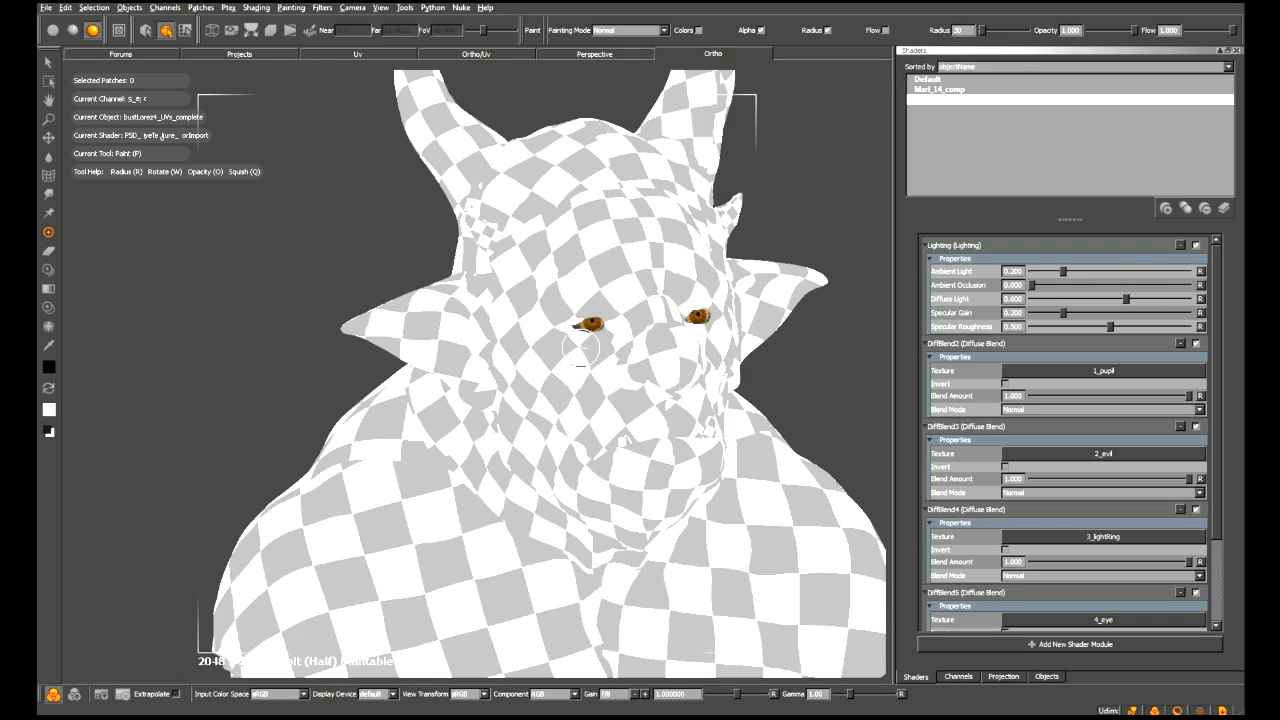
scroll(622, 364, "down", 5)
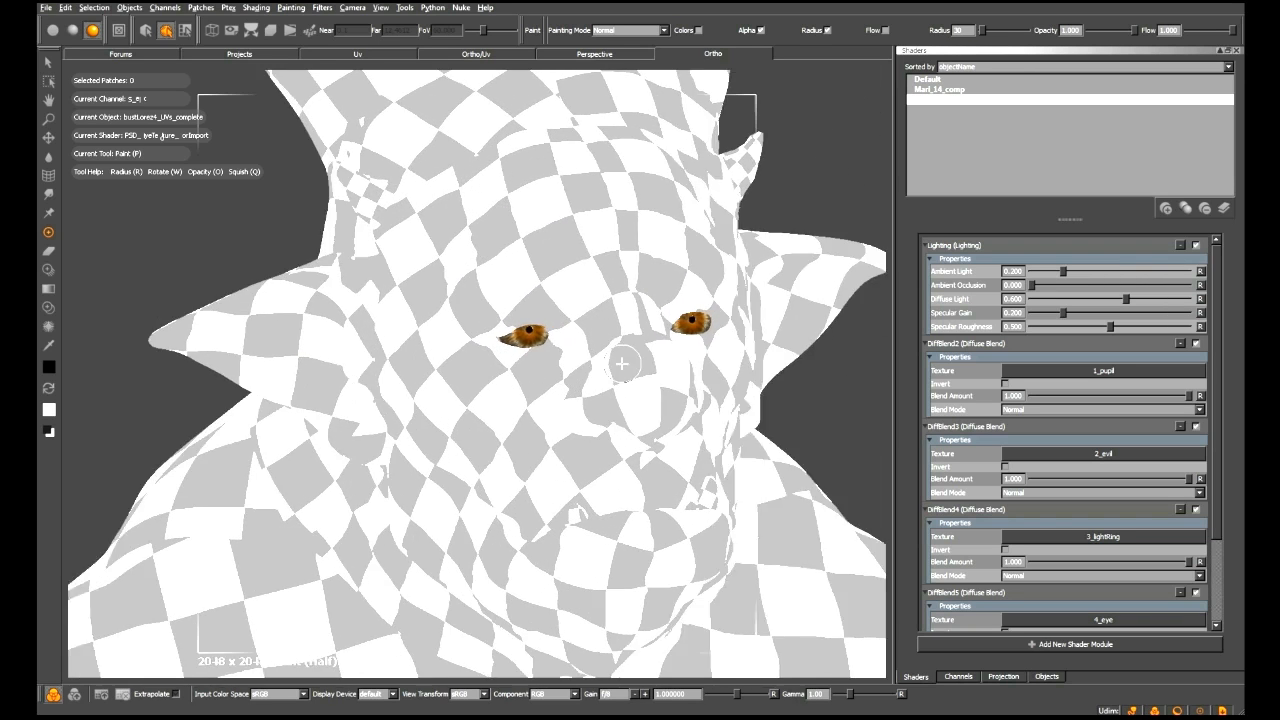
middle_click_drag(622, 364, 479, 328)
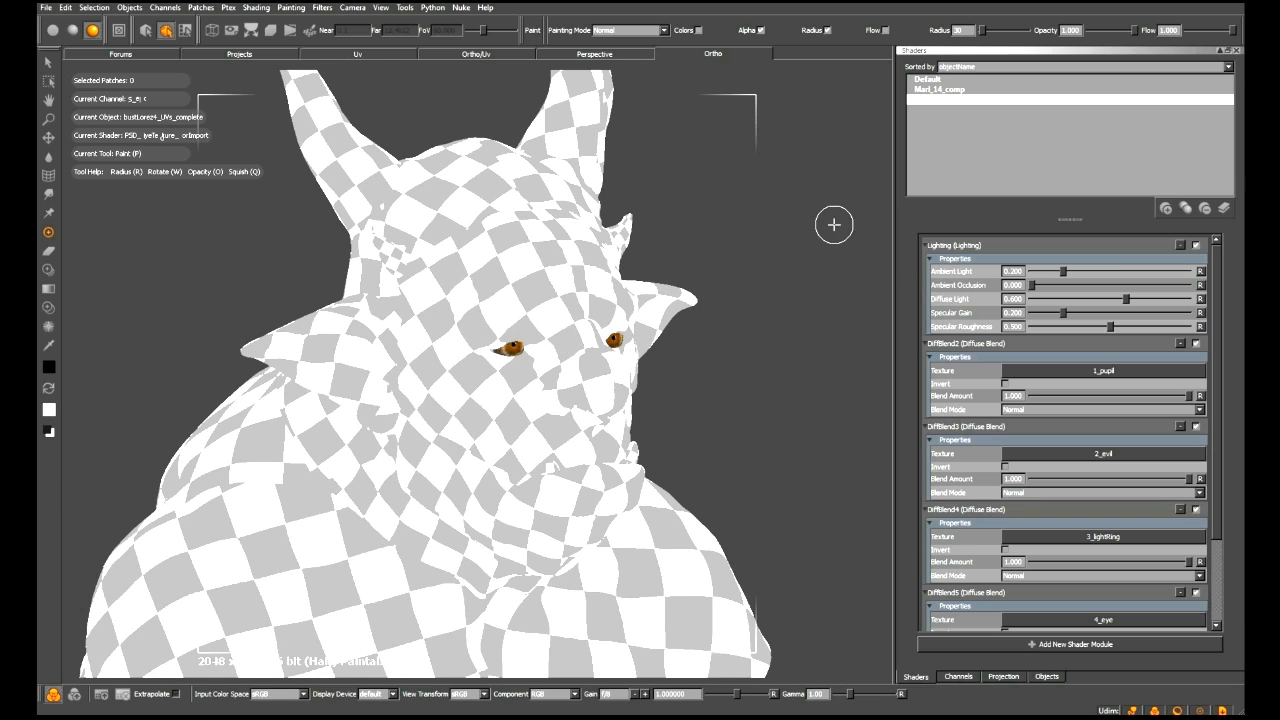
Step: Bake the PSD_EyeTexture_ForImport shader for all visible patches, naming the baked channel Eyes_DiffuseBake
left_click(949, 101)
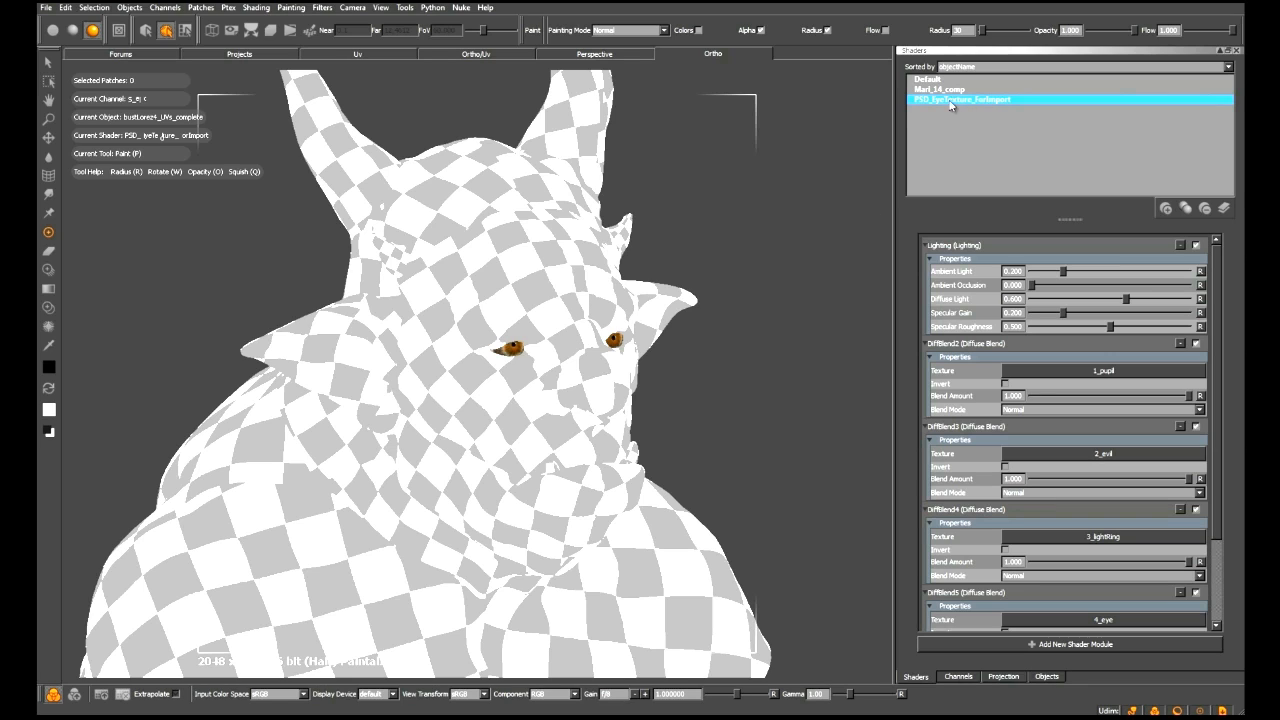
right_click(986, 105)
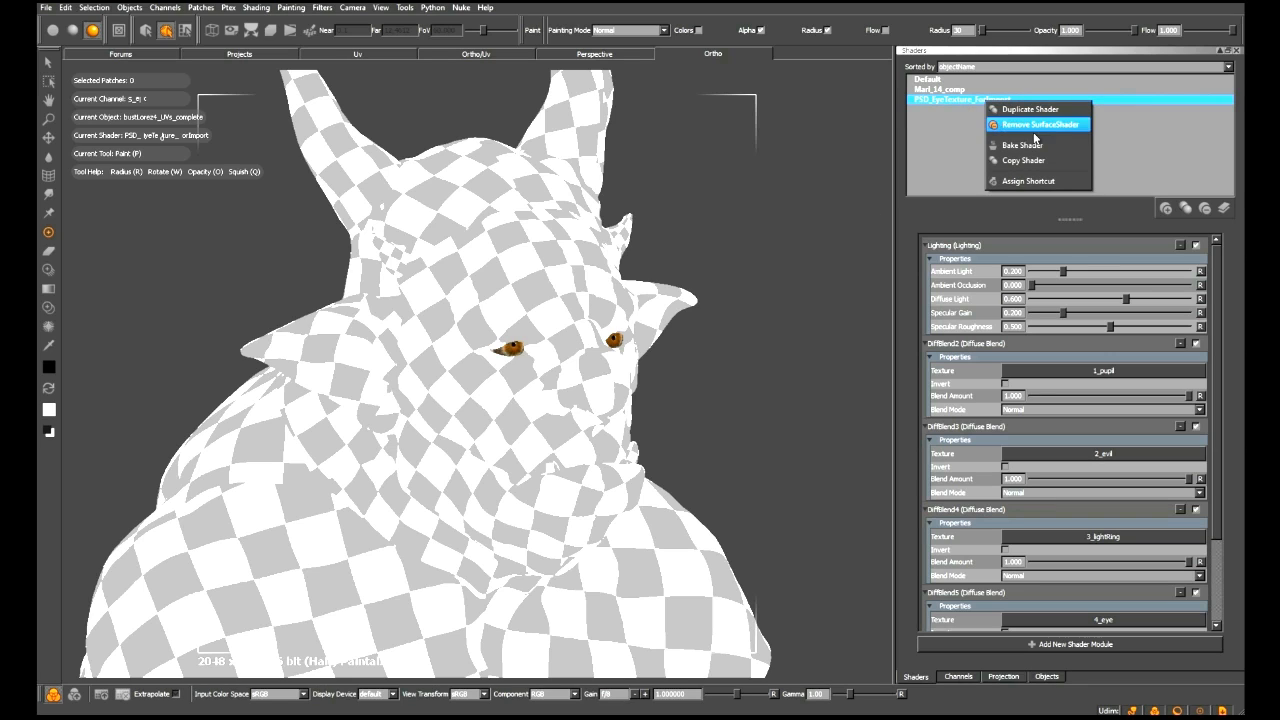
left_click(1024, 145)
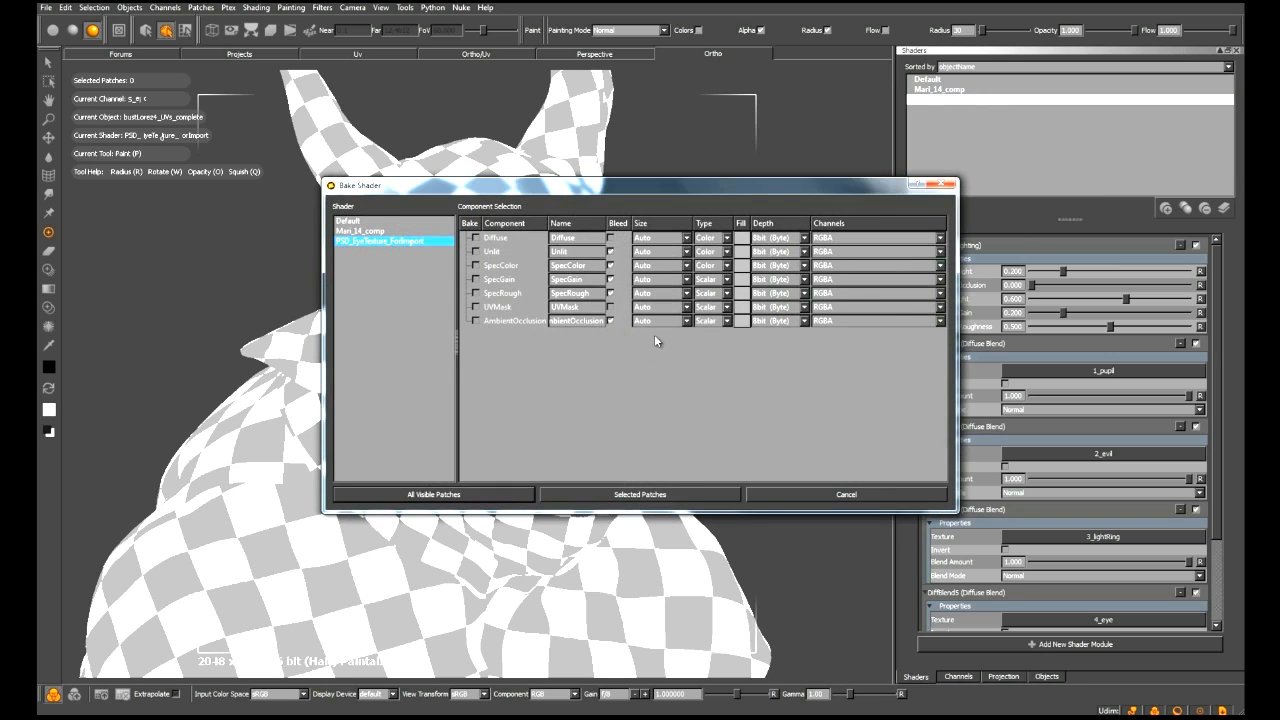
left_click(477, 252)
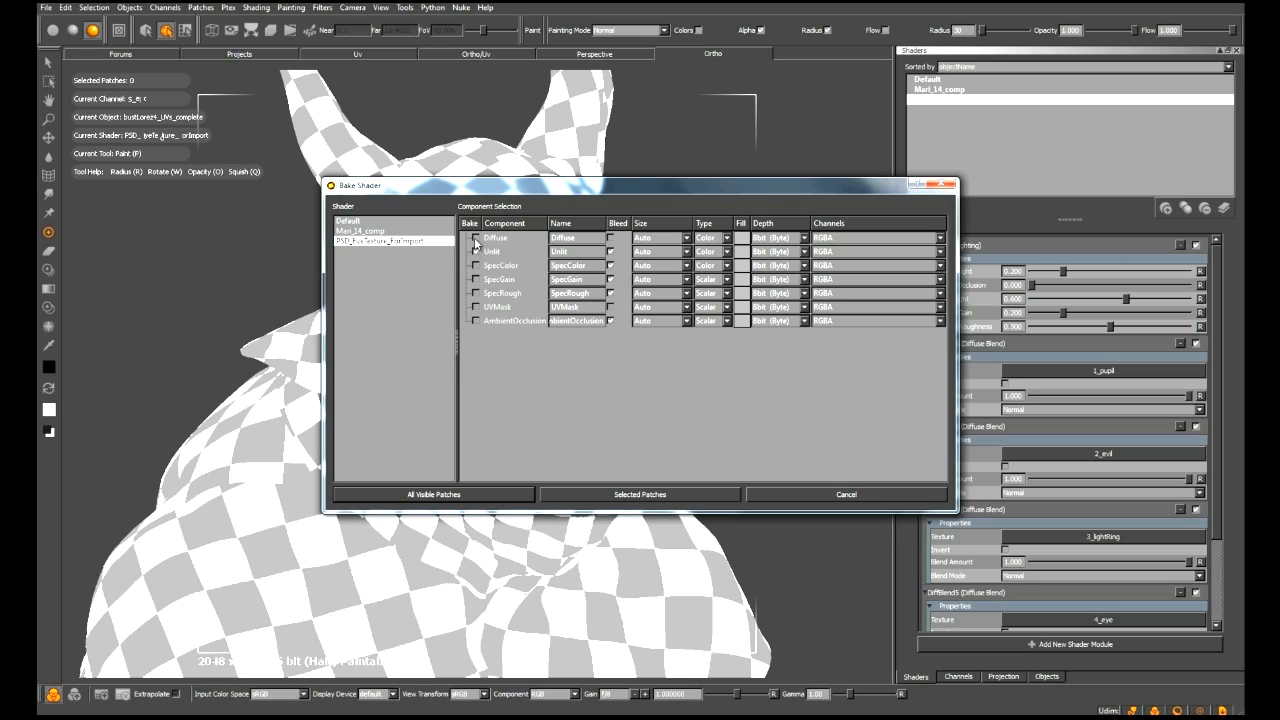
left_click(477, 252)
key("Tab")
type("Ey")
type("es_Diffuse")
type("Bake")
left_click(471, 493)
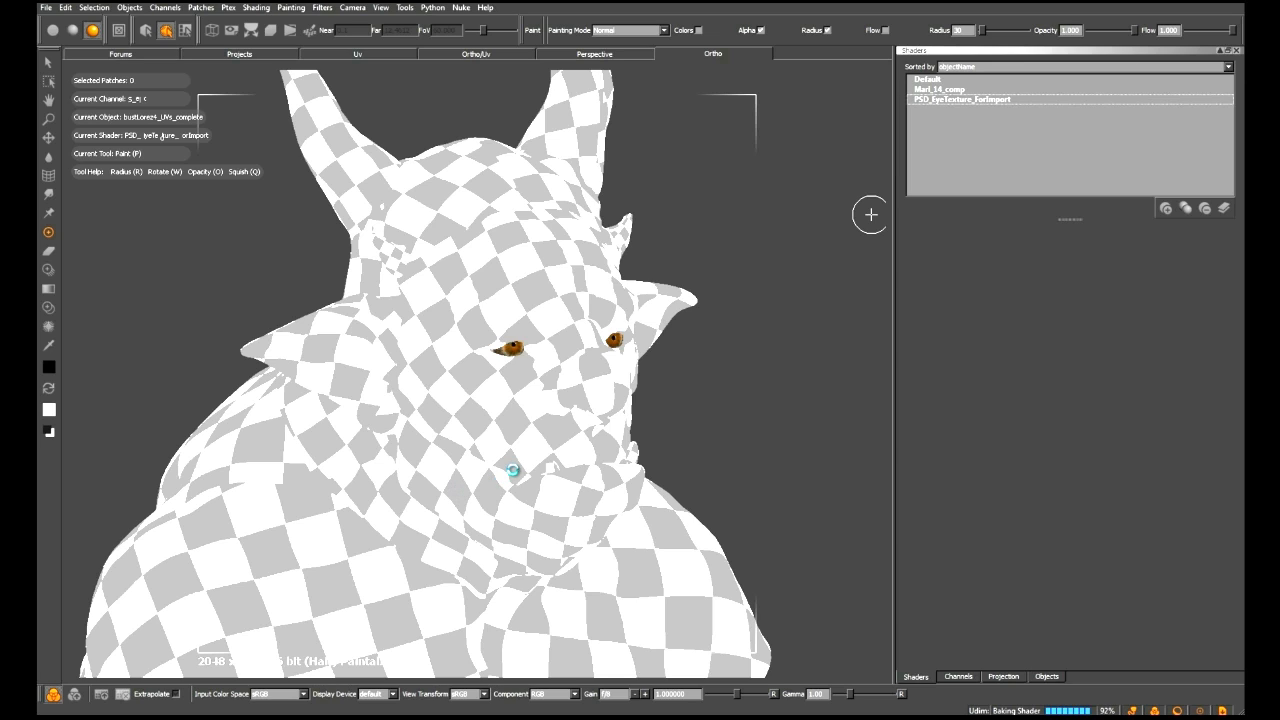
Step: Select the baked Eyes_DiffuseBake channel and switch the model's current shader to Mari_14_comp
left_click(967, 680)
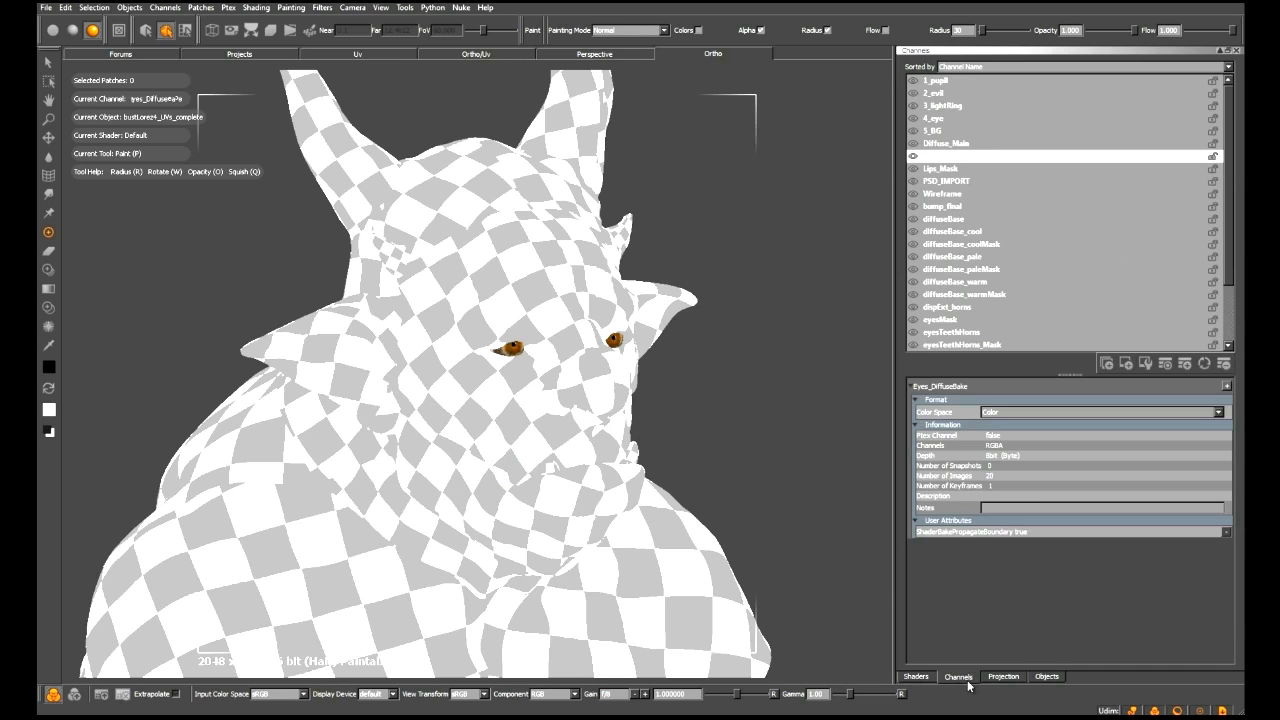
left_click(936, 160)
key("j")
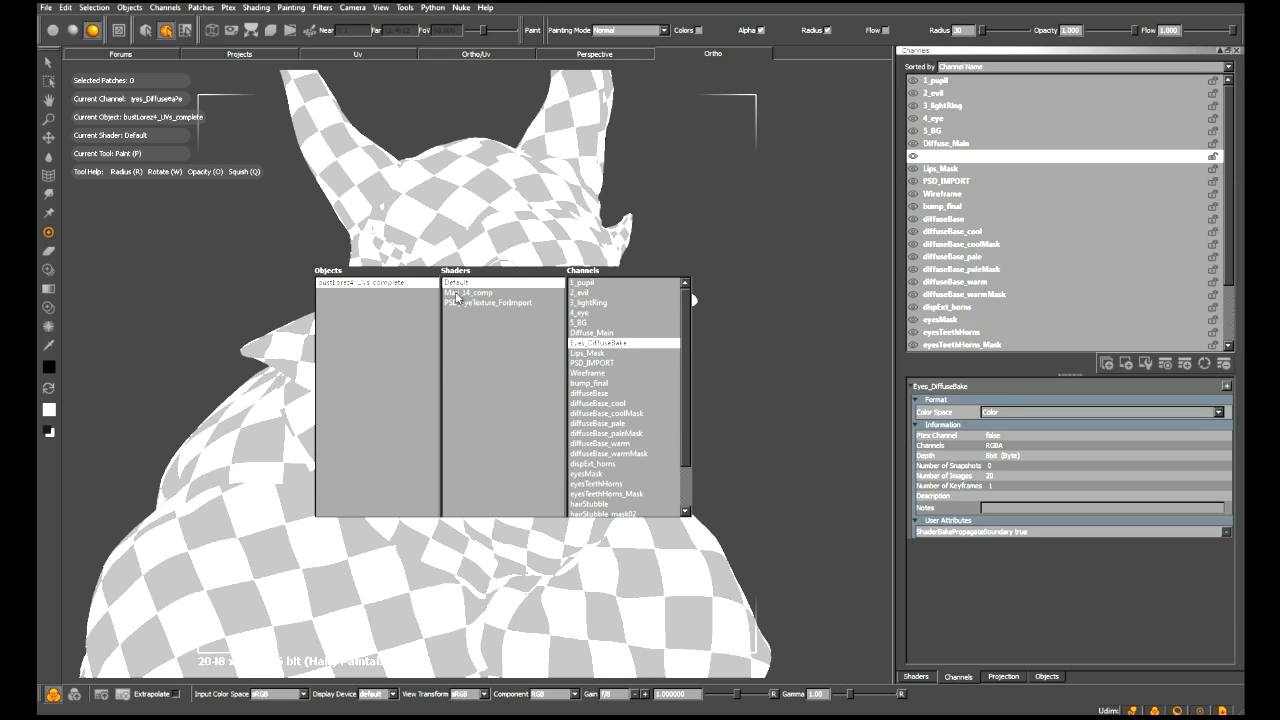
left_click(460, 293)
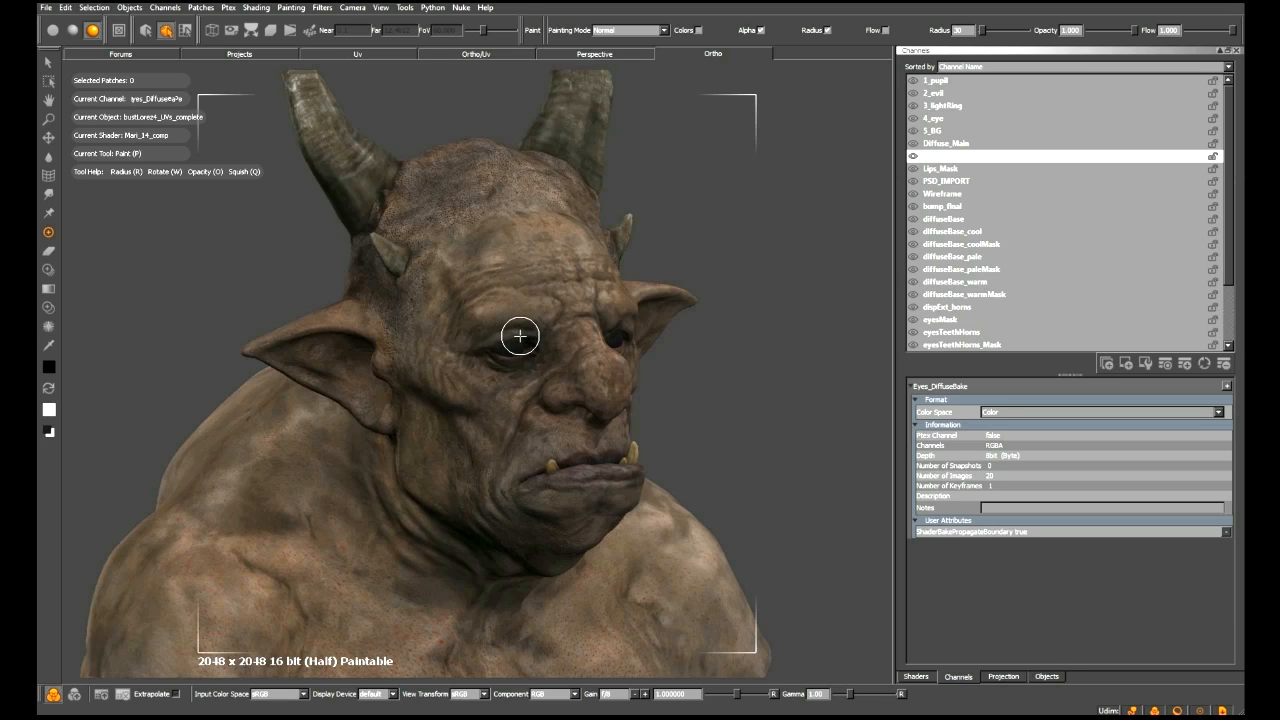
Step: Add a Diffuse module to the Mari_14_comp shader with Eyes_DiffuseBake as its texture, and check the eyes on the model
left_click(925, 680)
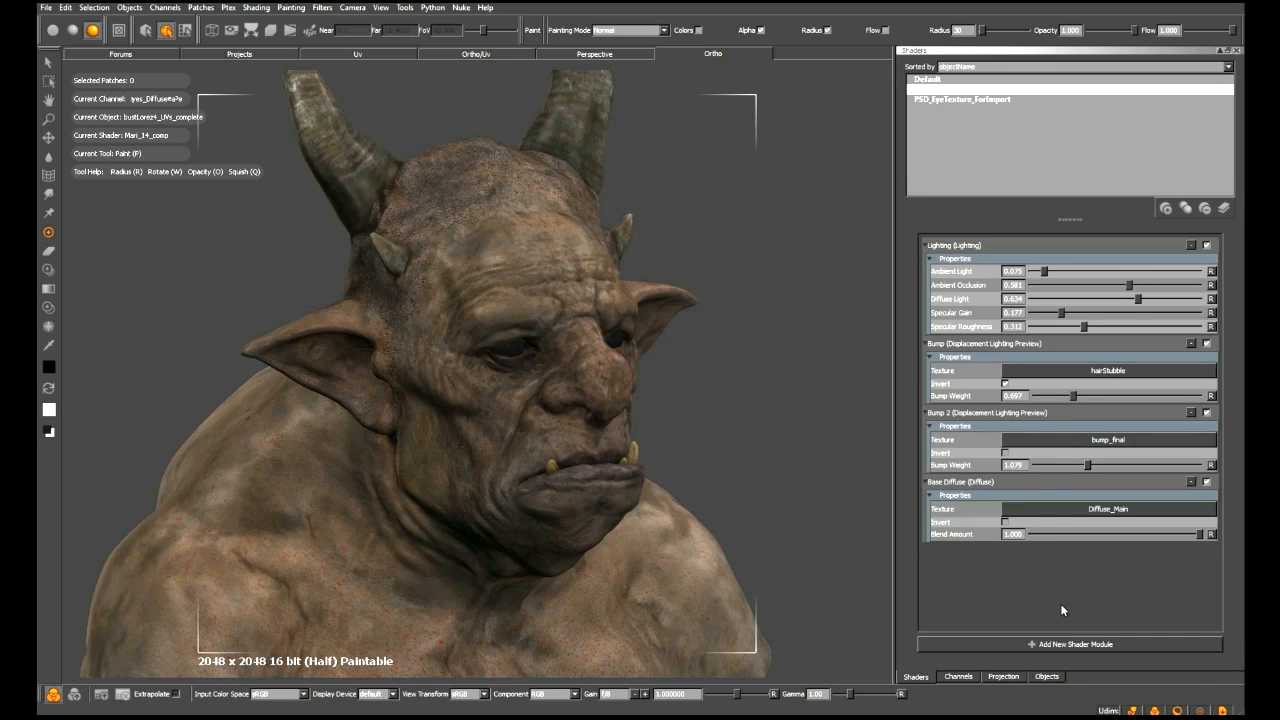
left_click(1065, 643)
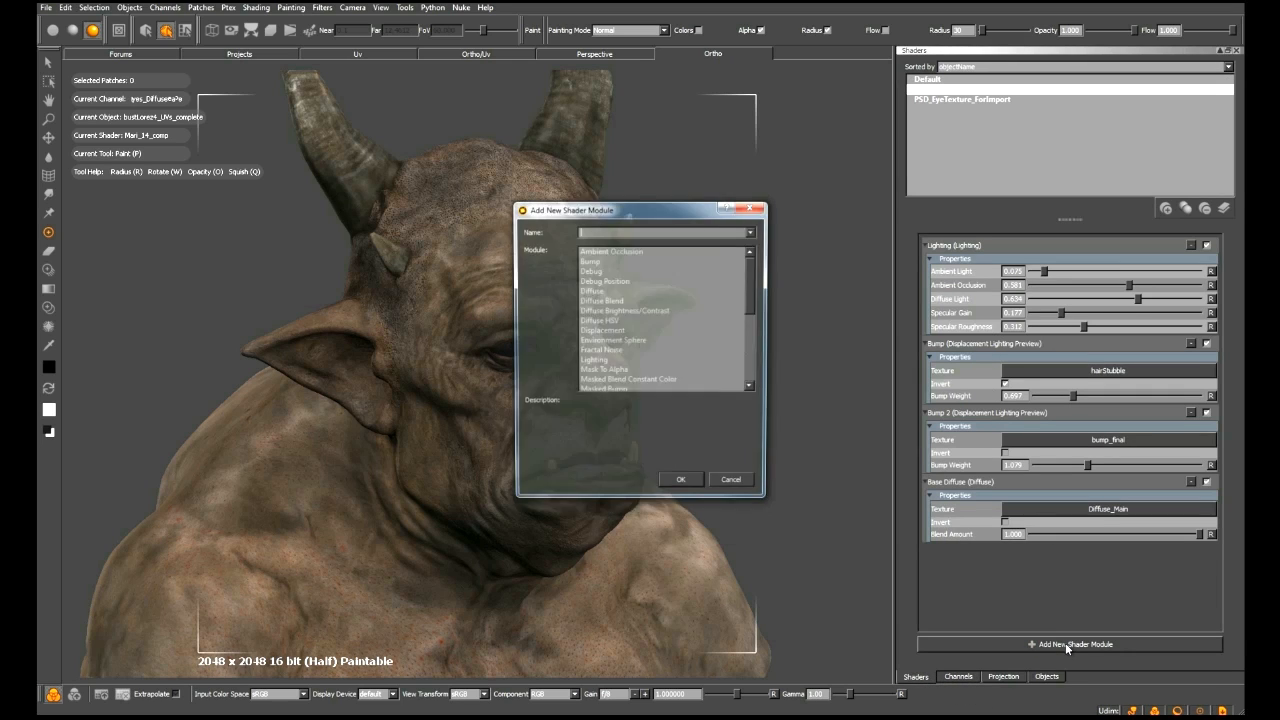
left_click(600, 290)
left_click(682, 486)
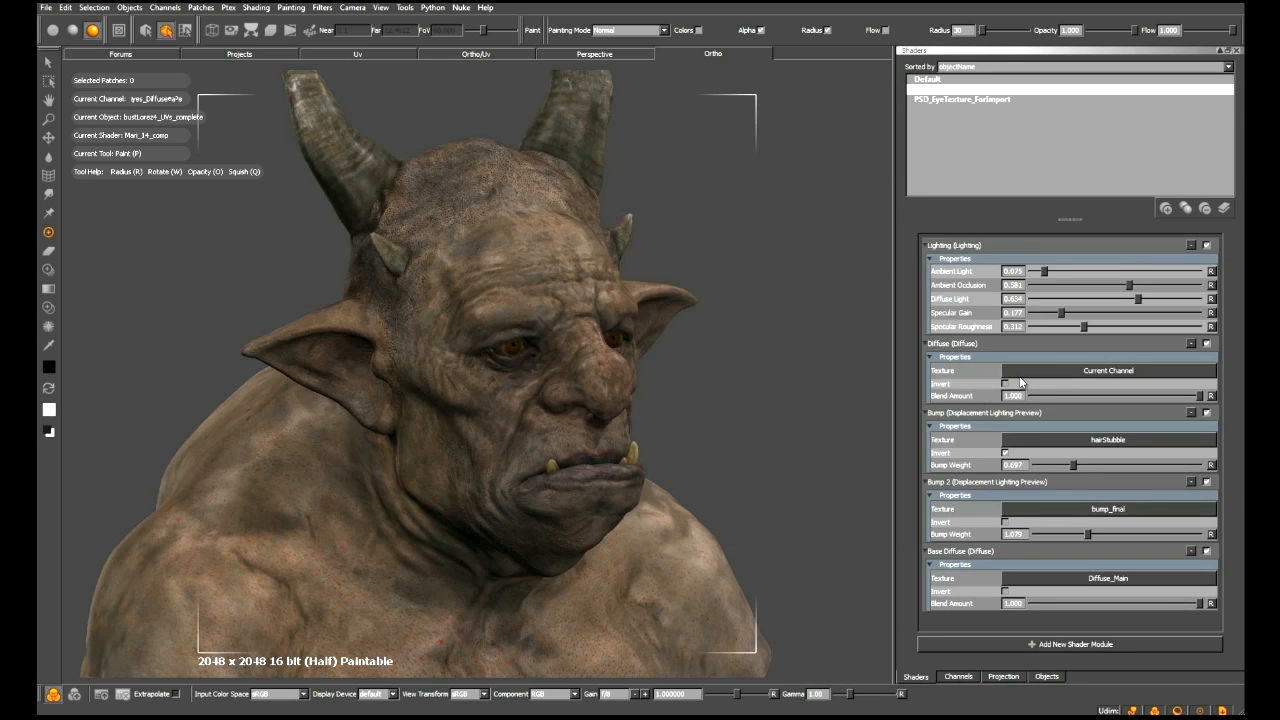
left_click(1098, 372)
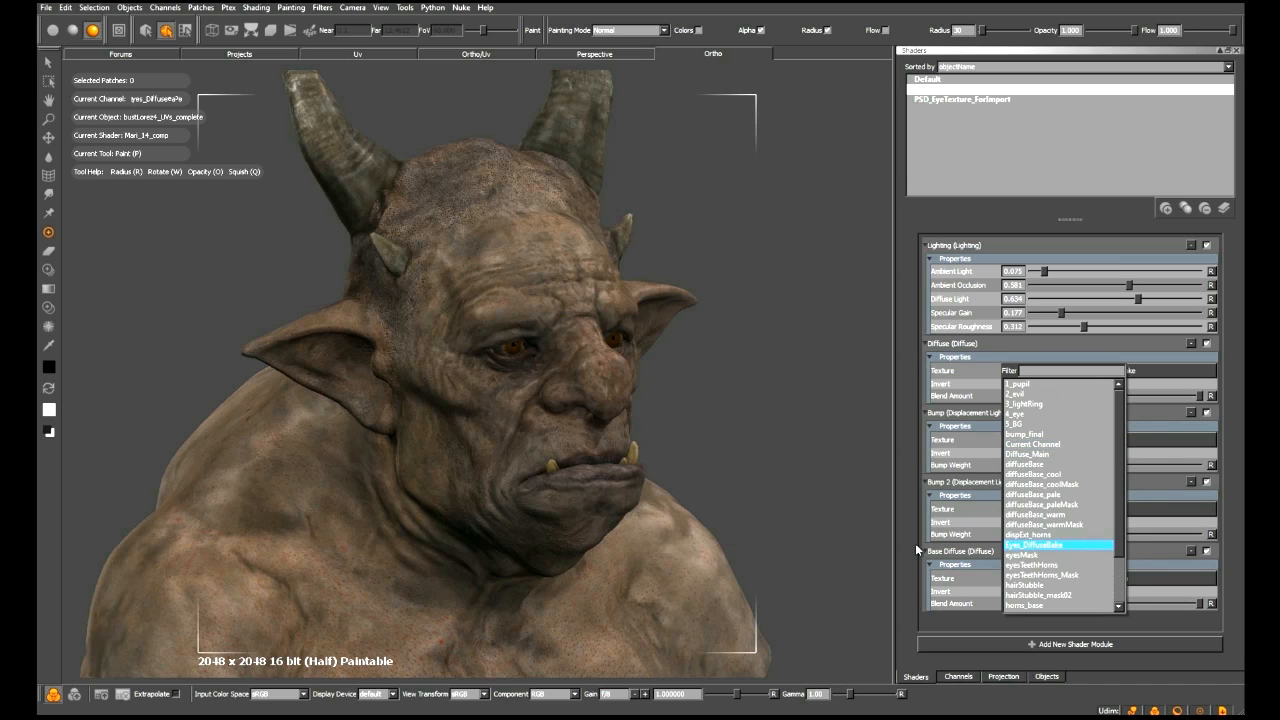
left_click(1040, 545)
mouse_move(571, 417)
left_mouse_down("alt")
mouse_move(563, 400)
mouse_move(594, 407)
left_mouse_up("alt")
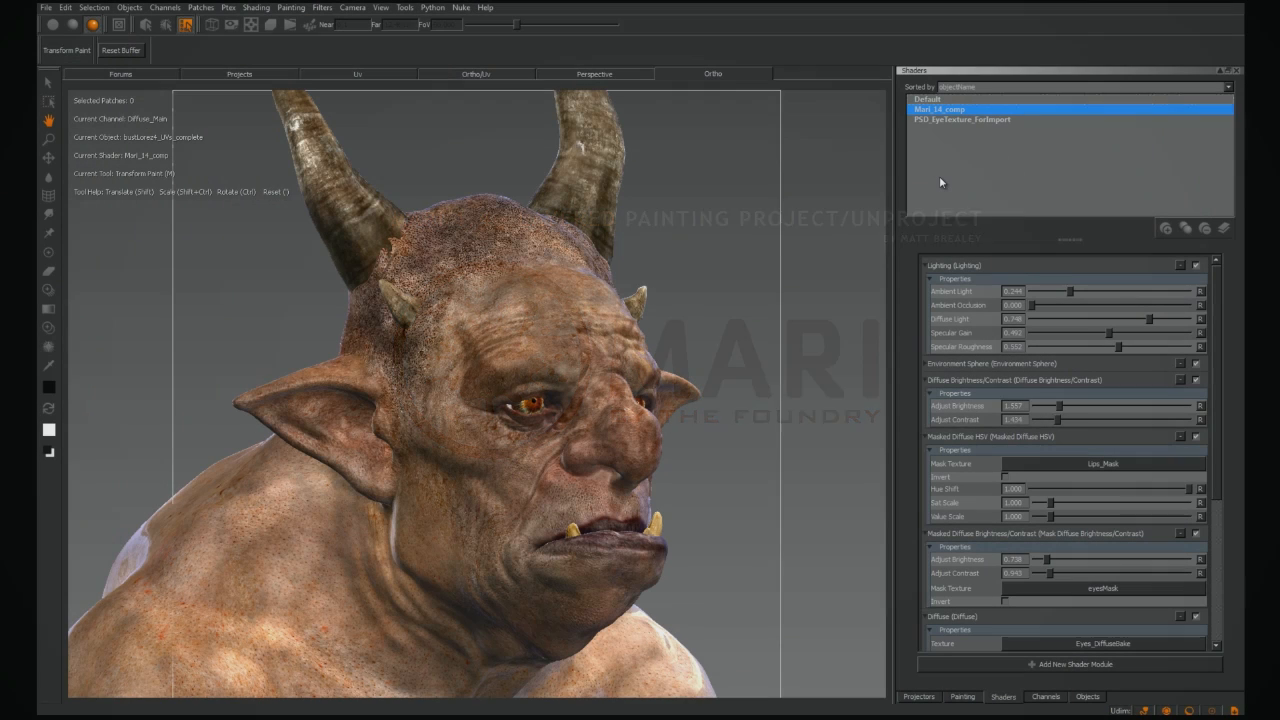
Step: Frame the back of the creature's head between the horns in a close-up Ortho view for the layered painting projection
left_click(352, 8)
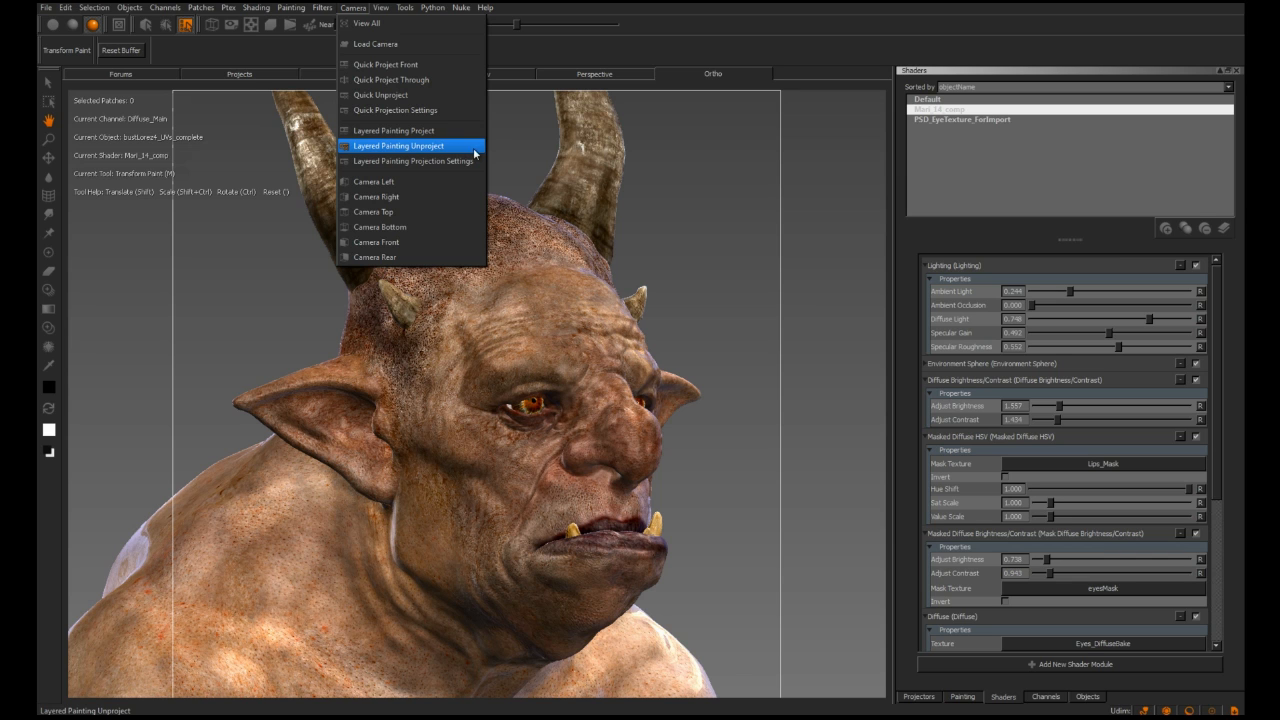
left_click(604, 269)
middle_click_drag(377, 447, 534, 460)
scroll(599, 473, "up", 3)
scroll(599, 473, "up", 6)
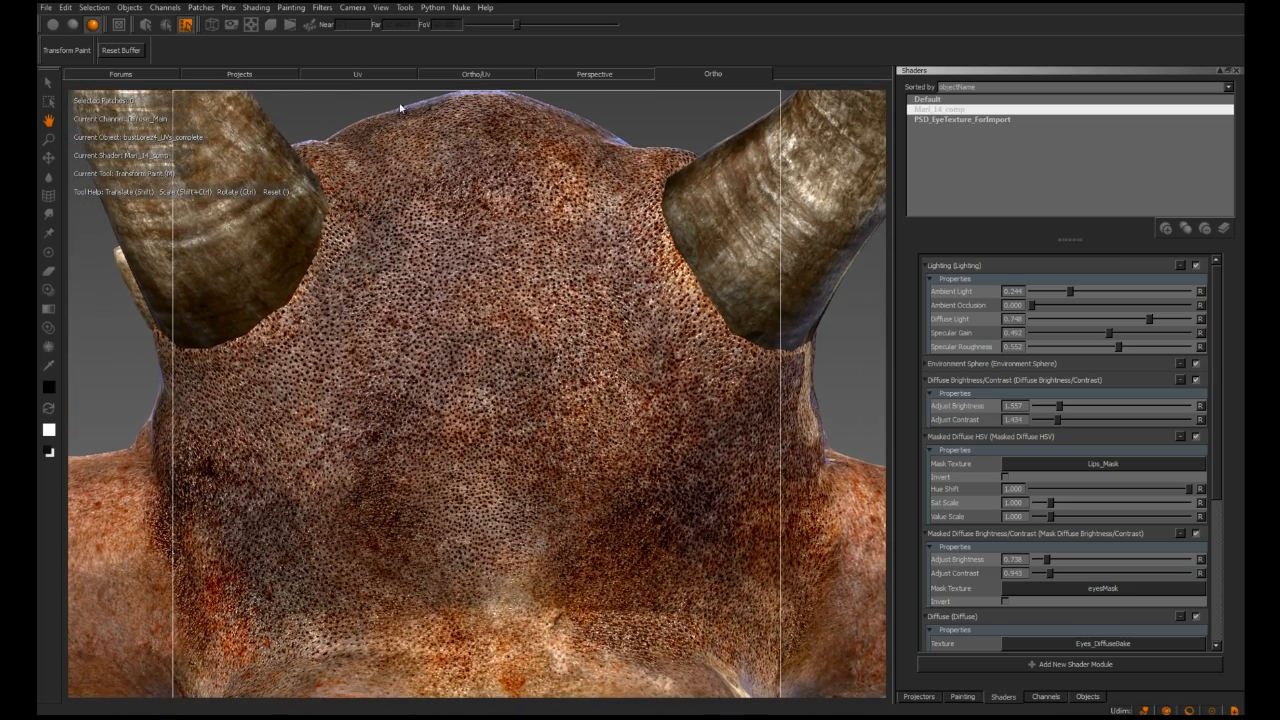
Step: Accept layered projection settings with wetMap and Diffuse_Main at 2048 x 2048, and unproject the view to Ogre_Tattoo_Export.psd for editing in Photoshop
left_click(355, 8)
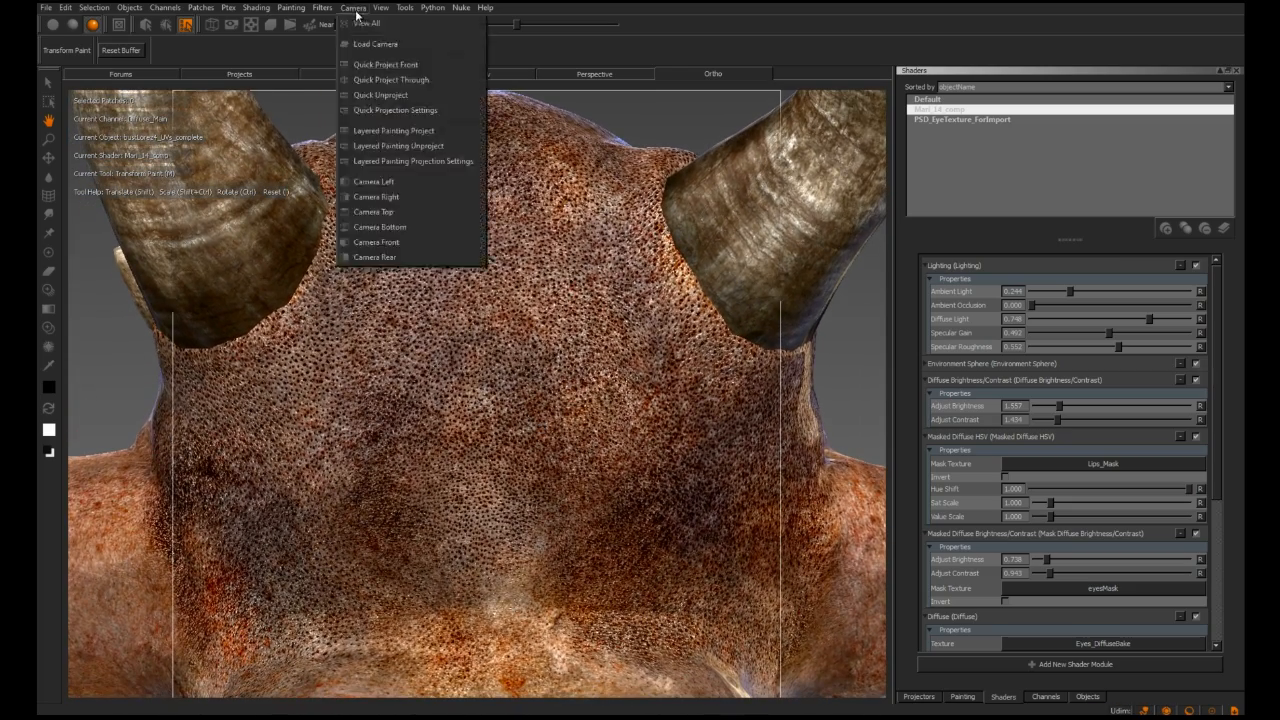
left_click(407, 165)
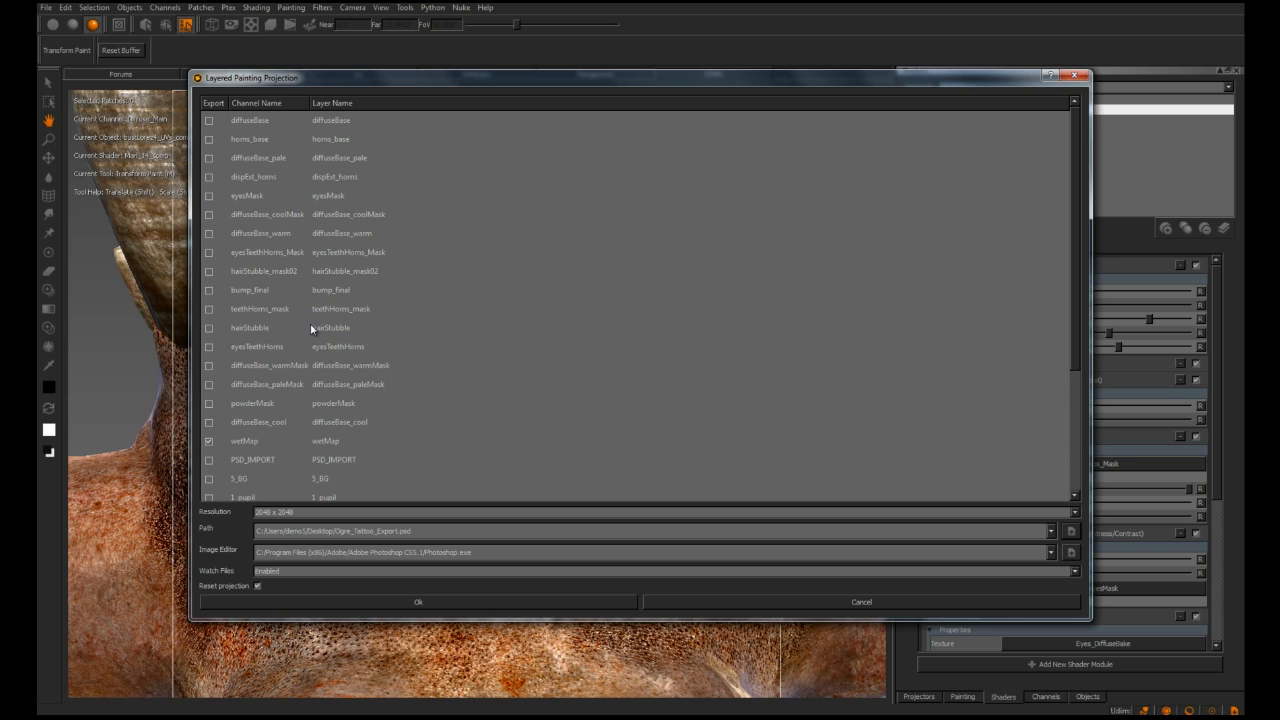
scroll(310, 325, "down", 3)
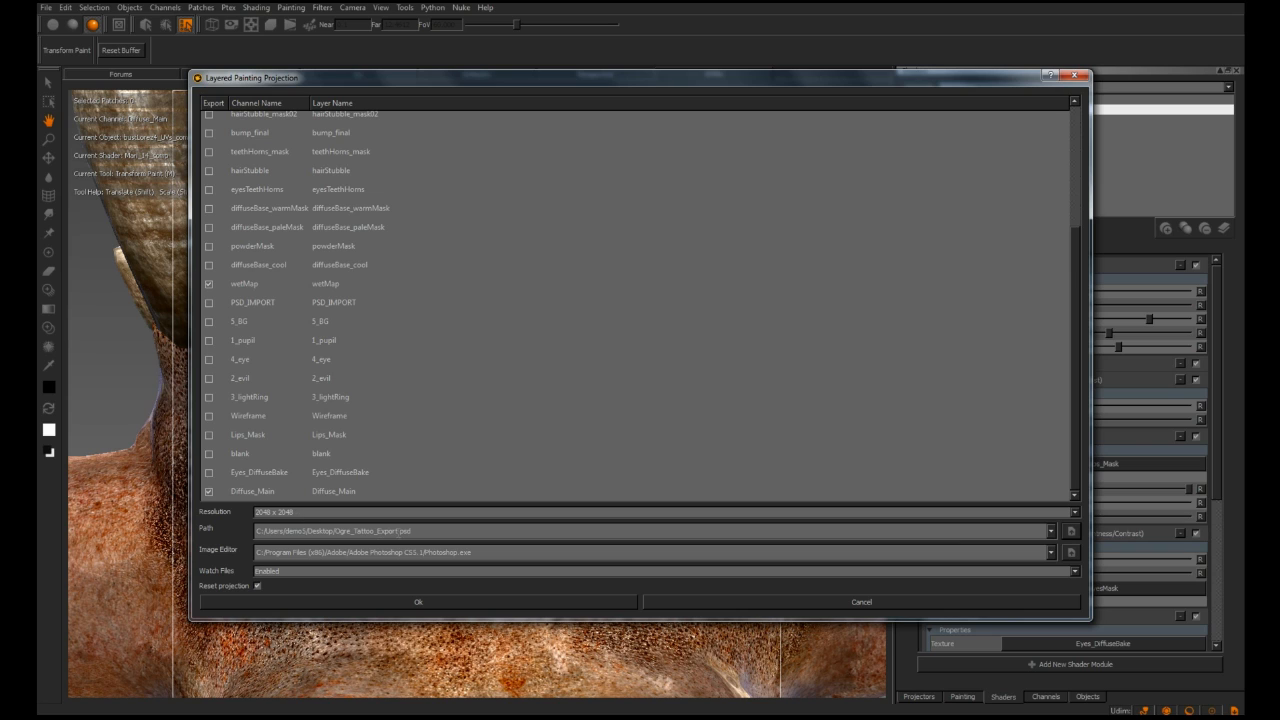
left_click_drag(399, 532, 411, 533)
mouse_move(494, 550)
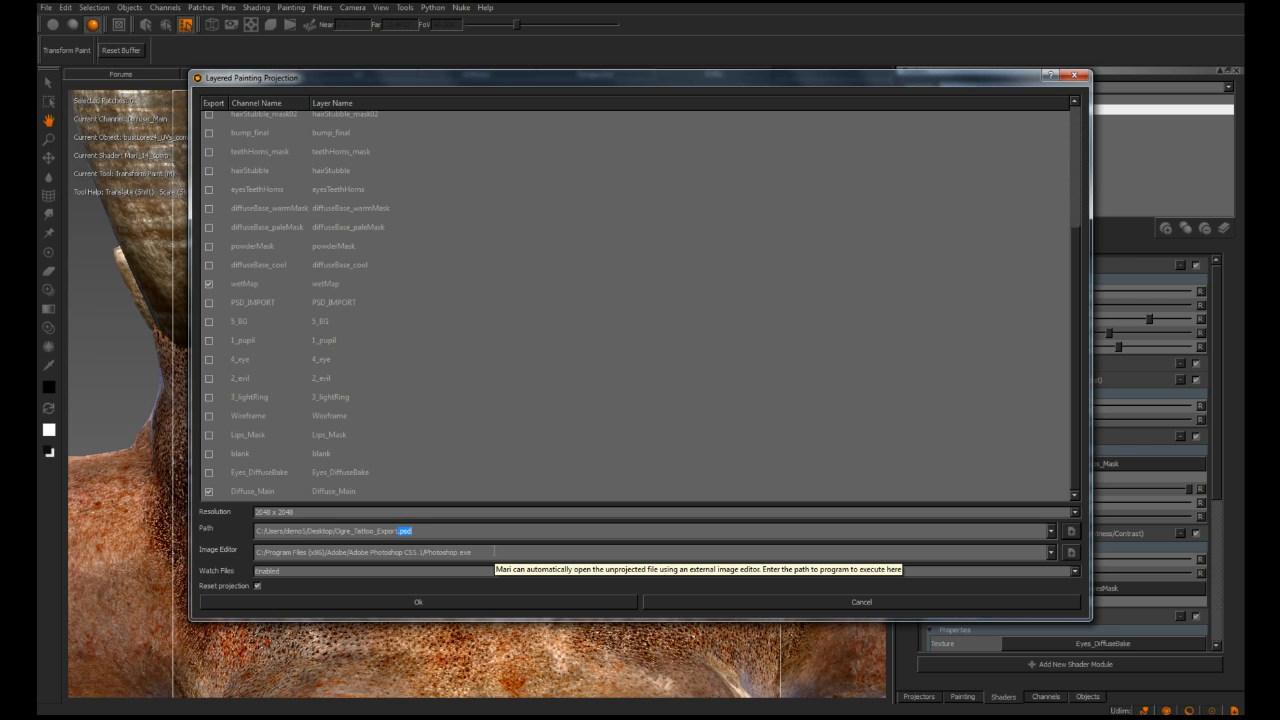
left_click(306, 598)
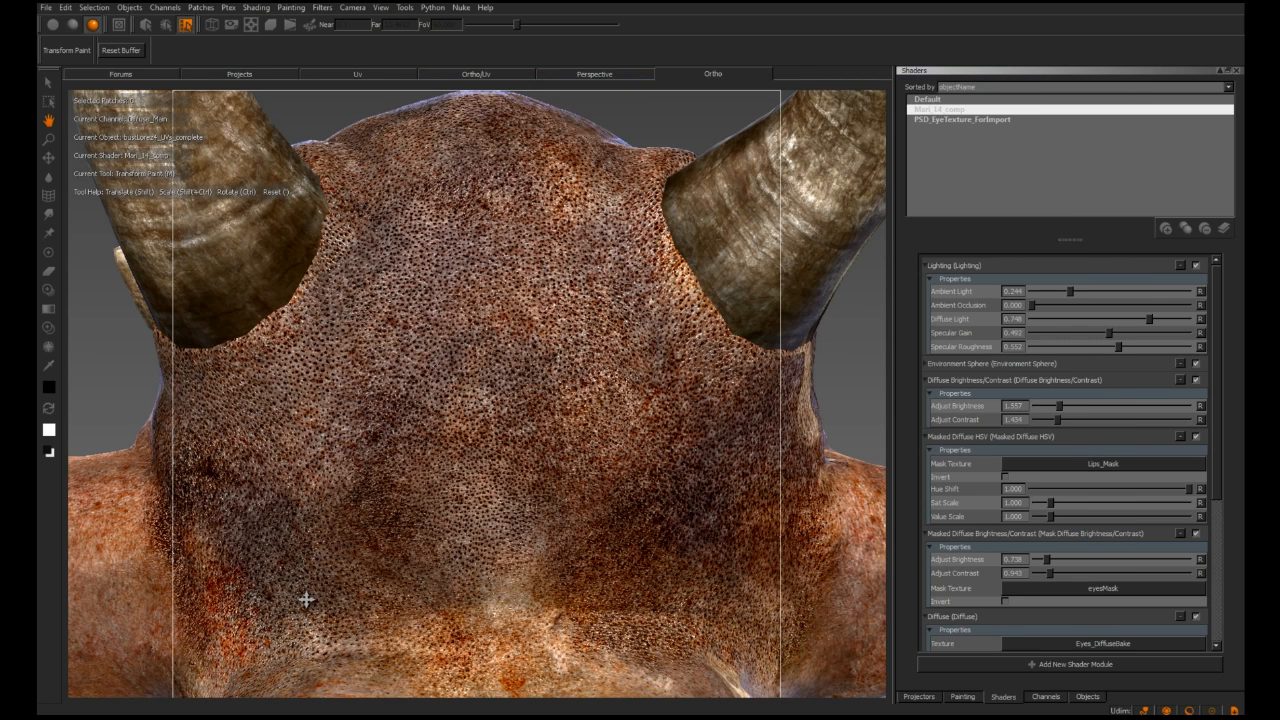
left_click(353, 8)
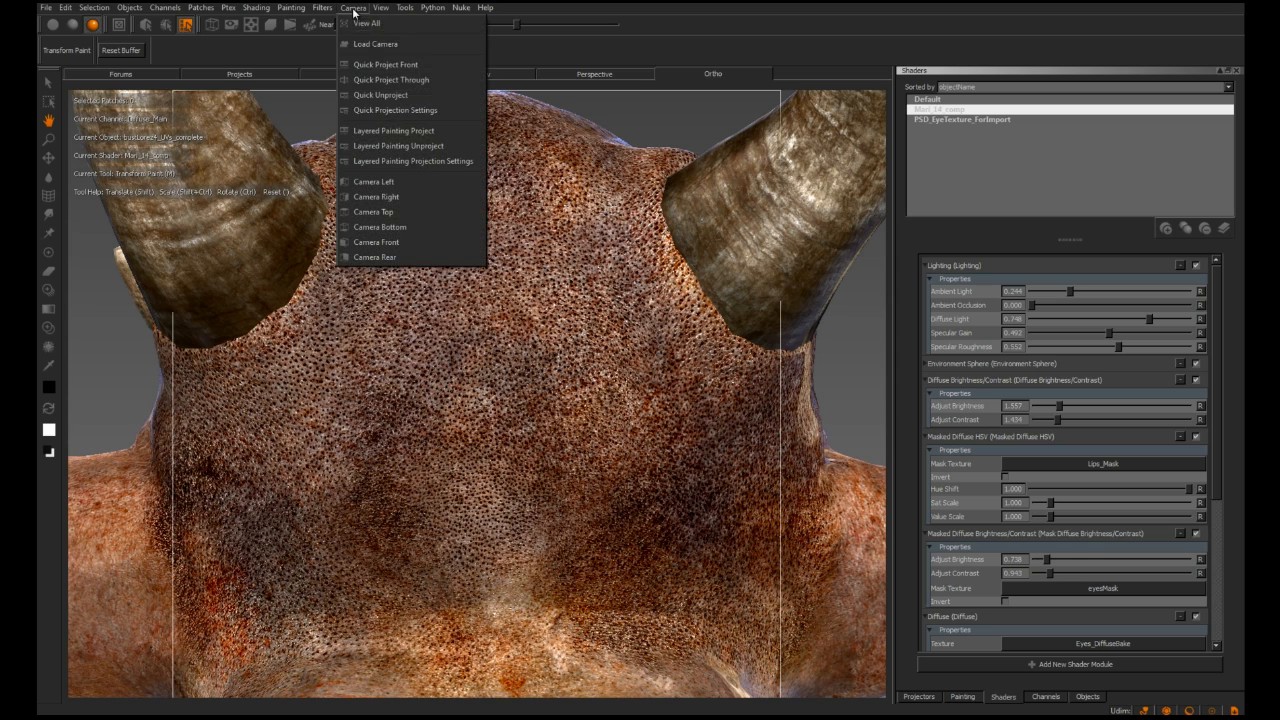
left_click(422, 147)
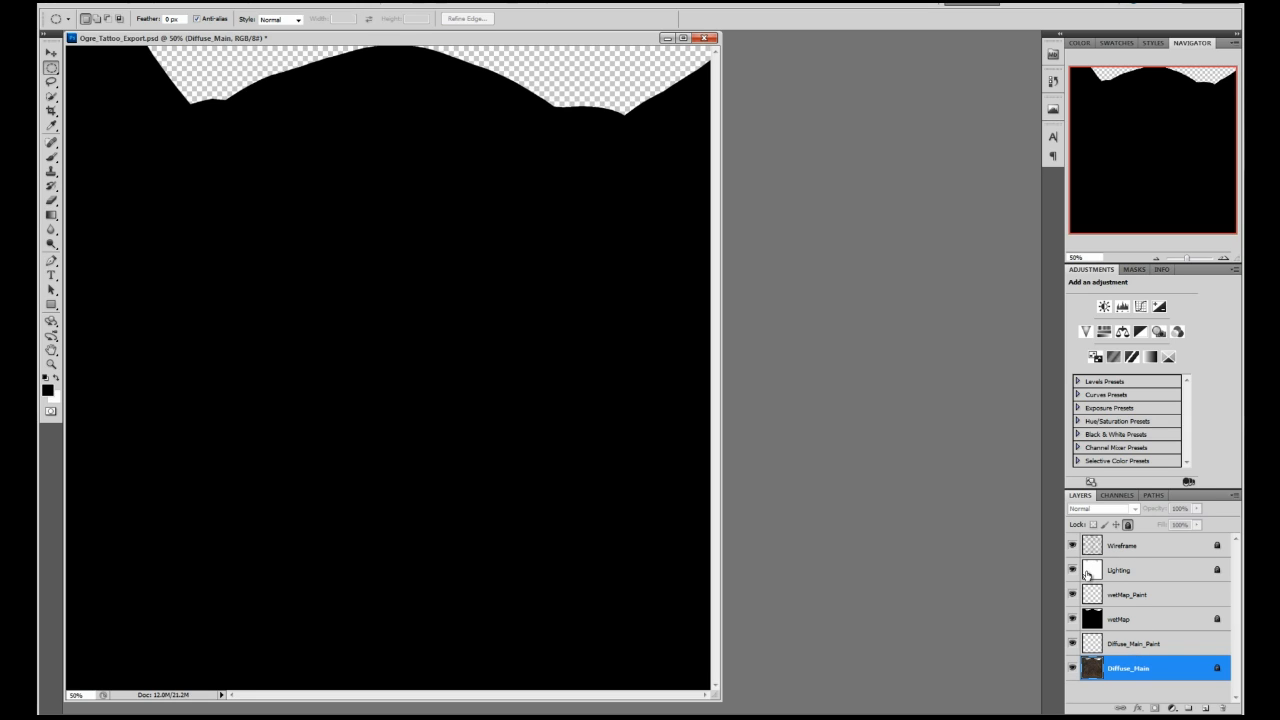
Step: Hide the wetMap, Wireframe and Lighting layers in Ogre_Tattoo_Export.psd and select the Diffuse_Main layer
left_click(1071, 620)
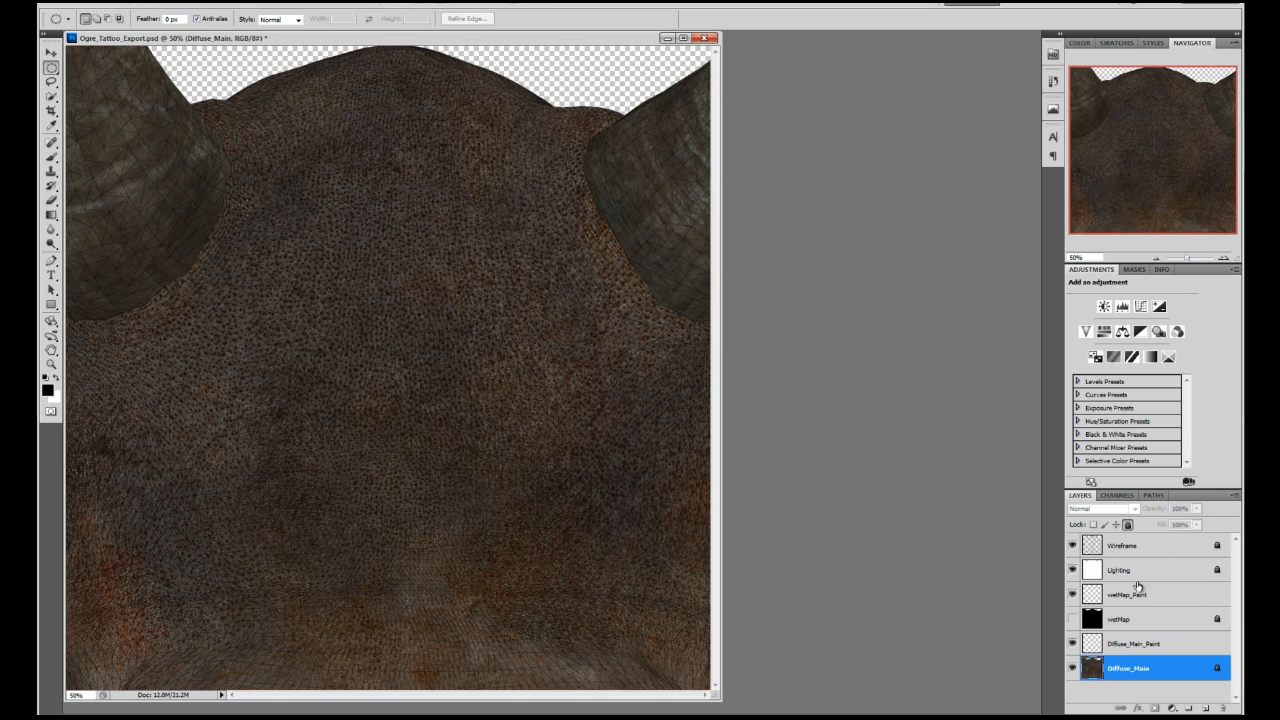
left_click(1119, 556)
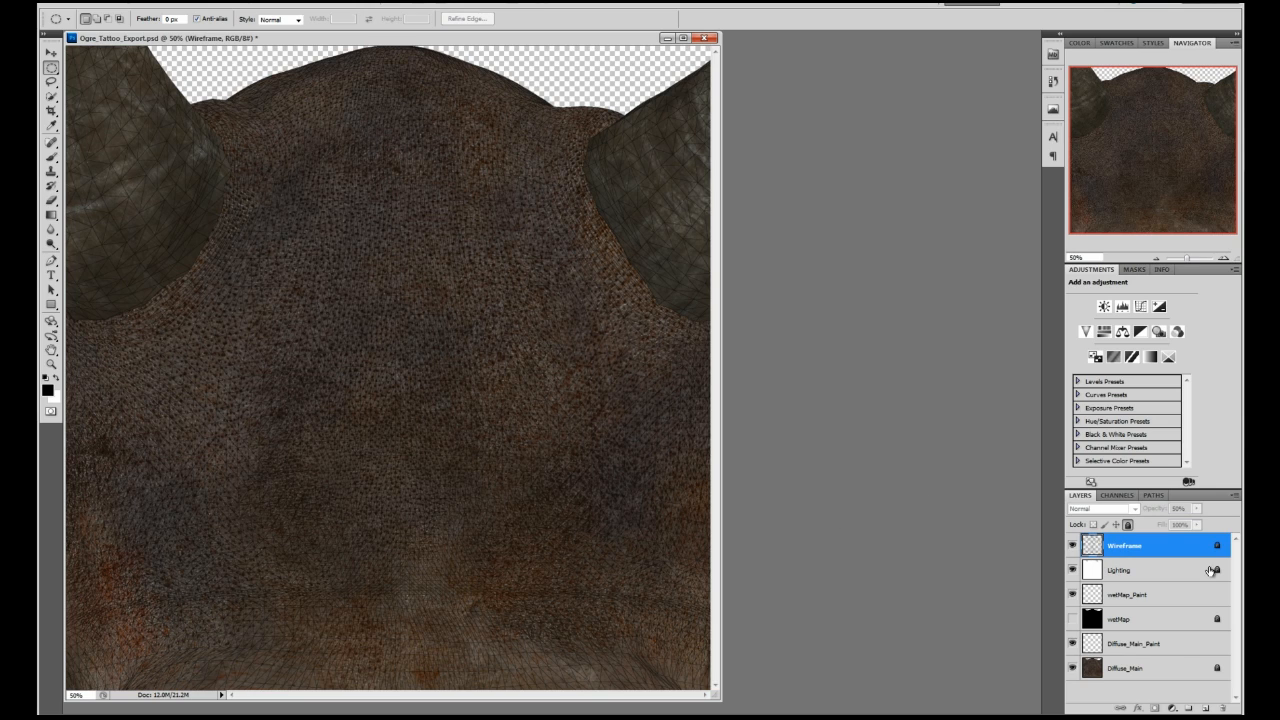
left_click(1073, 545)
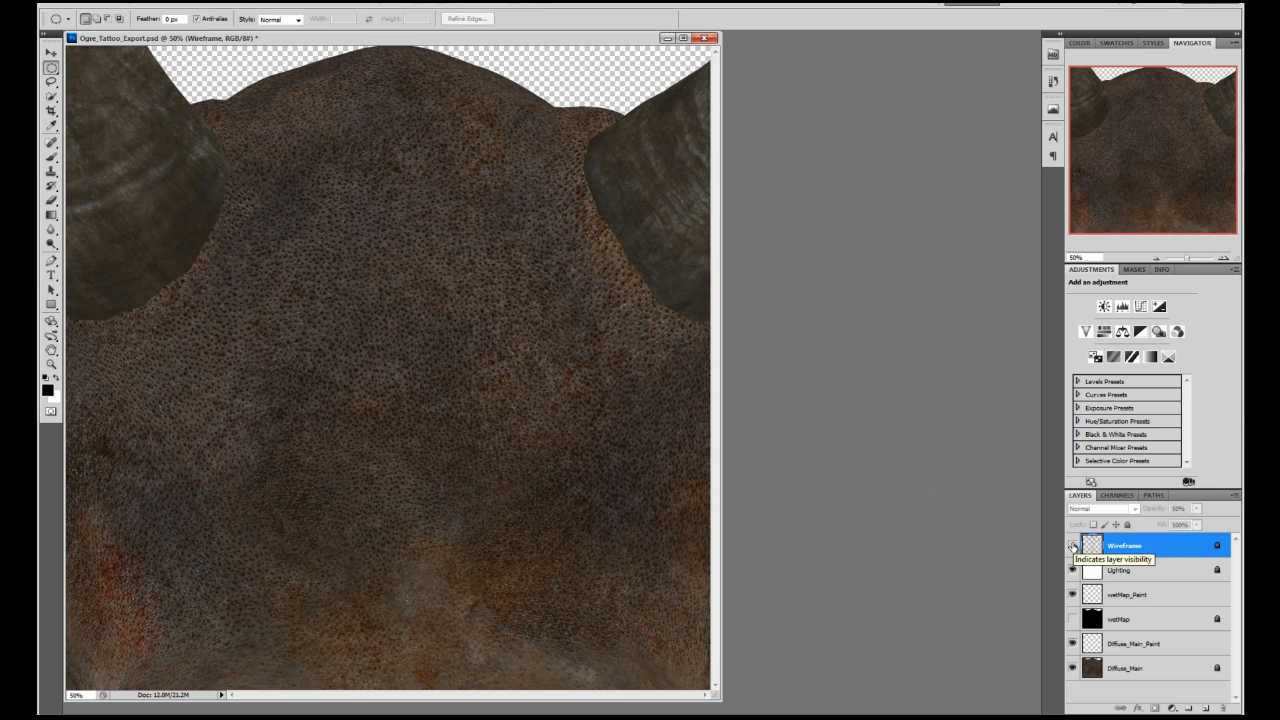
left_click(1125, 571)
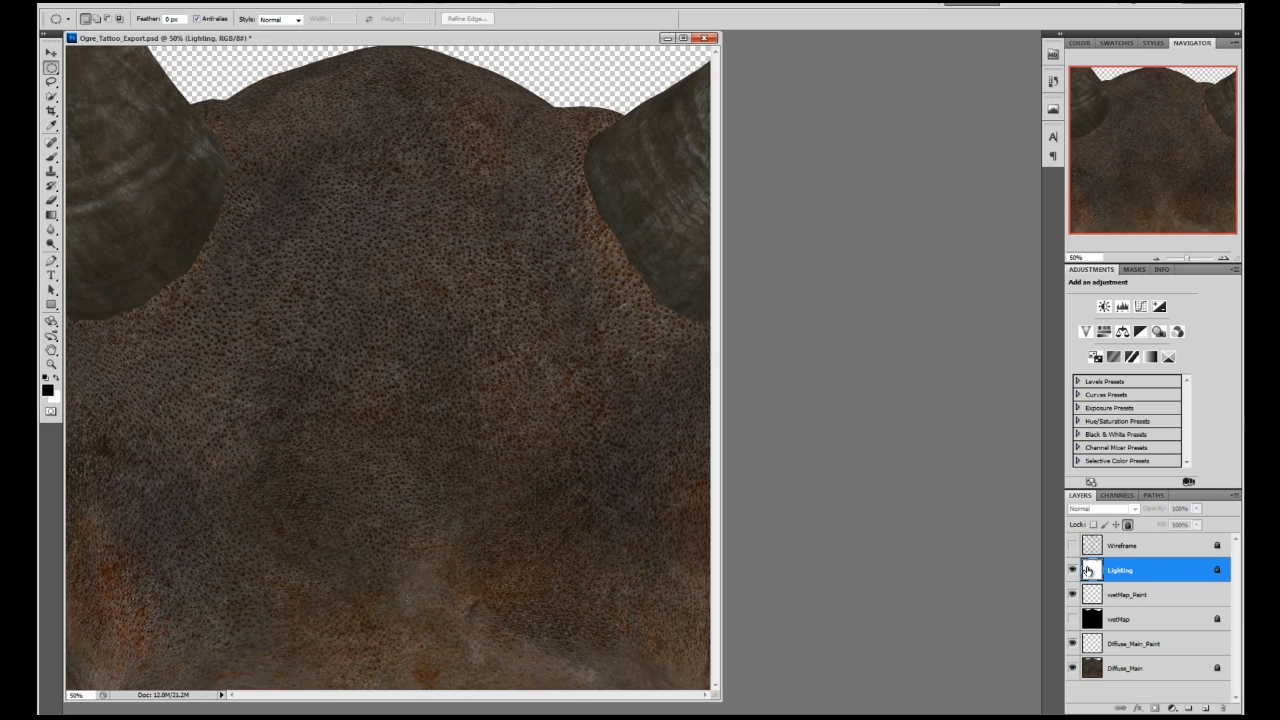
left_click(1073, 570)
left_click(1121, 677)
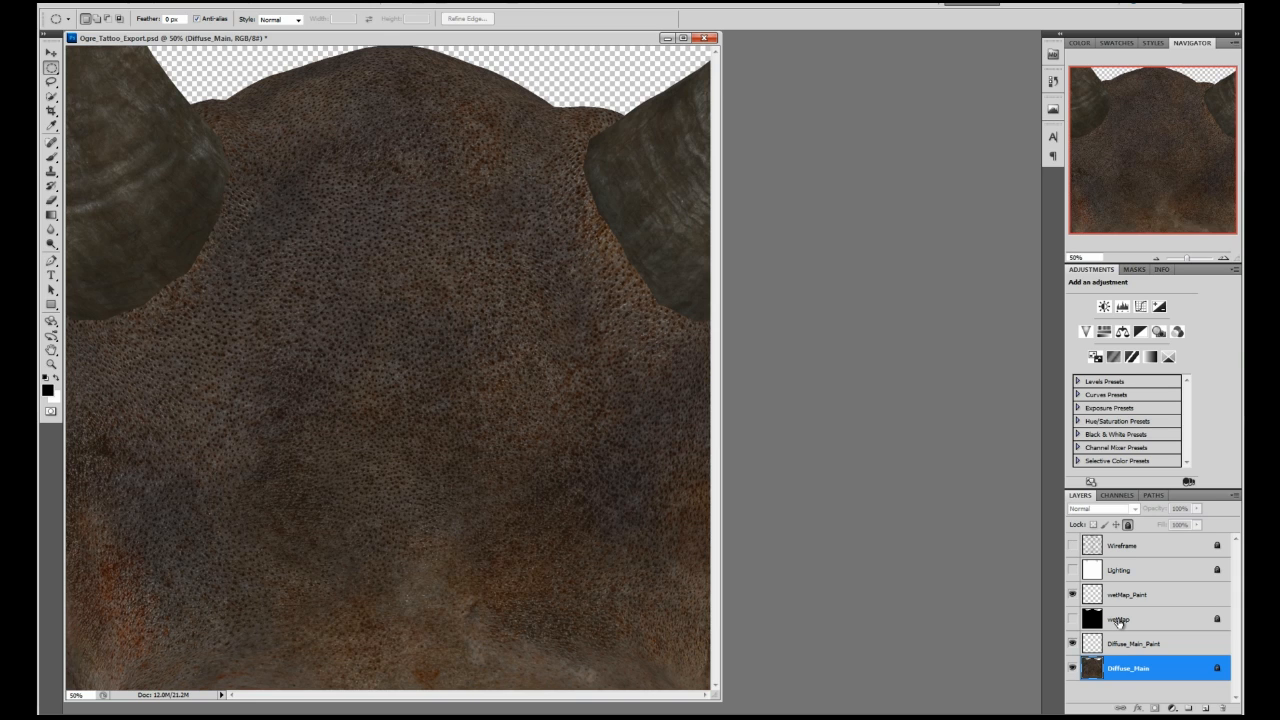
Step: Place the logo from mariLogo.png on the Diffuse_Main_Paint layer of Ogre_Tattoo_Export.psd
mouse_move(326, 714)
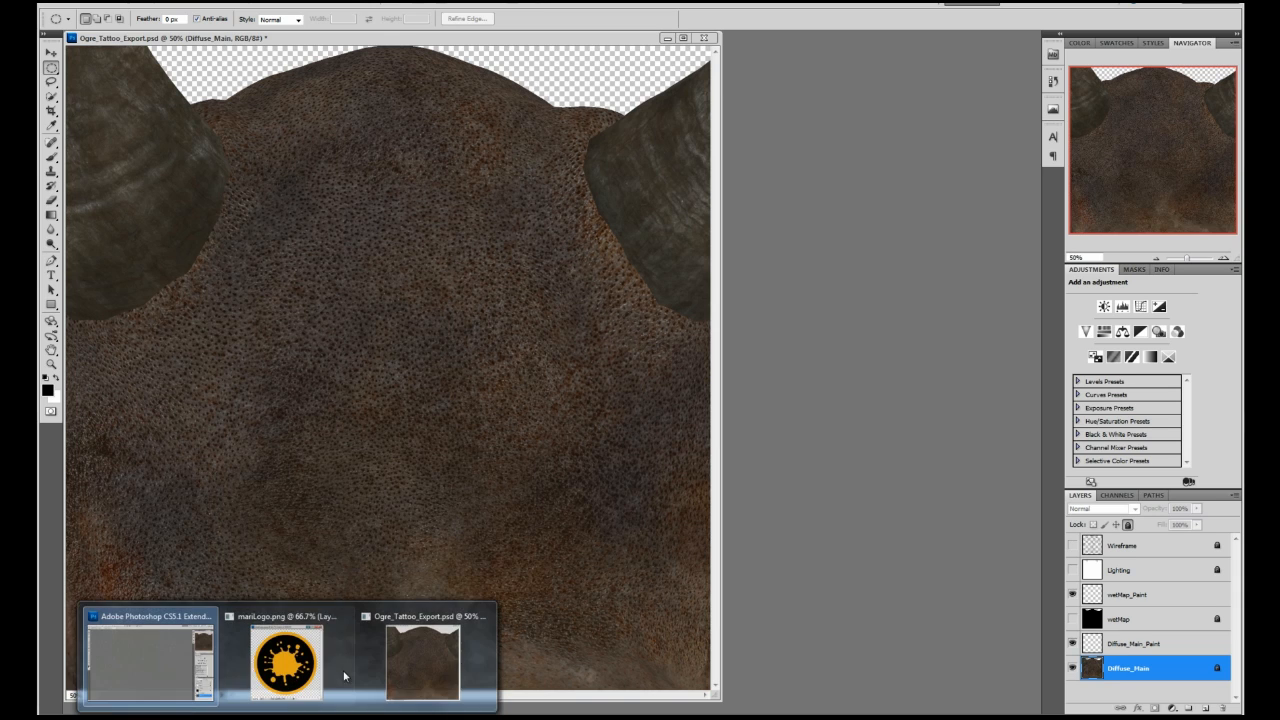
left_click(335, 648)
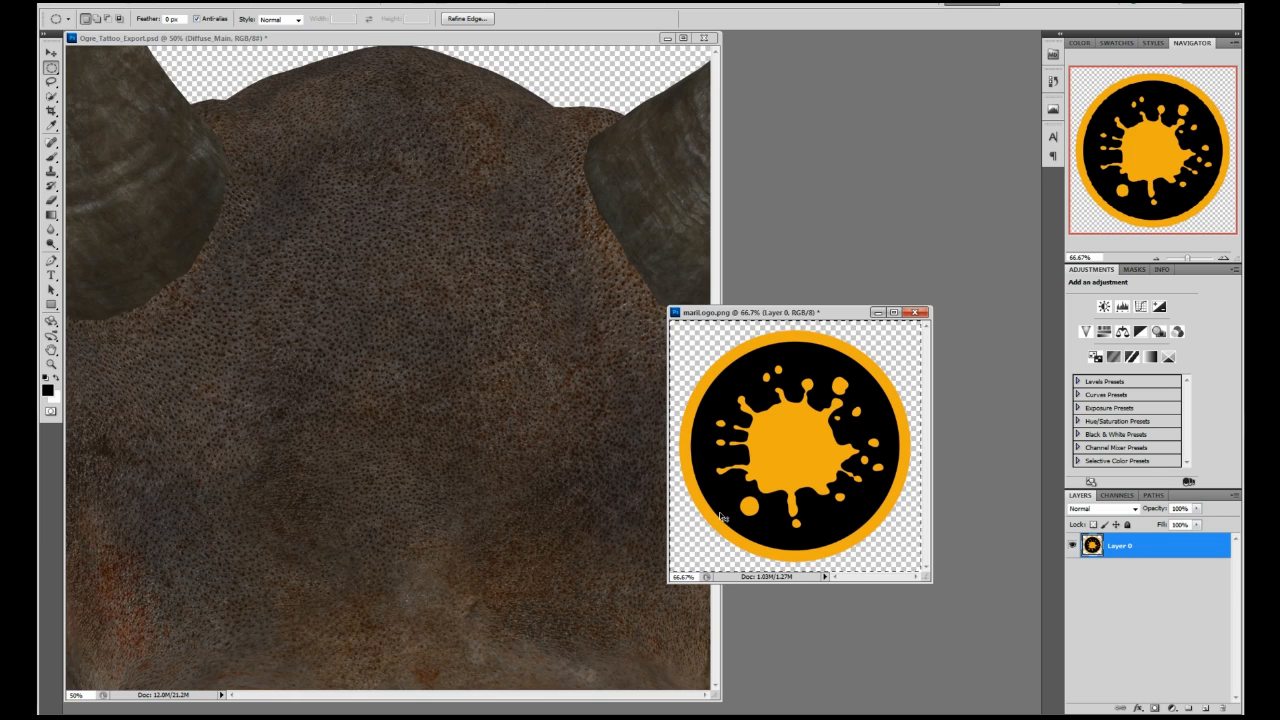
left_click(450, 38)
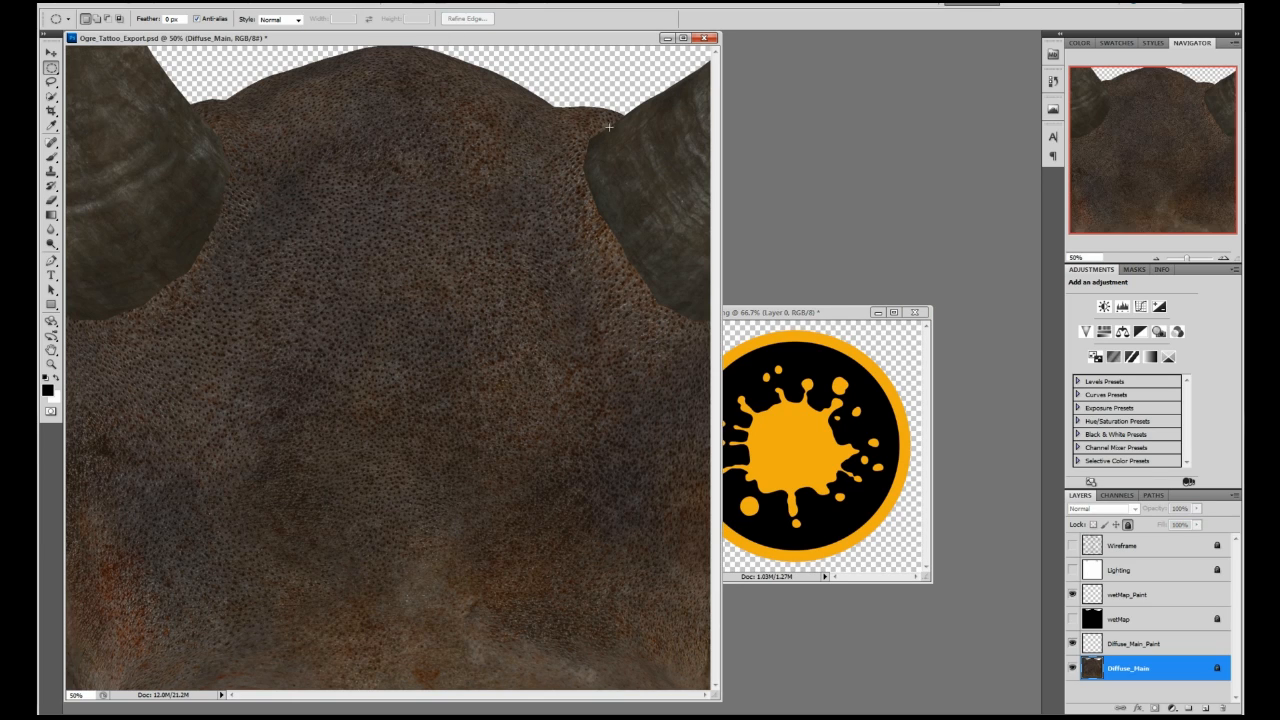
left_click(1129, 647)
key("ctrl+v")
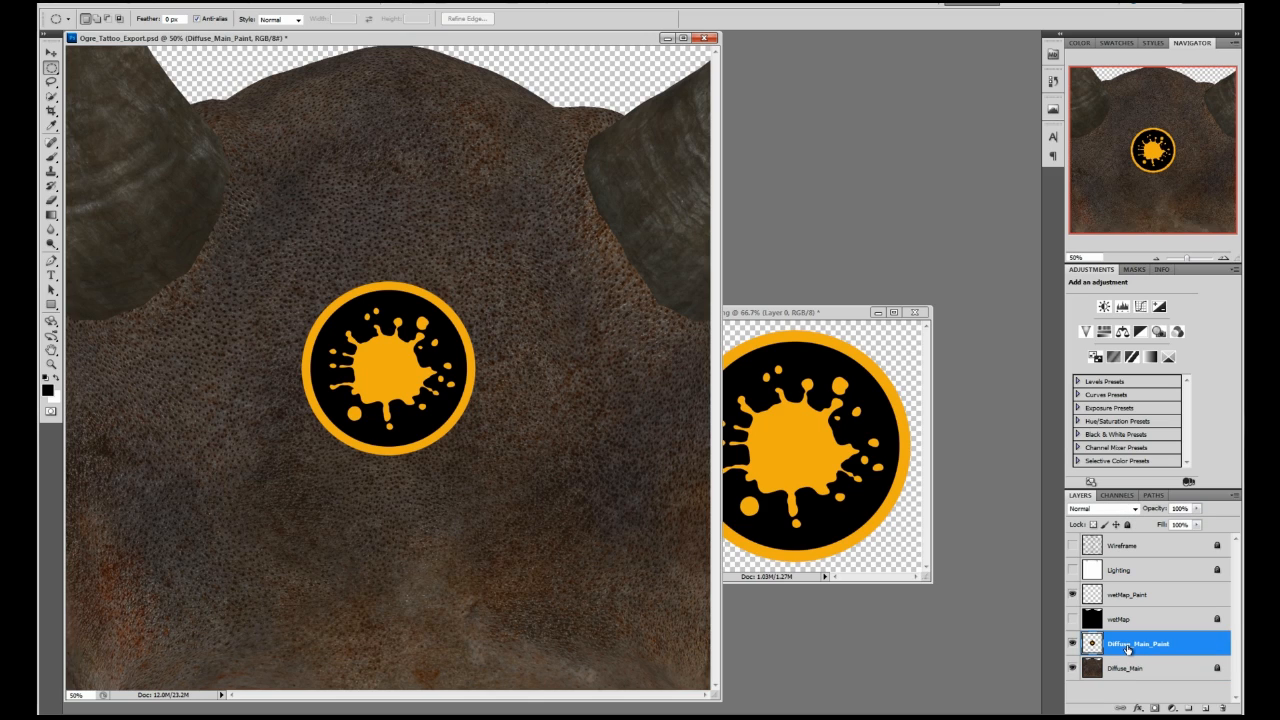
Step: Paste the logo onto the wetMap_Paint layer and apply Hue/Saturation with saturation -100 and lightness -79
left_click(1110, 600)
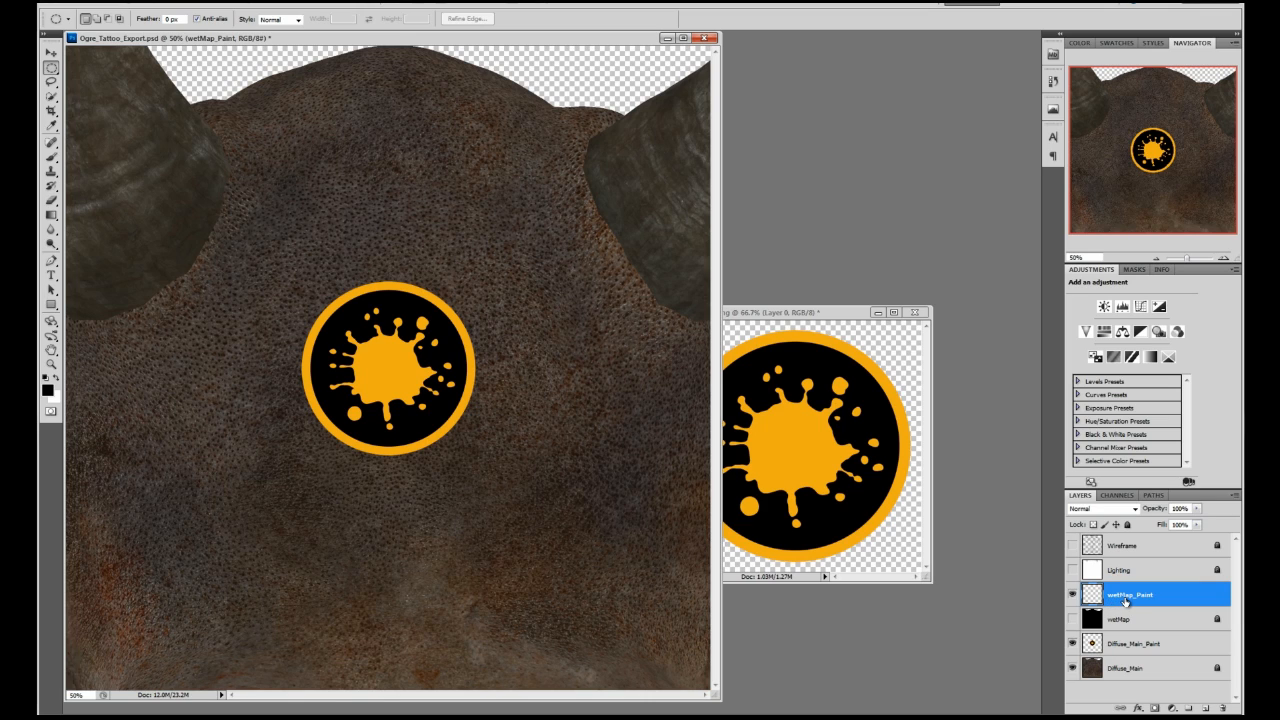
left_click(128, 5)
mouse_move(142, 30)
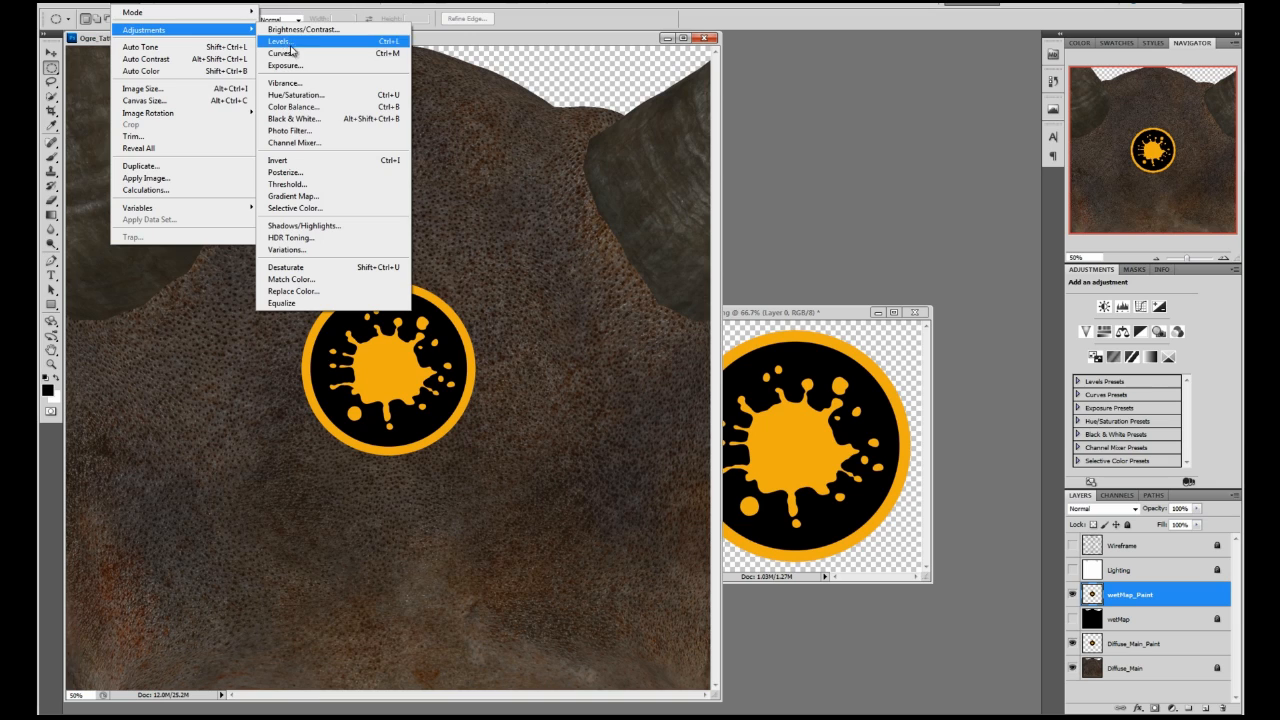
left_click(302, 95)
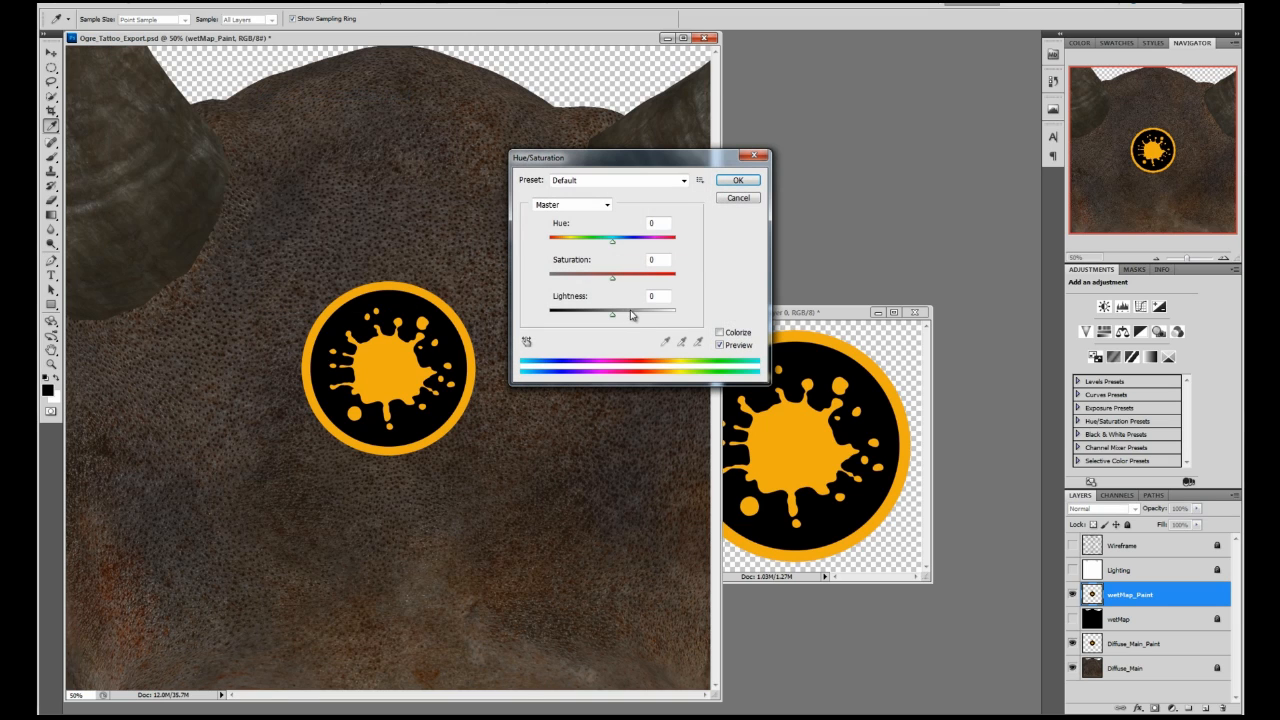
left_click_drag(612, 282, 549, 276)
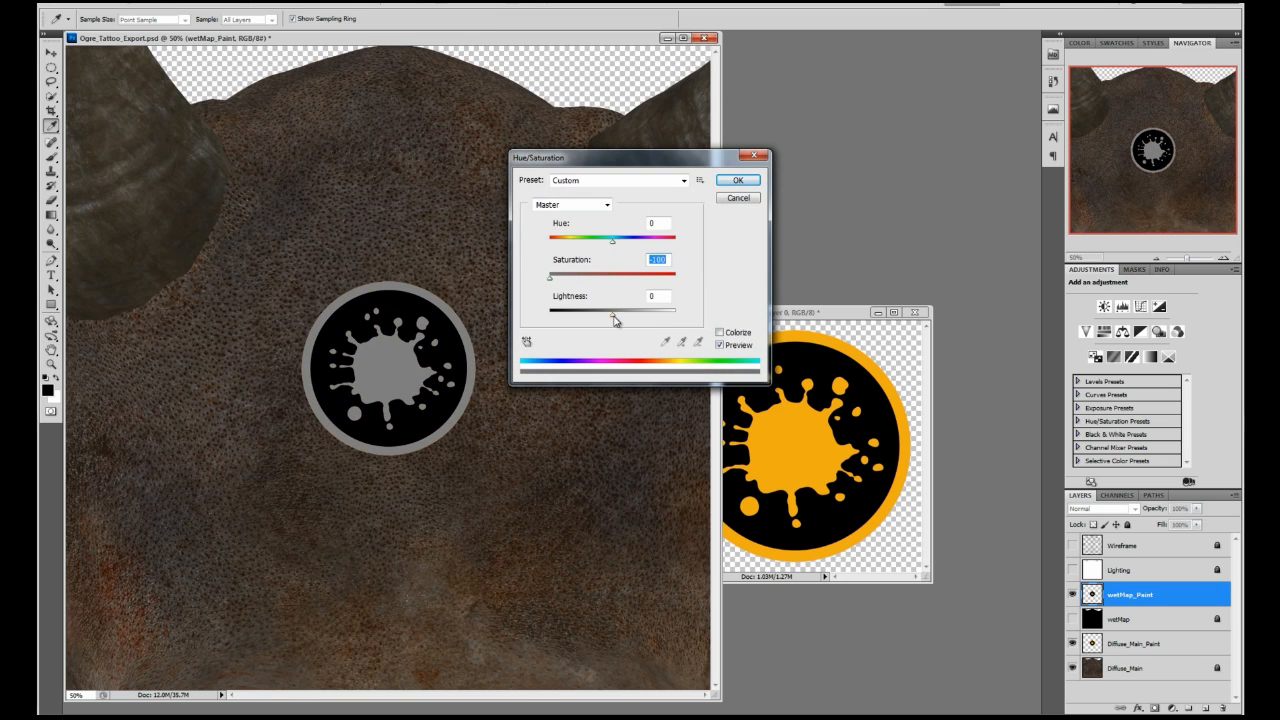
left_click_drag(612, 312, 564, 319)
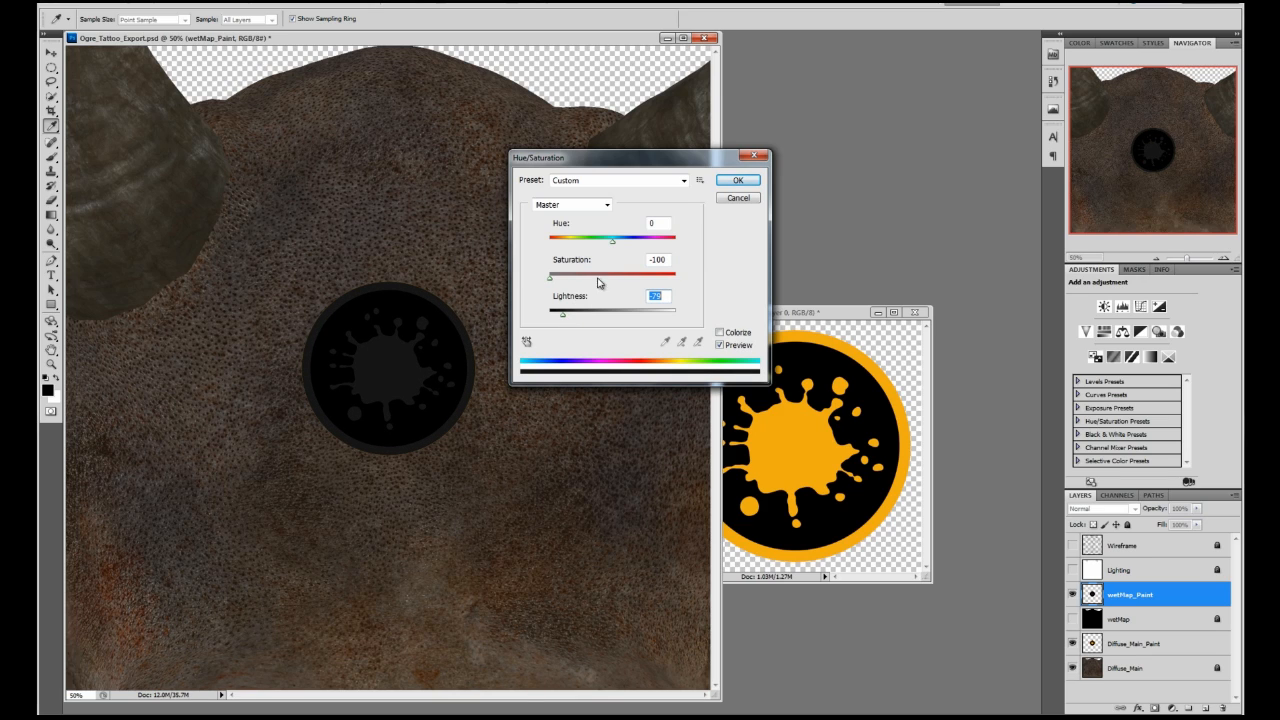
left_click(730, 181)
Step: Return to Mari, project the layered painting onto the back of the head and inspect the logo from another angle
key("m")
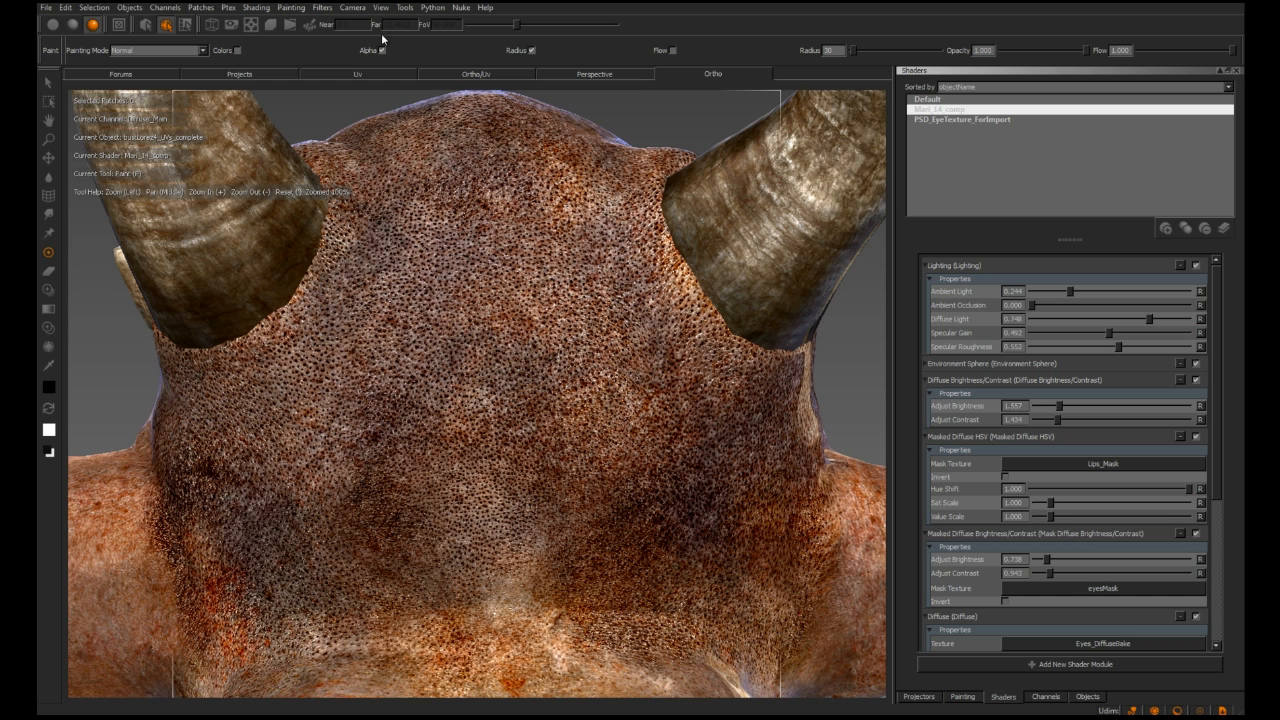
left_click(353, 8)
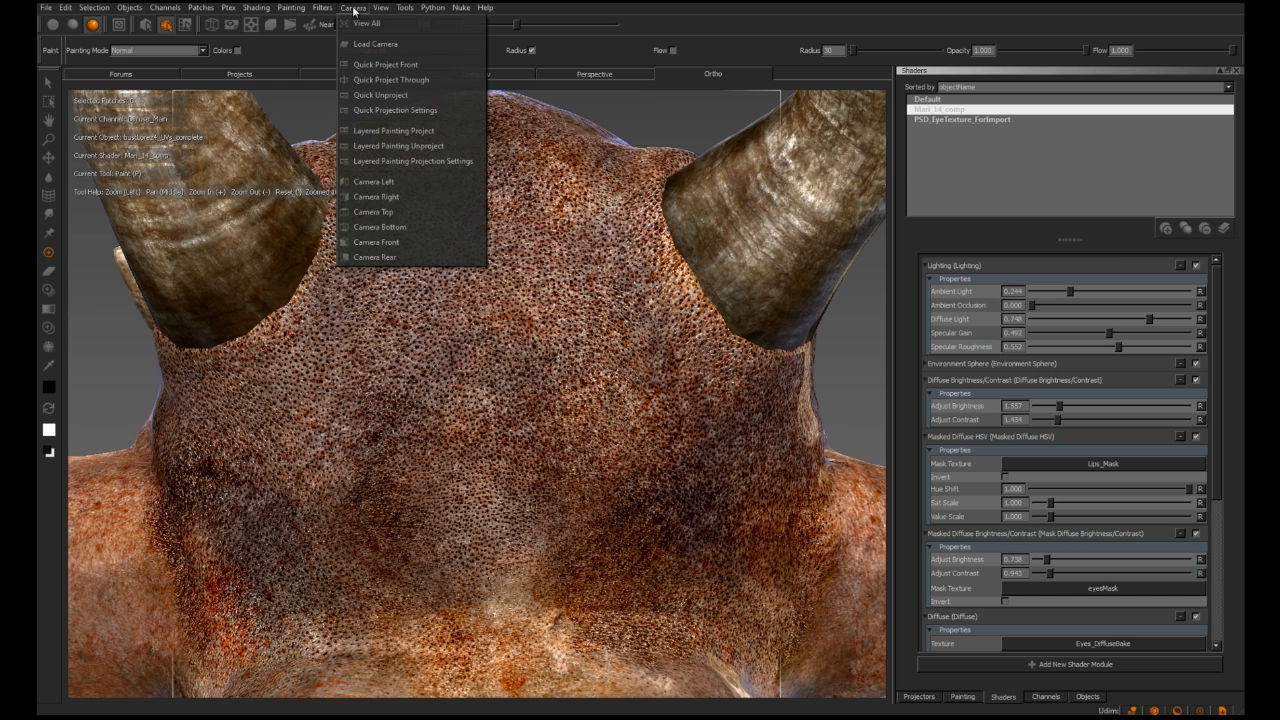
left_click(369, 131)
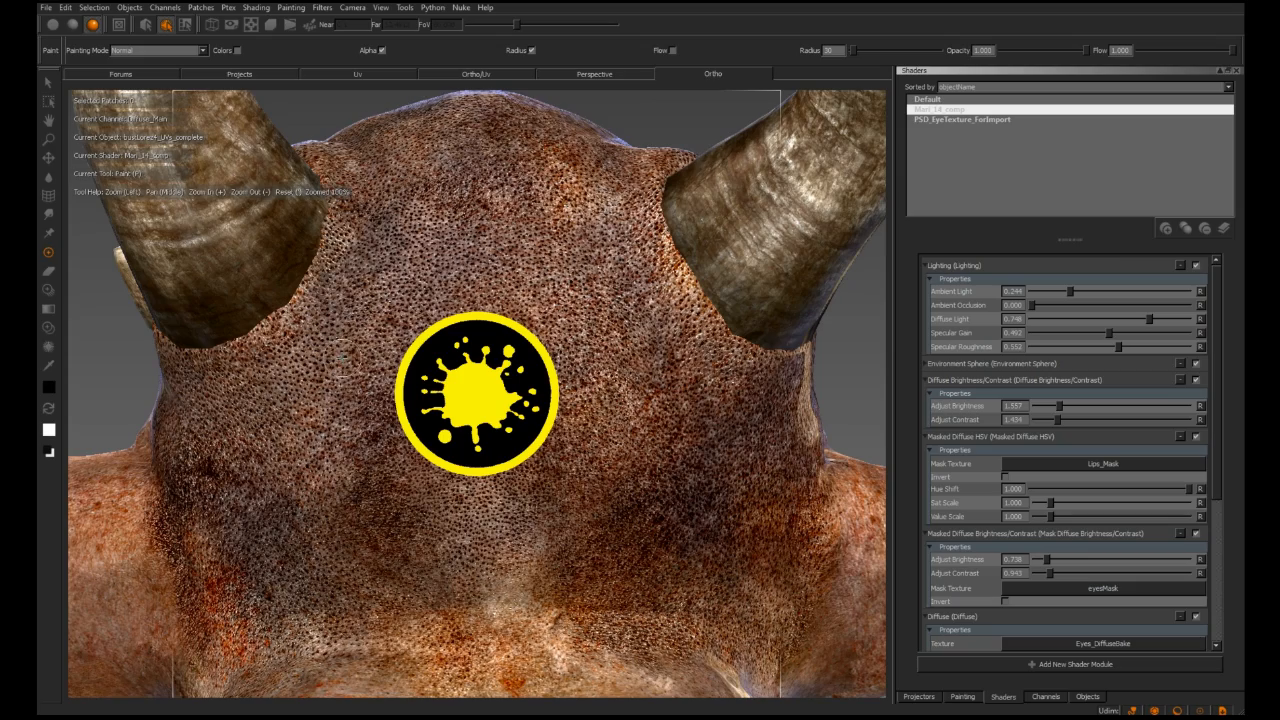
left_click_drag(540, 373, 412, 322, "alt")
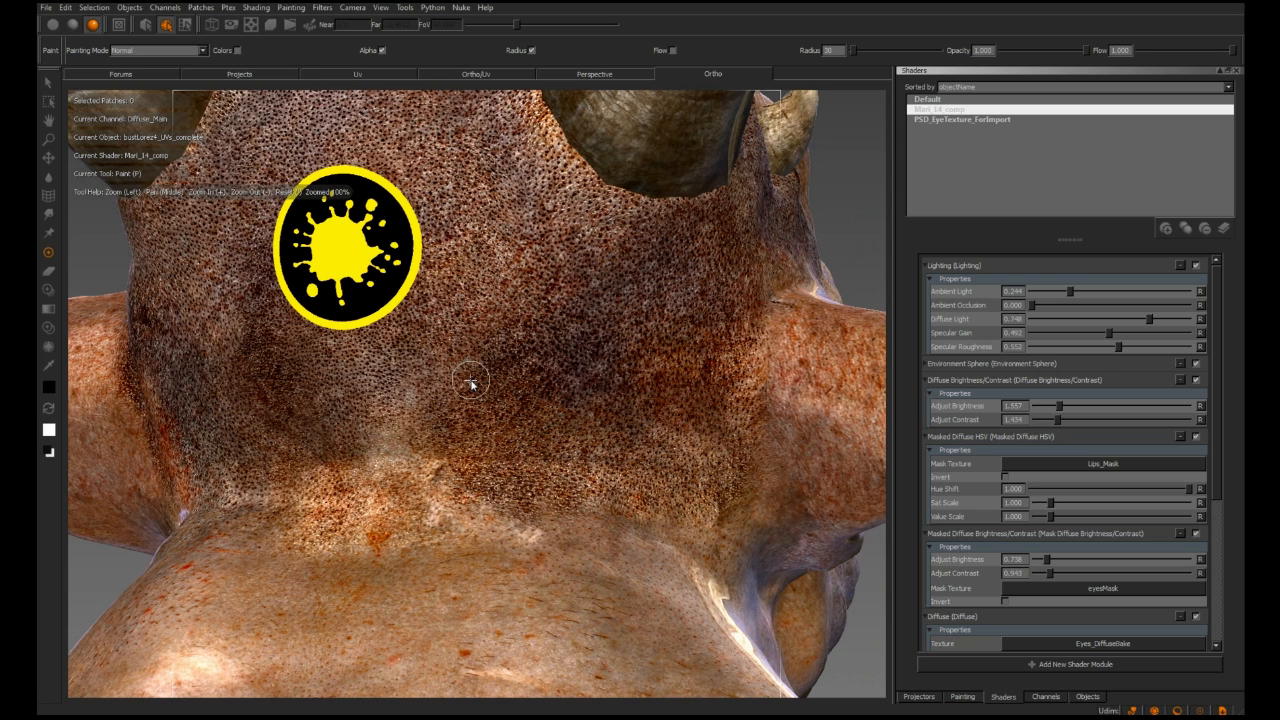
Step: Display the wetMap channel with the Default shader to inspect the logo on the head
key("h")
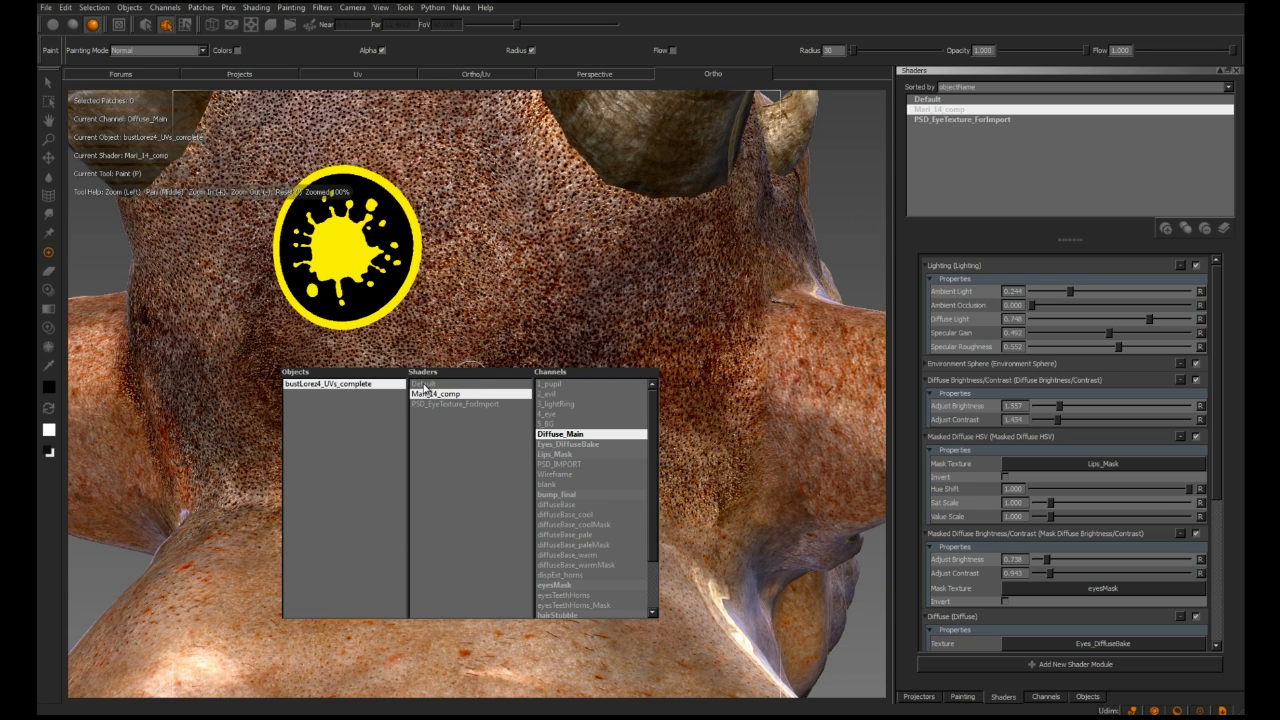
left_click(430, 384)
left_click_drag(658, 411, 662, 471)
left_click(574, 606)
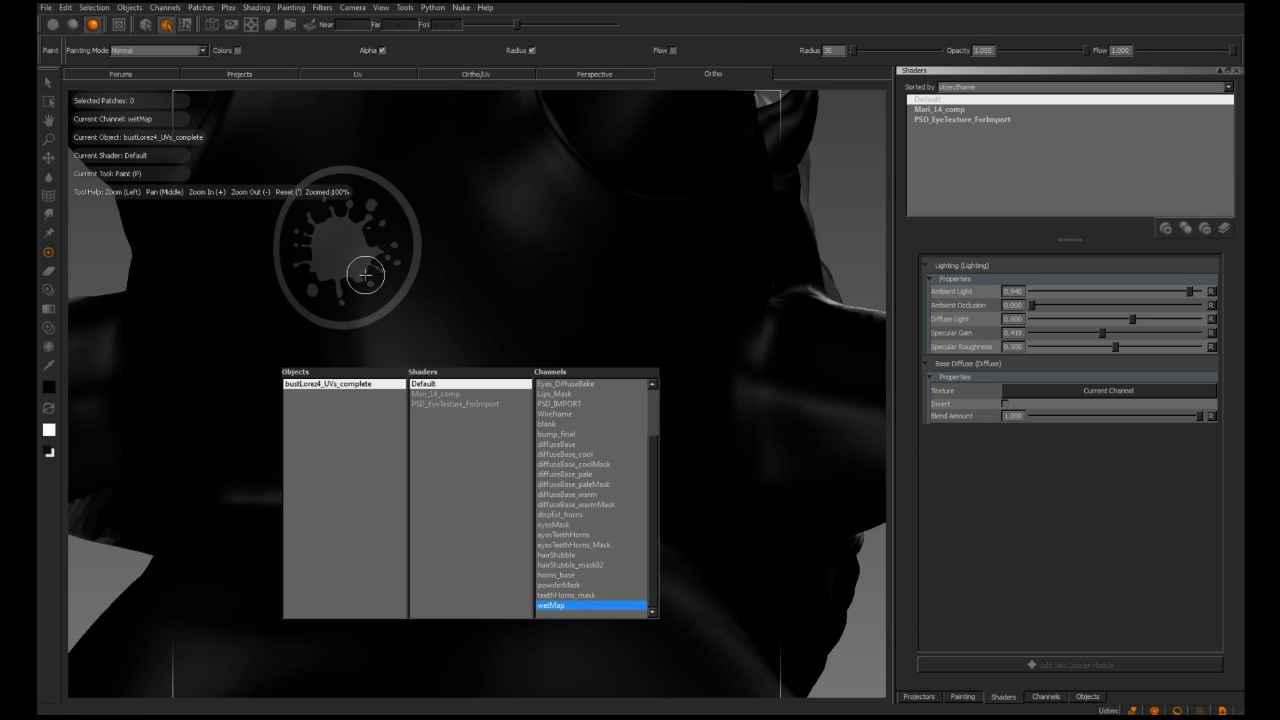
left_click(353, 8)
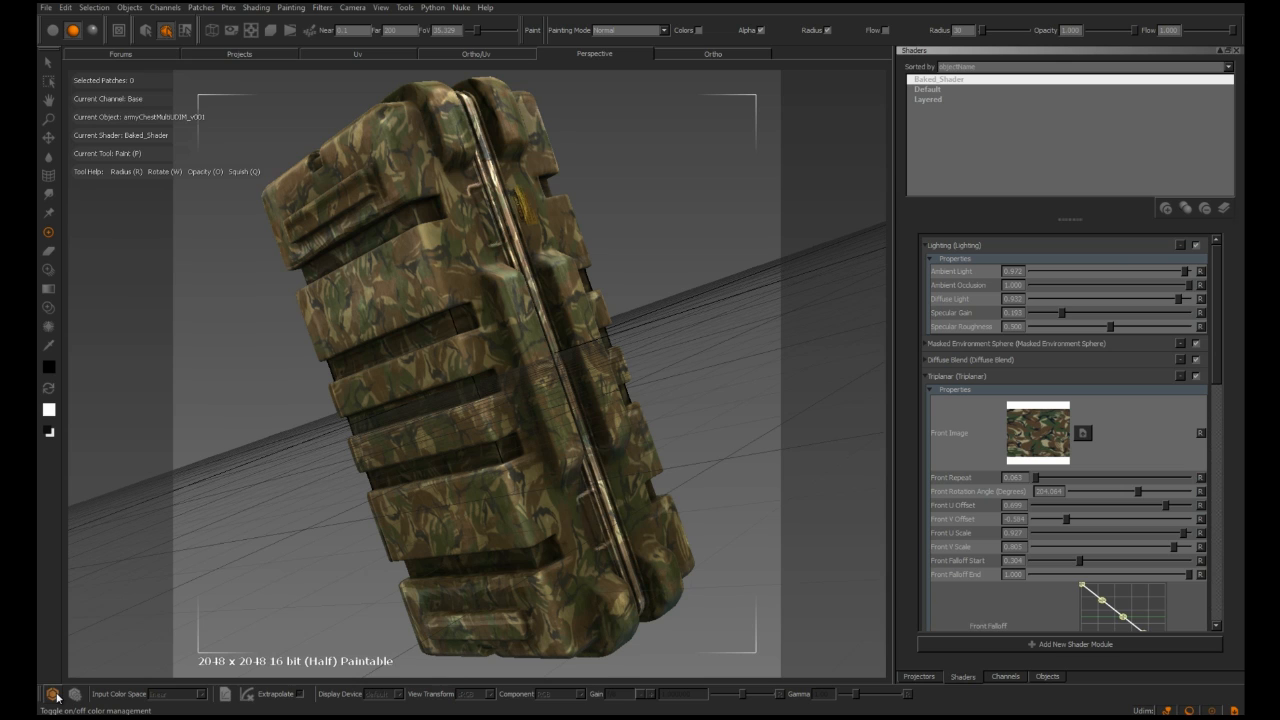
Step: Enable color management for the camouflage case and set the input color space to sRGB
left_click(53, 694)
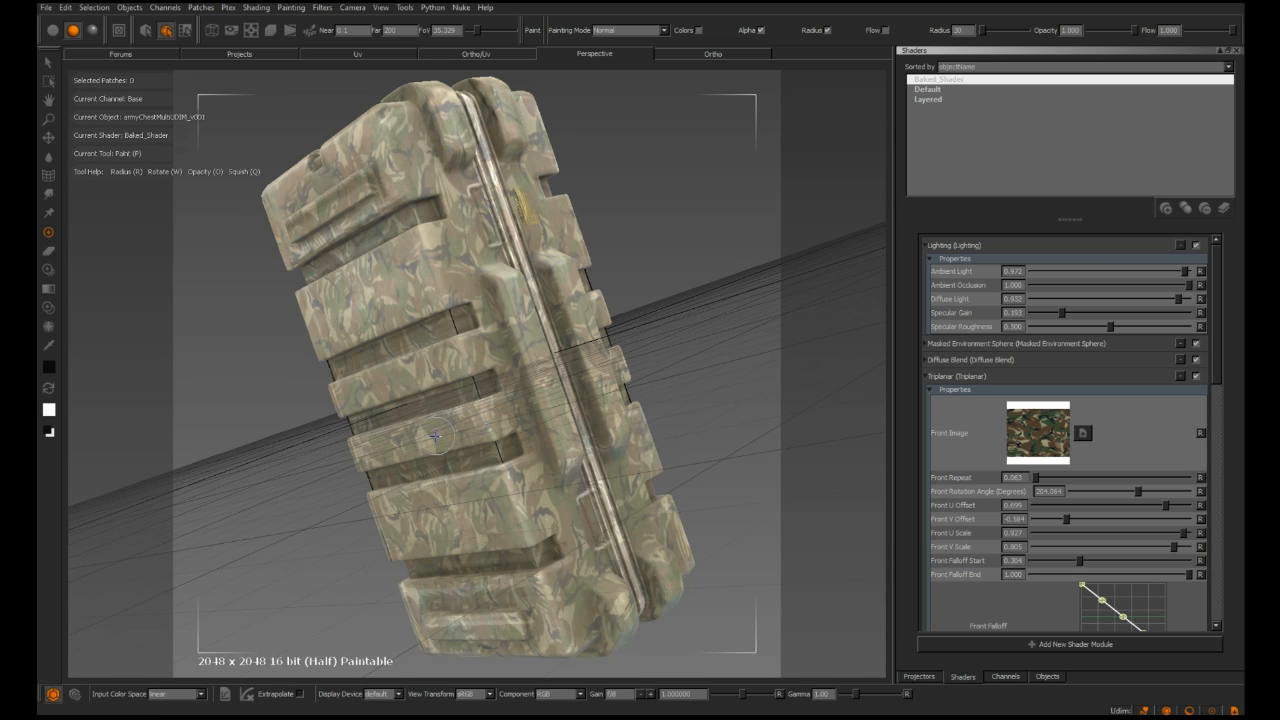
left_click(203, 695)
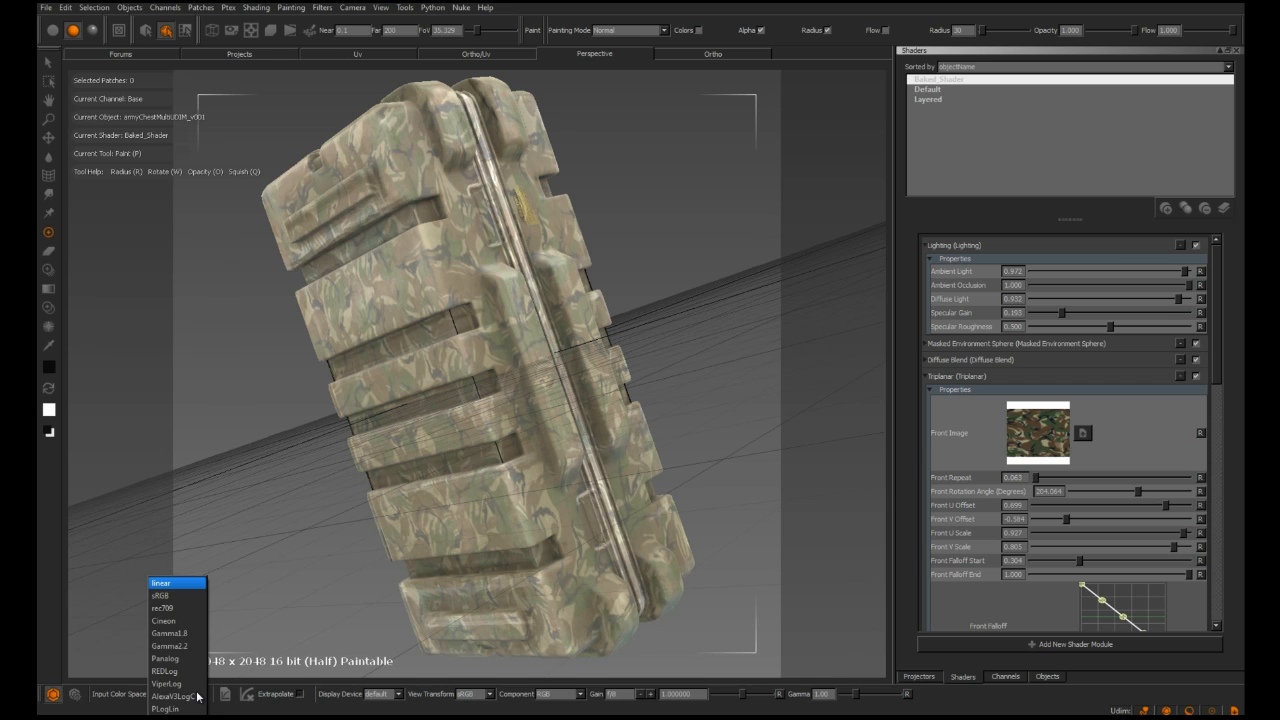
left_click(188, 597)
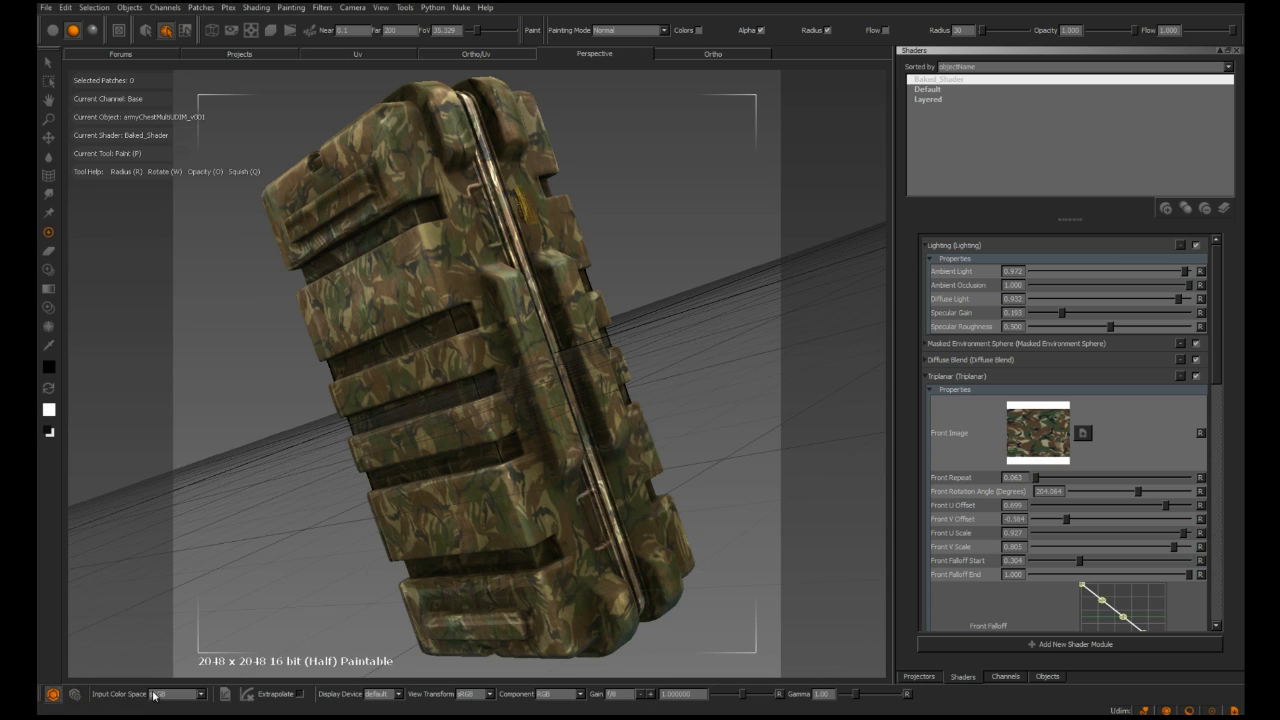
Step: Load mariDemoLUT.spimtx from the luts folder as the color lookup file
left_click(227, 695)
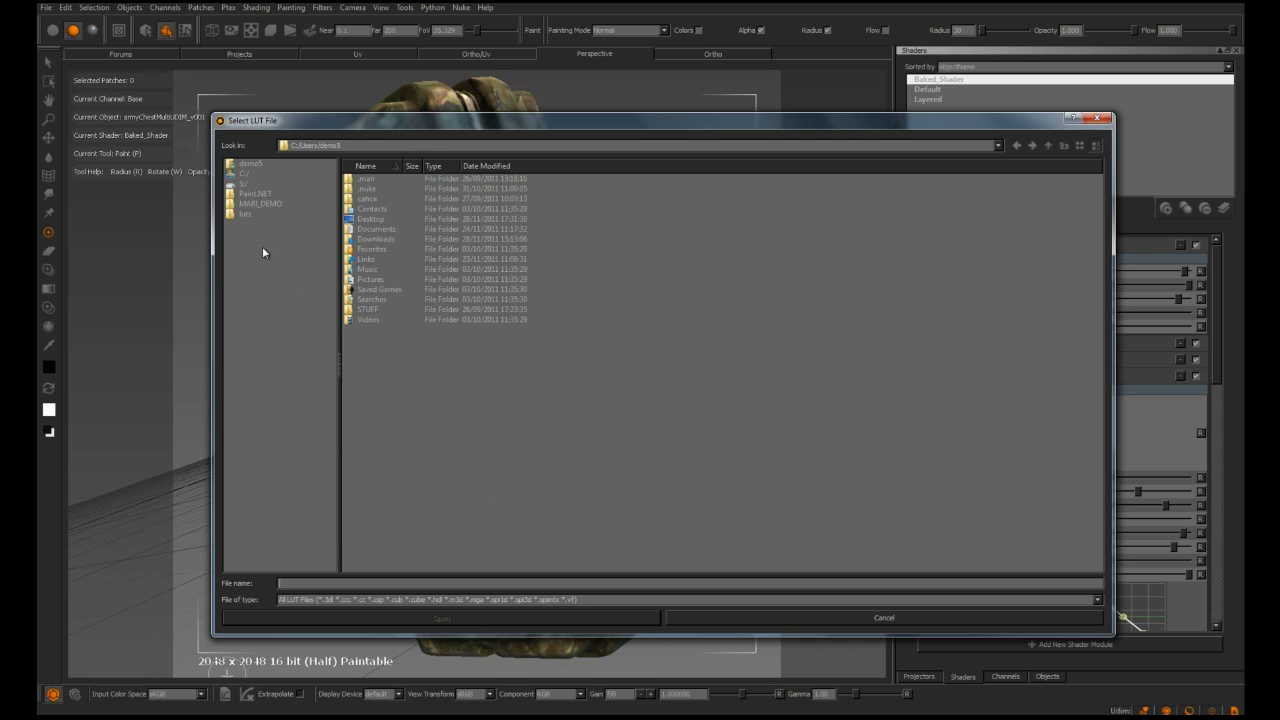
left_click(241, 213)
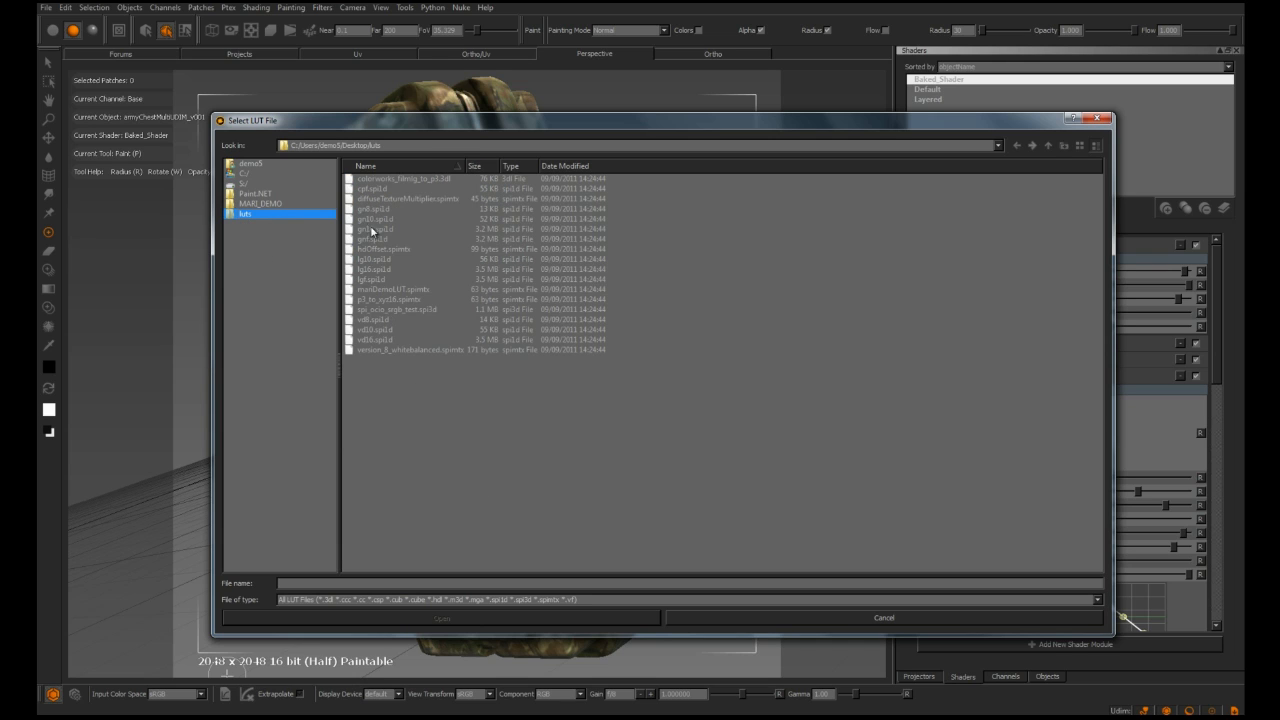
left_click(386, 290)
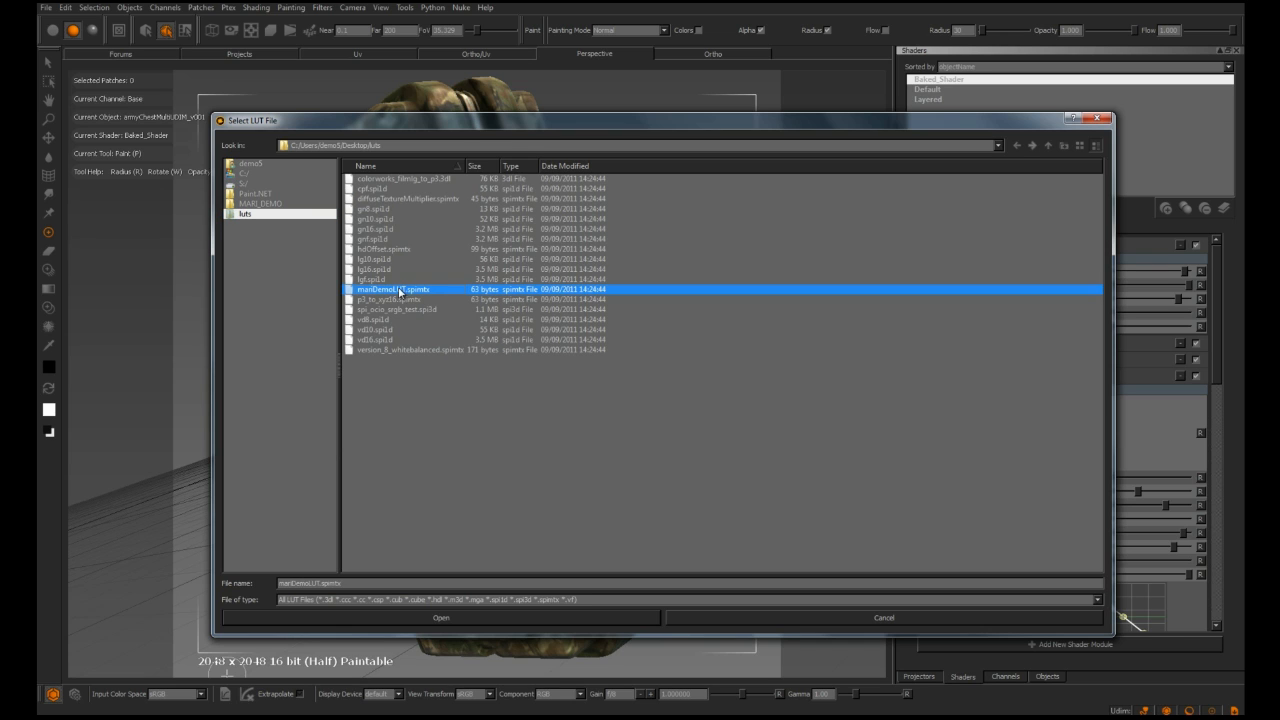
left_click(441, 617)
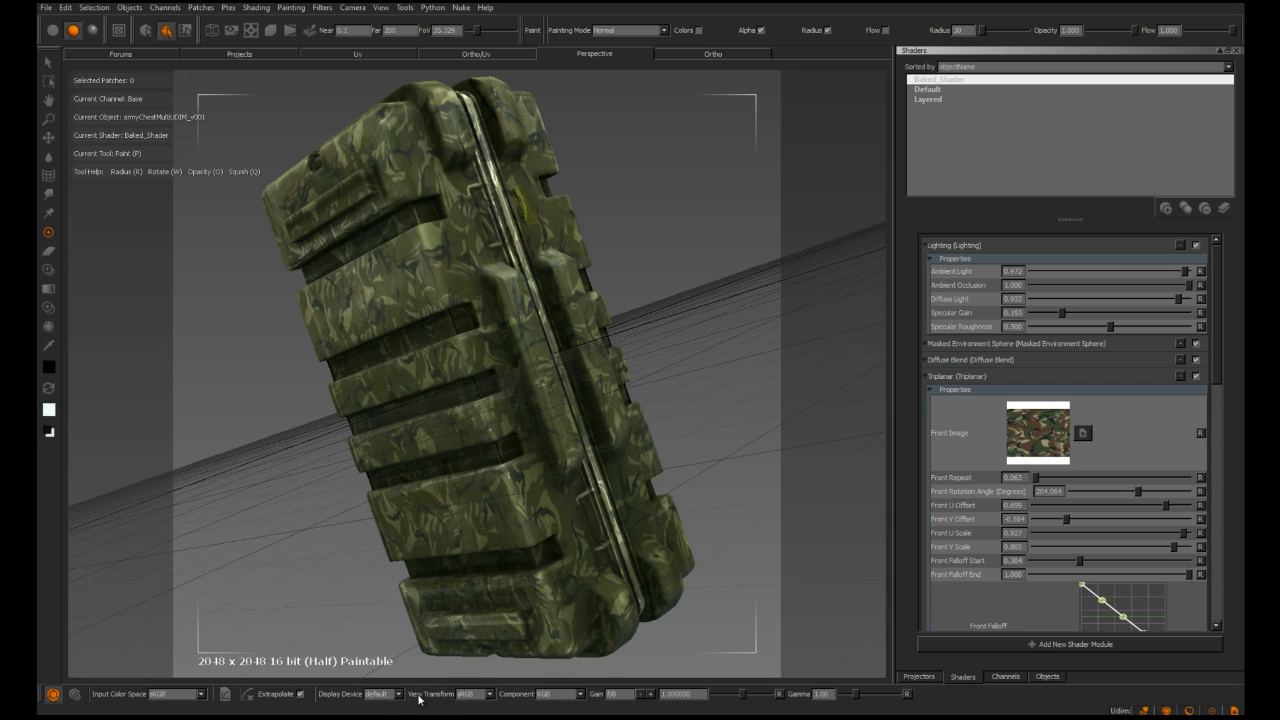
Step: Look over the view transform options and preview the case's red, green, blue, alpha and luminance components one after another
left_click(491, 696)
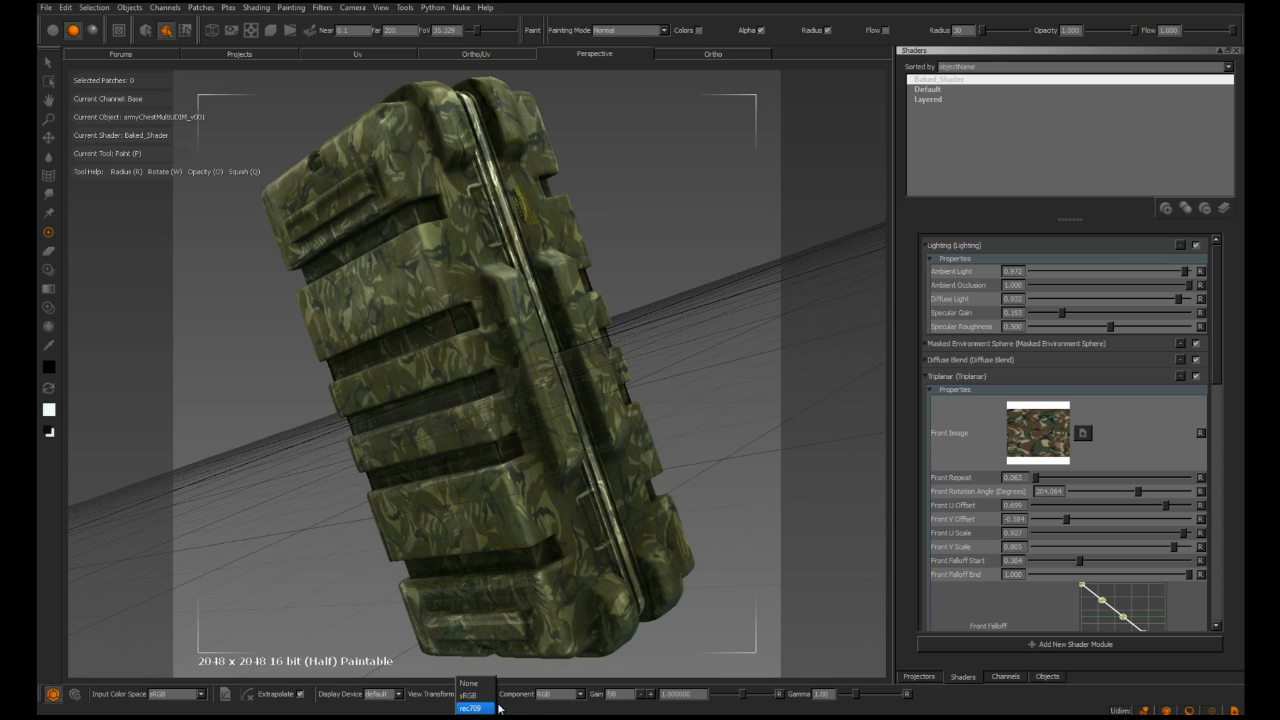
left_click(549, 711)
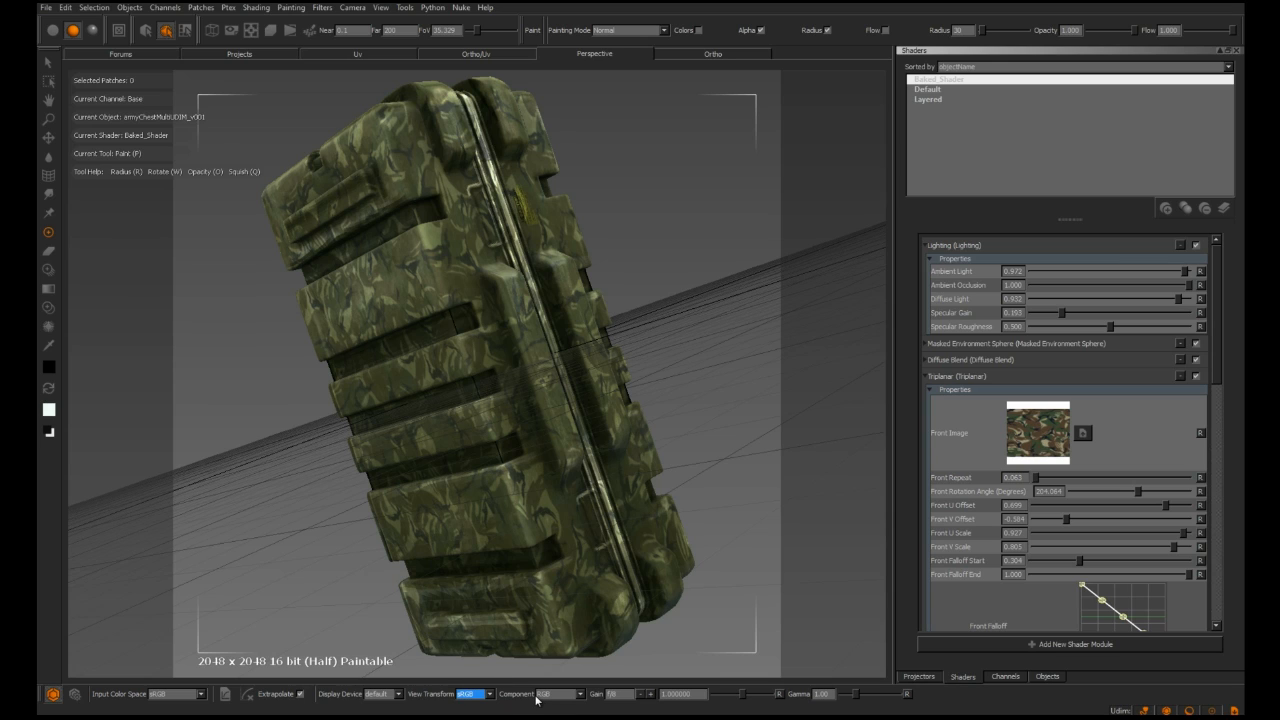
left_click(558, 700)
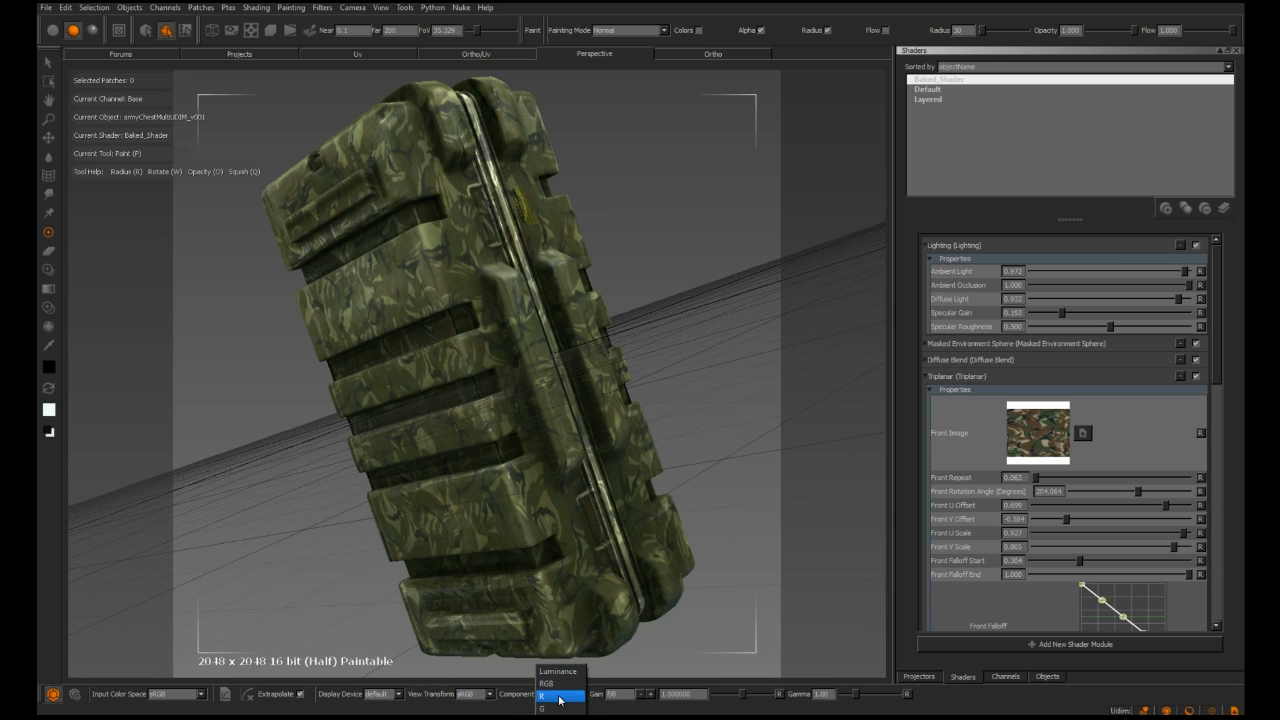
left_click(548, 695)
left_click(546, 697)
left_click(546, 706)
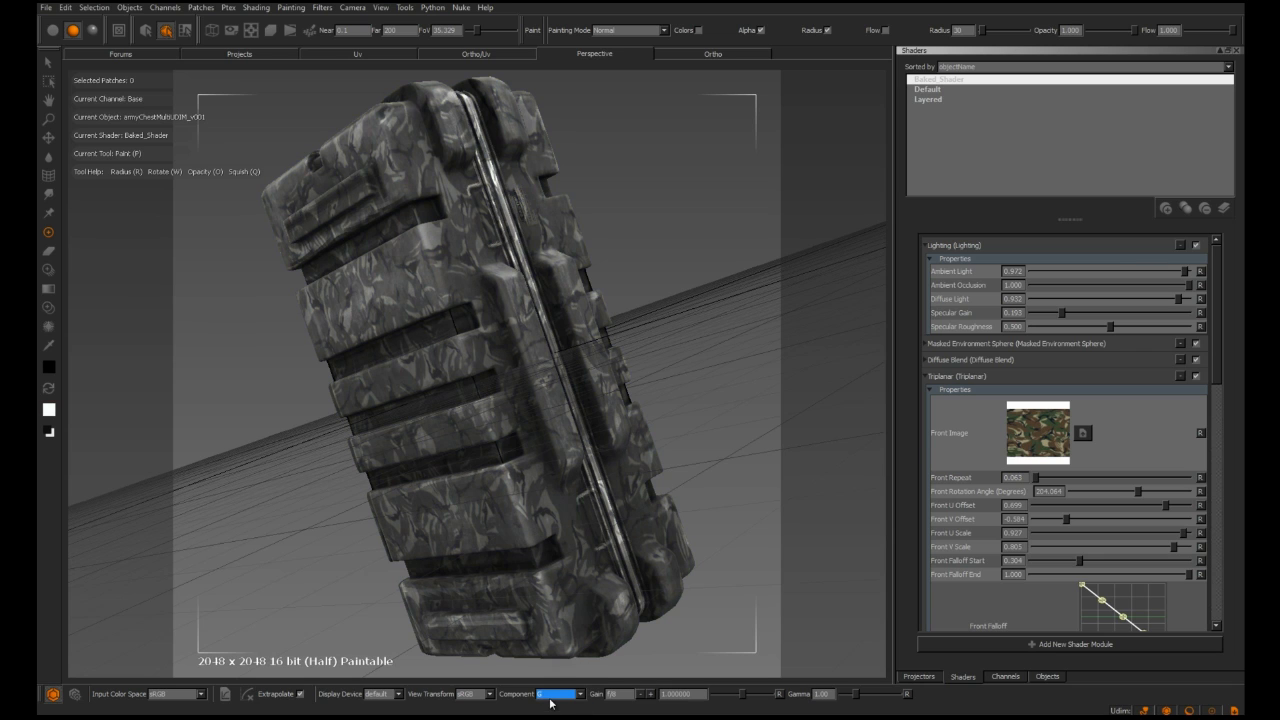
left_click(548, 695)
left_click(547, 707)
left_click(548, 697)
left_click(549, 708)
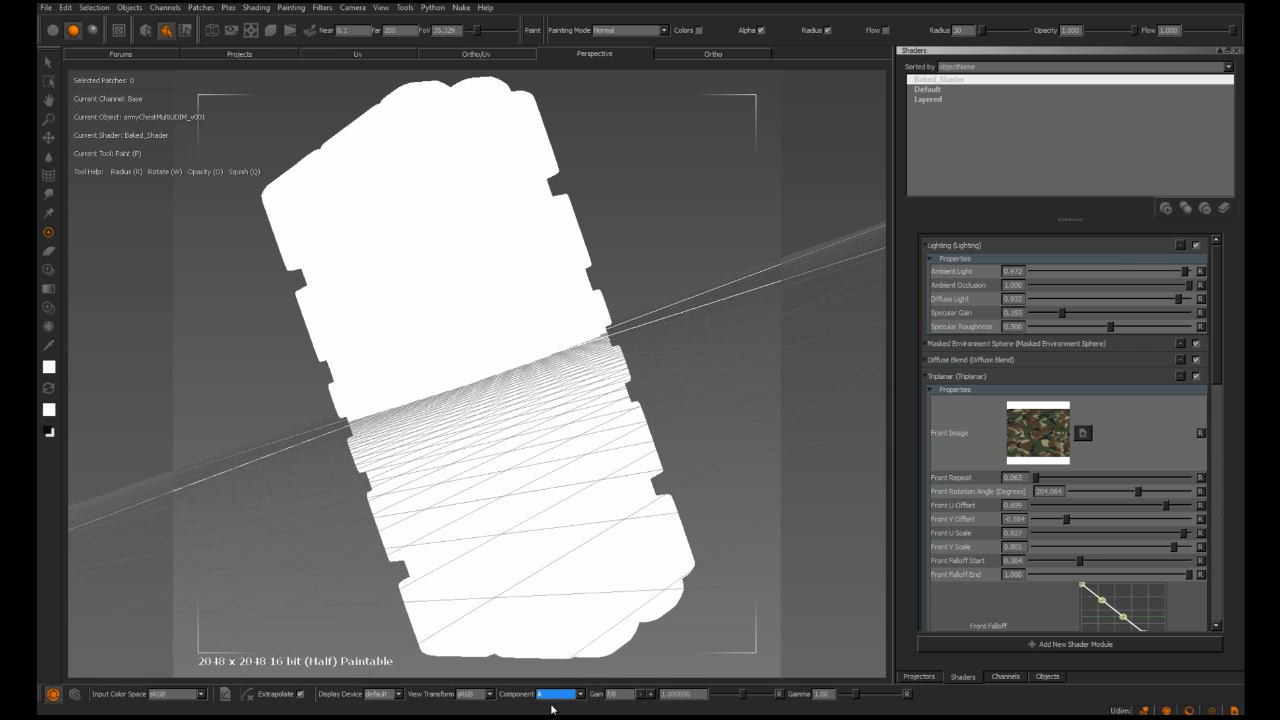
left_click(554, 694)
left_click(542, 633)
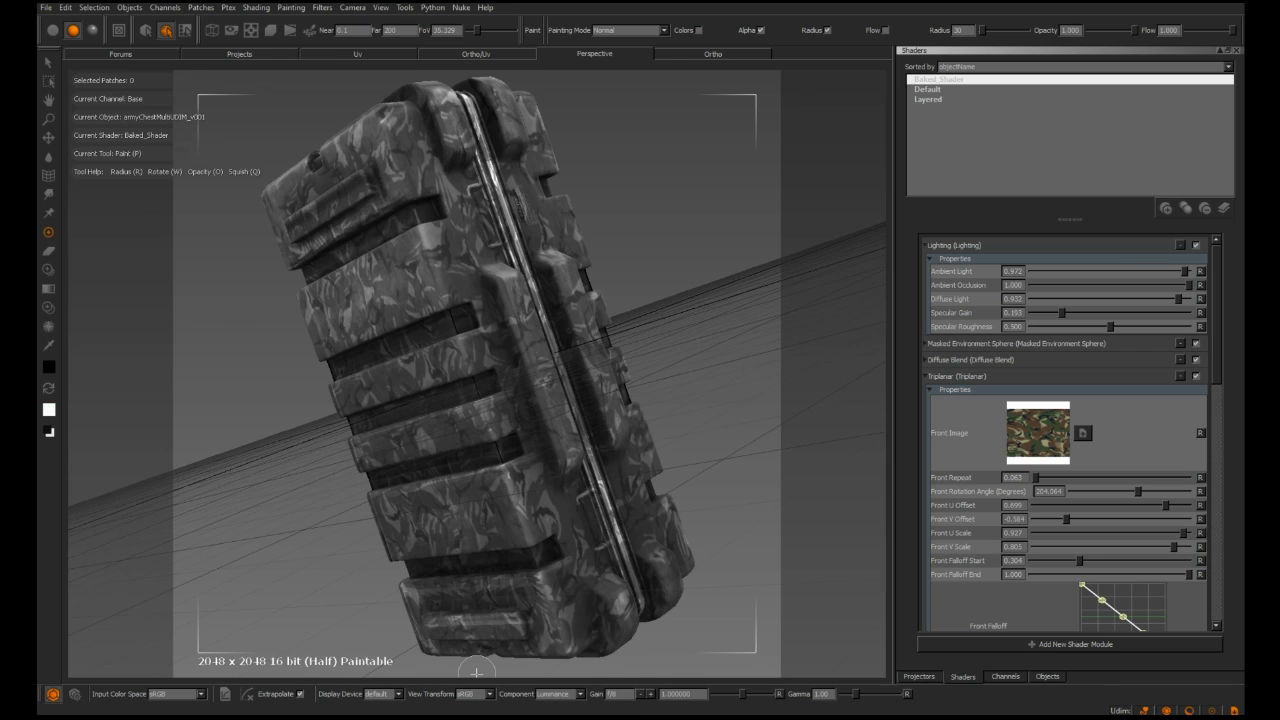
Step: Set the displayed component back to RGB and lower the viewing gain
left_click(578, 695)
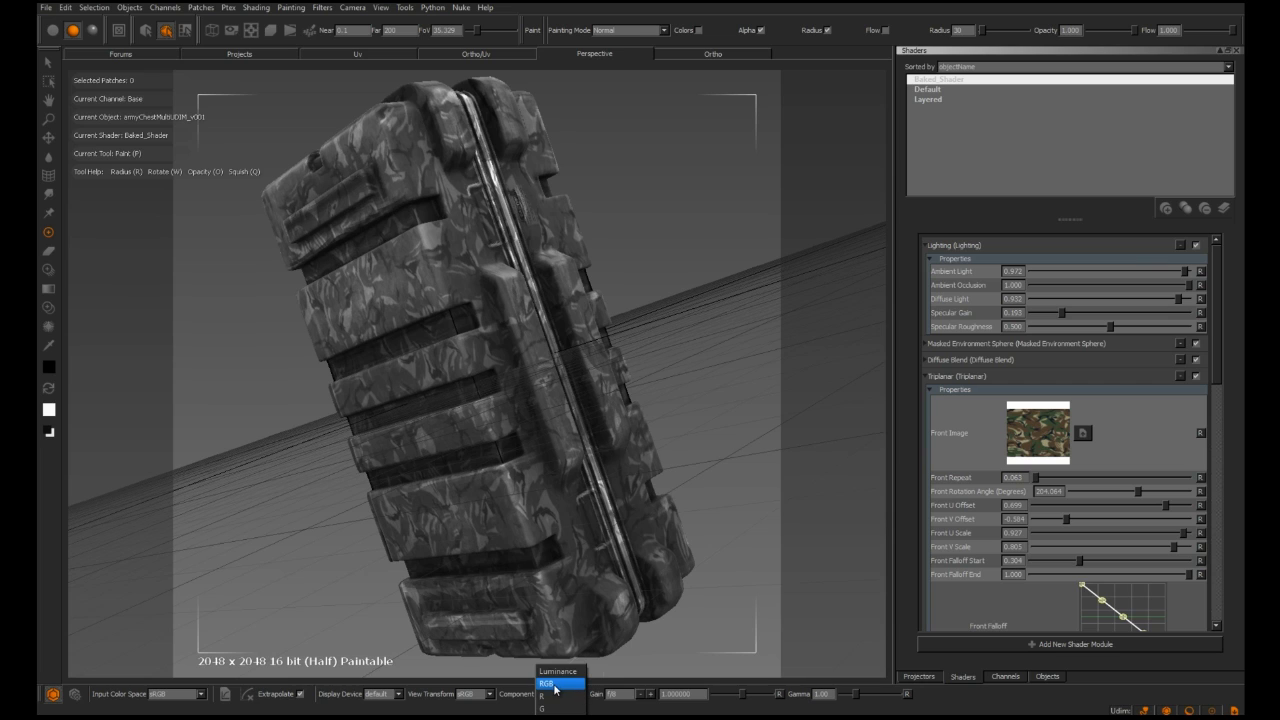
left_click(554, 685)
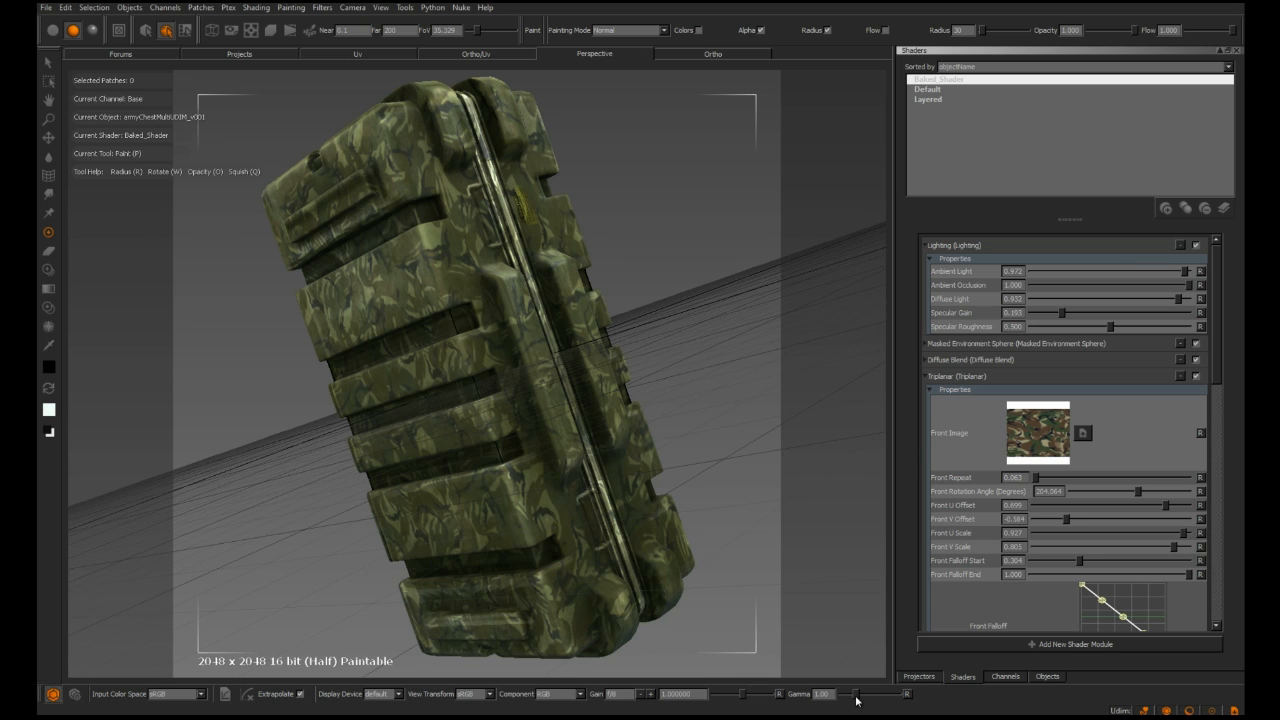
mouse_move(745, 695)
left_mouse_down()
mouse_move(760, 695)
mouse_move(726, 695)
left_mouse_up()
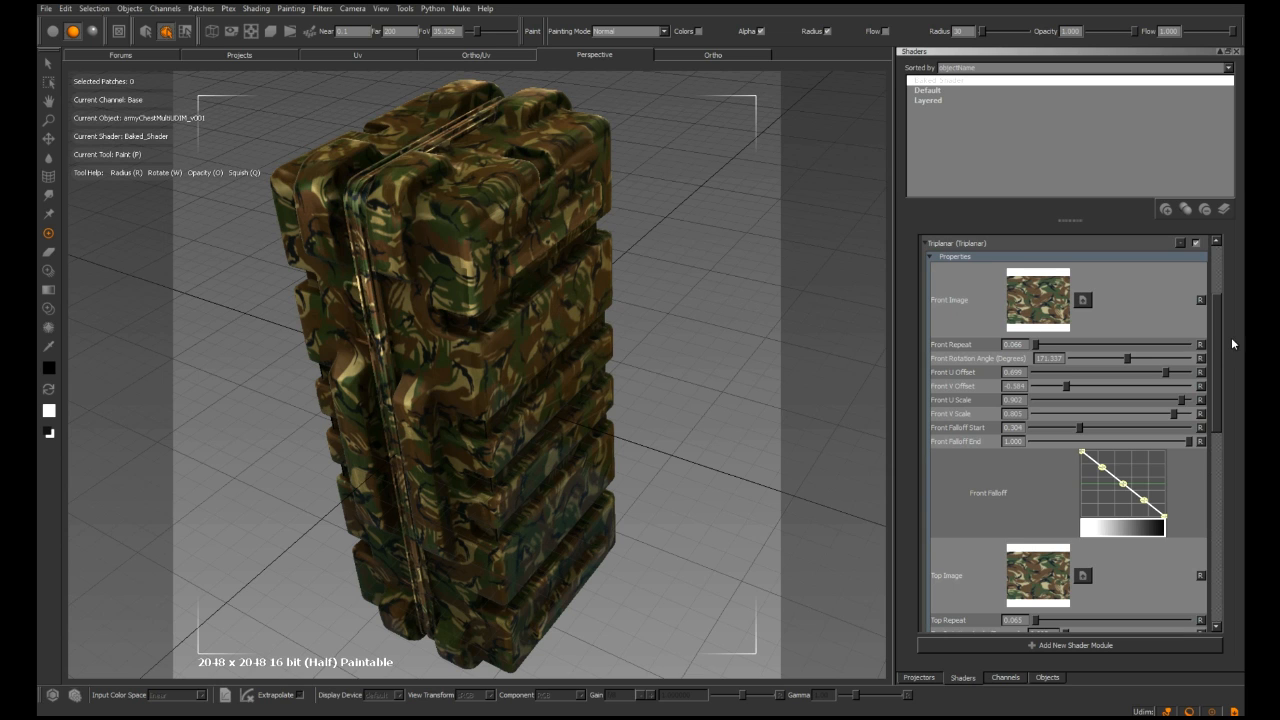
Step: Adjust the Triplanar front image on the case to repeat 0.063, rotation angle 204.064 and U scale 0.927
mouse_move(1216, 345)
left_mouse_down()
mouse_move(1224, 545)
mouse_move(1220, 321)
mouse_move(1214, 456)
mouse_move(1208, 335)
mouse_move(1206, 348)
left_mouse_up()
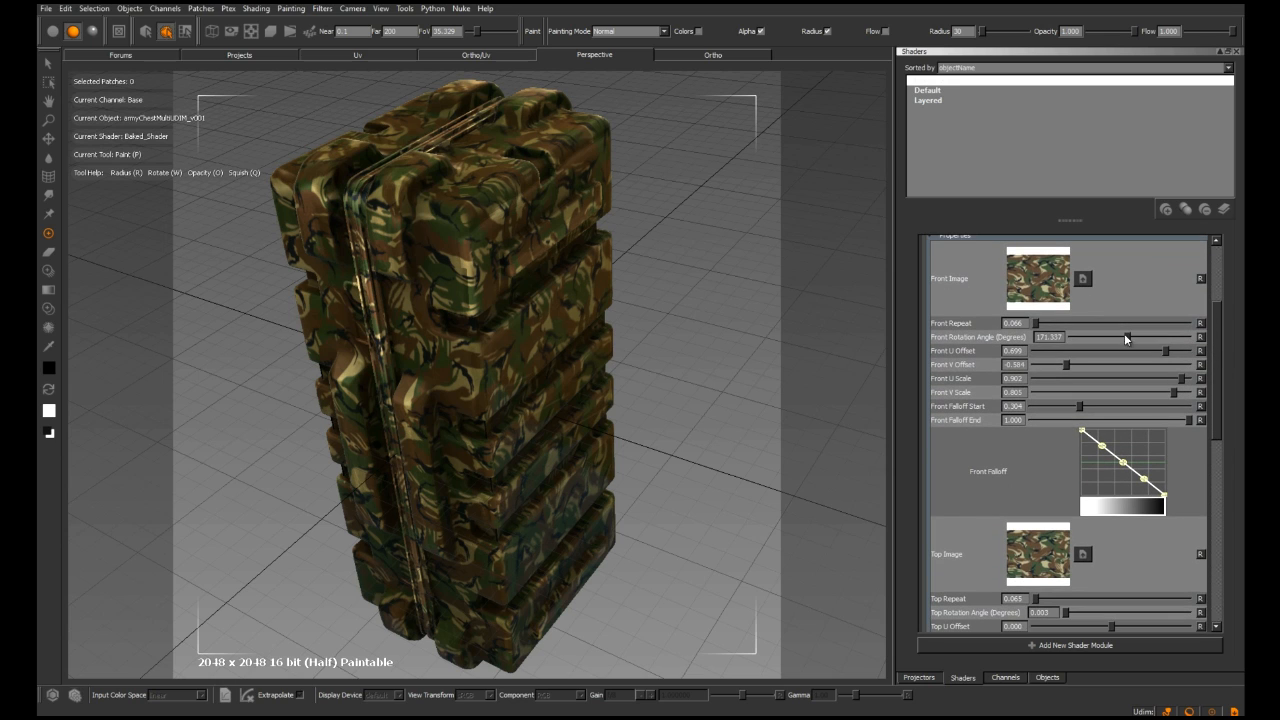
scroll(1056, 323, "down", 3)
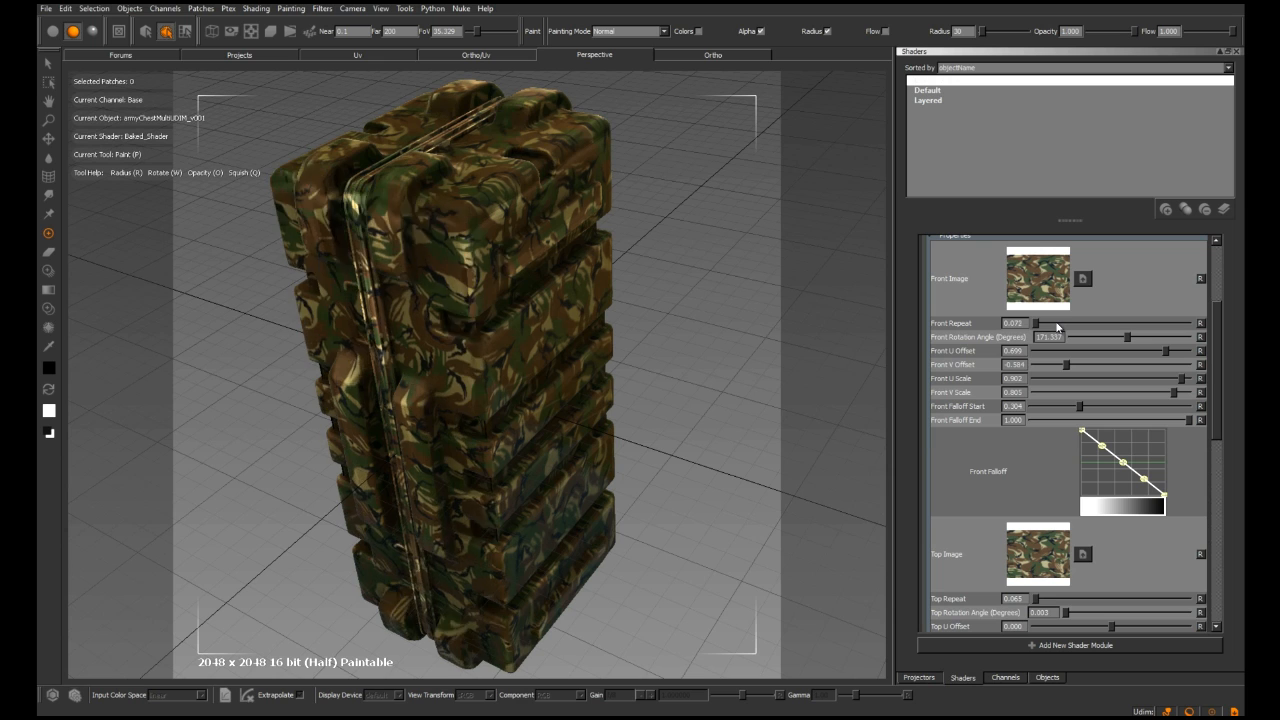
left_click_drag(1128, 337, 1183, 381)
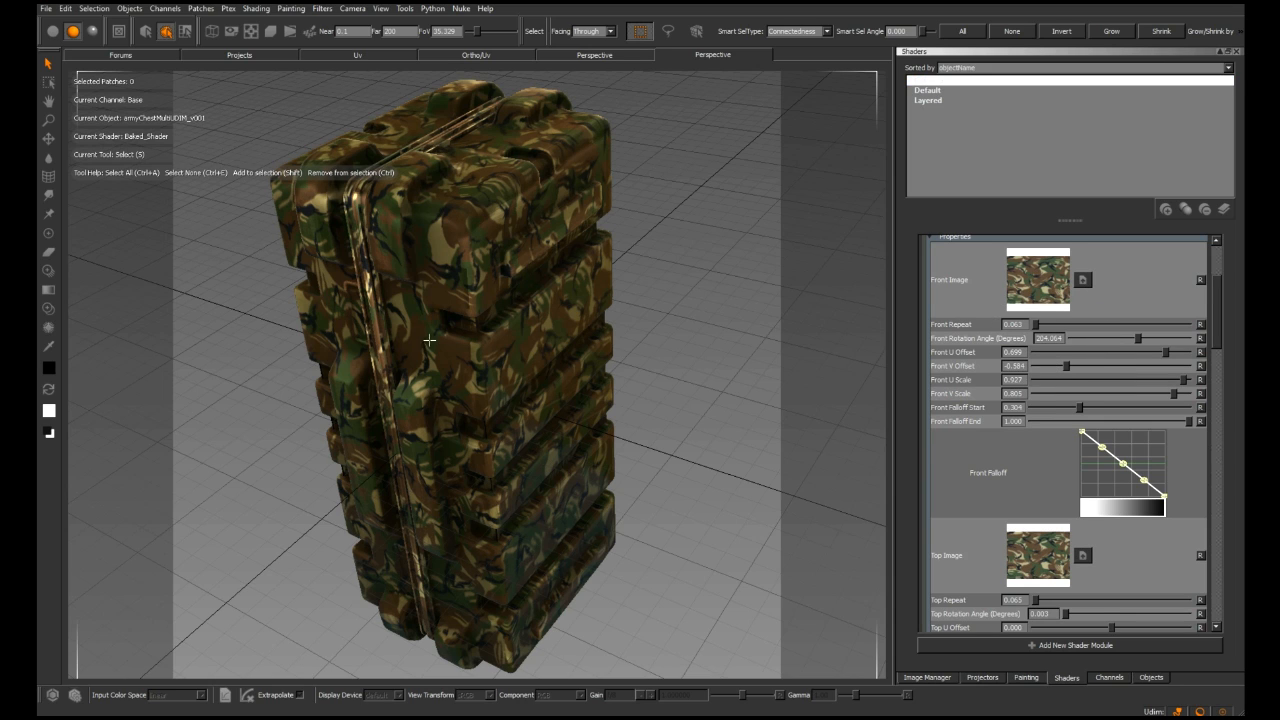
Step: Assign the camo_cloth image as both the top image and the side image of the Triplanar module
key("i")
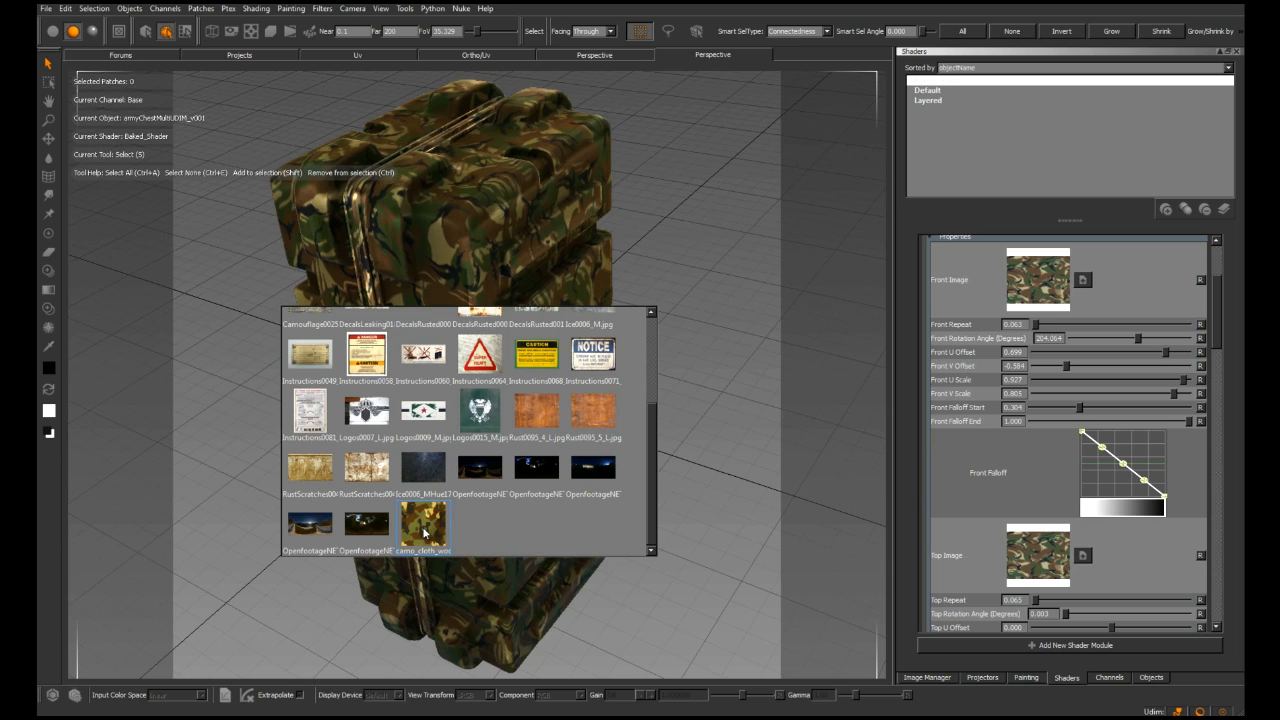
left_click_drag(421, 533, 1042, 556)
left_click_drag(1217, 330, 1217, 380)
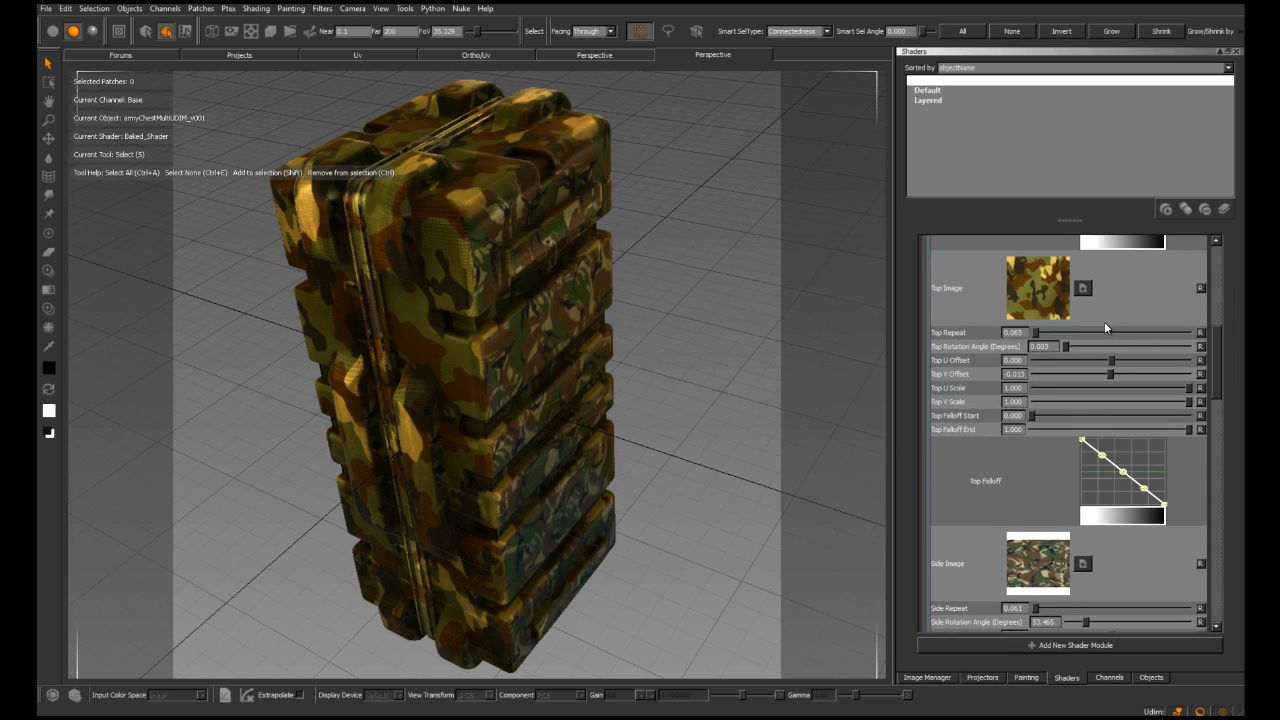
left_click_drag(1066, 310, 1040, 567)
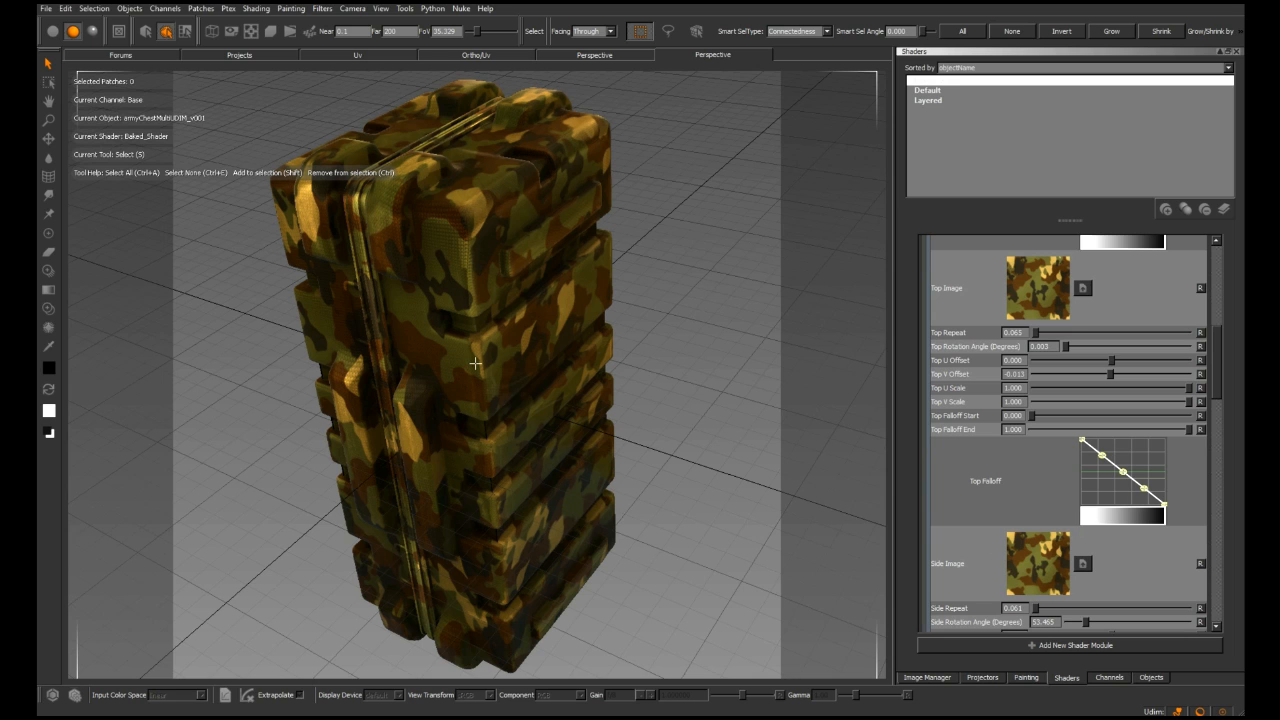
Step: Examine the Triplanar blend settings and browse the module types available for adding to the shader
left_click_drag(1213, 378, 1216, 452)
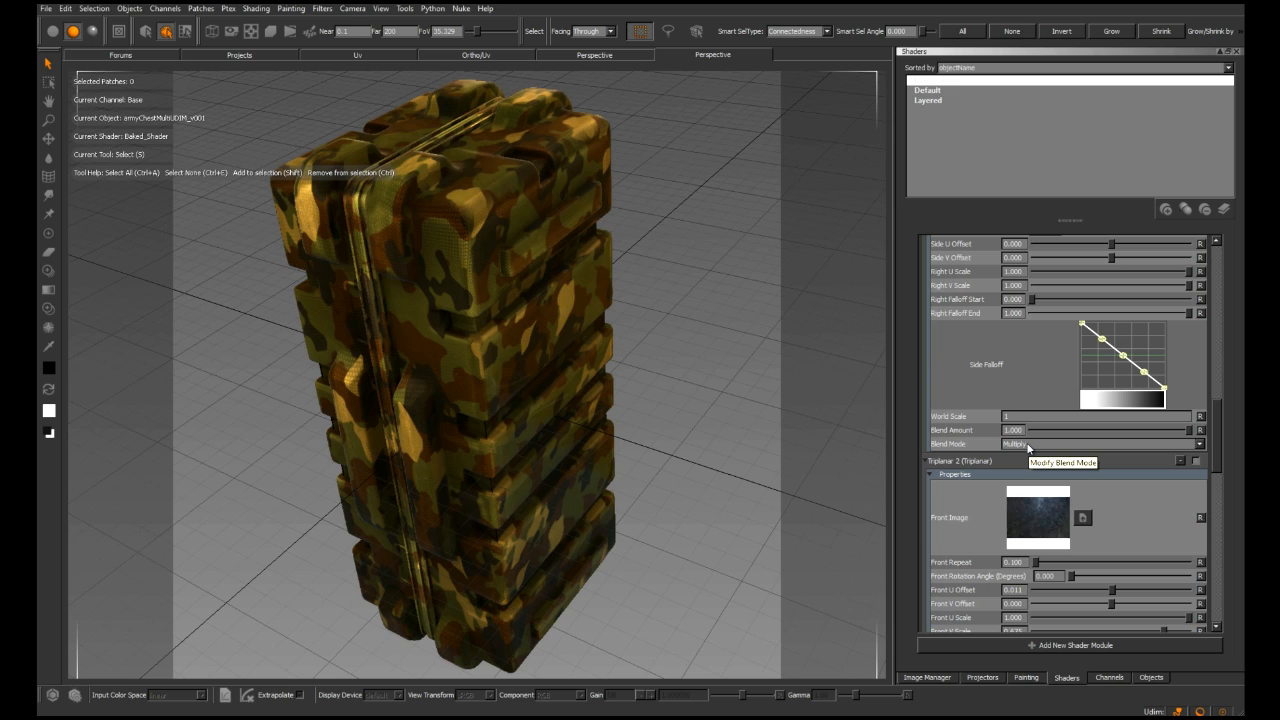
left_click(1064, 646)
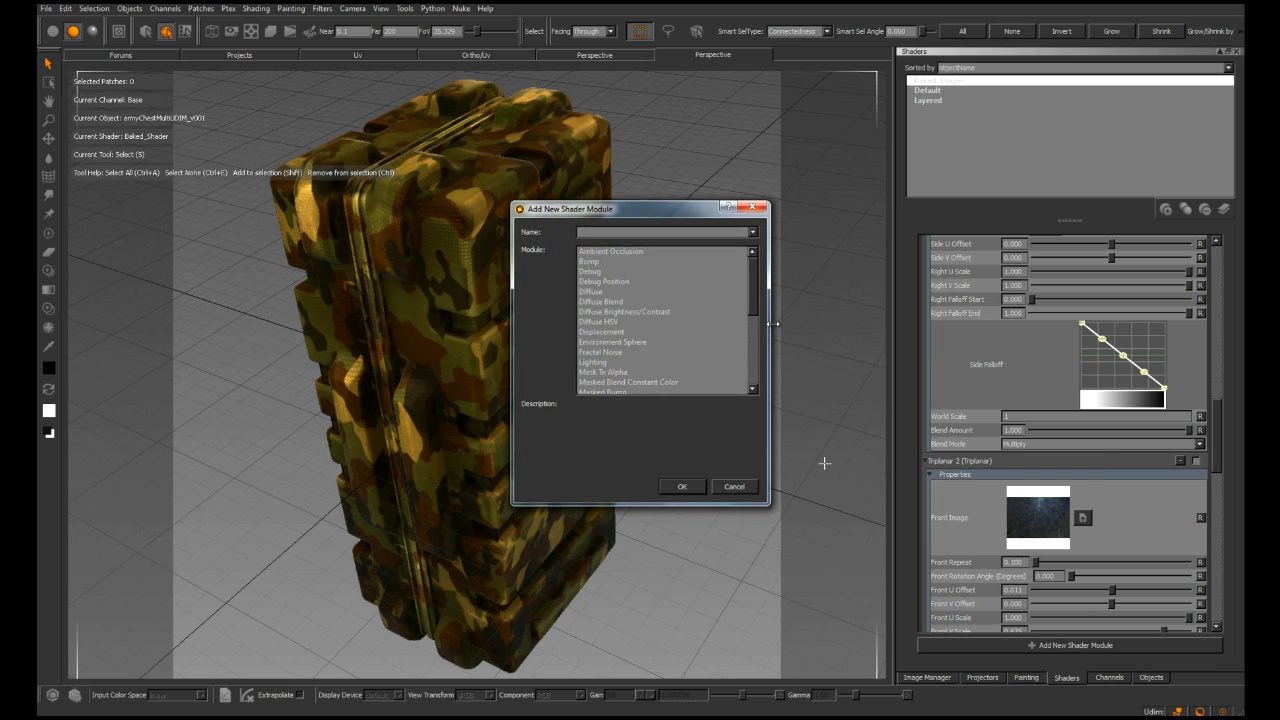
left_click_drag(753, 302, 752, 358)
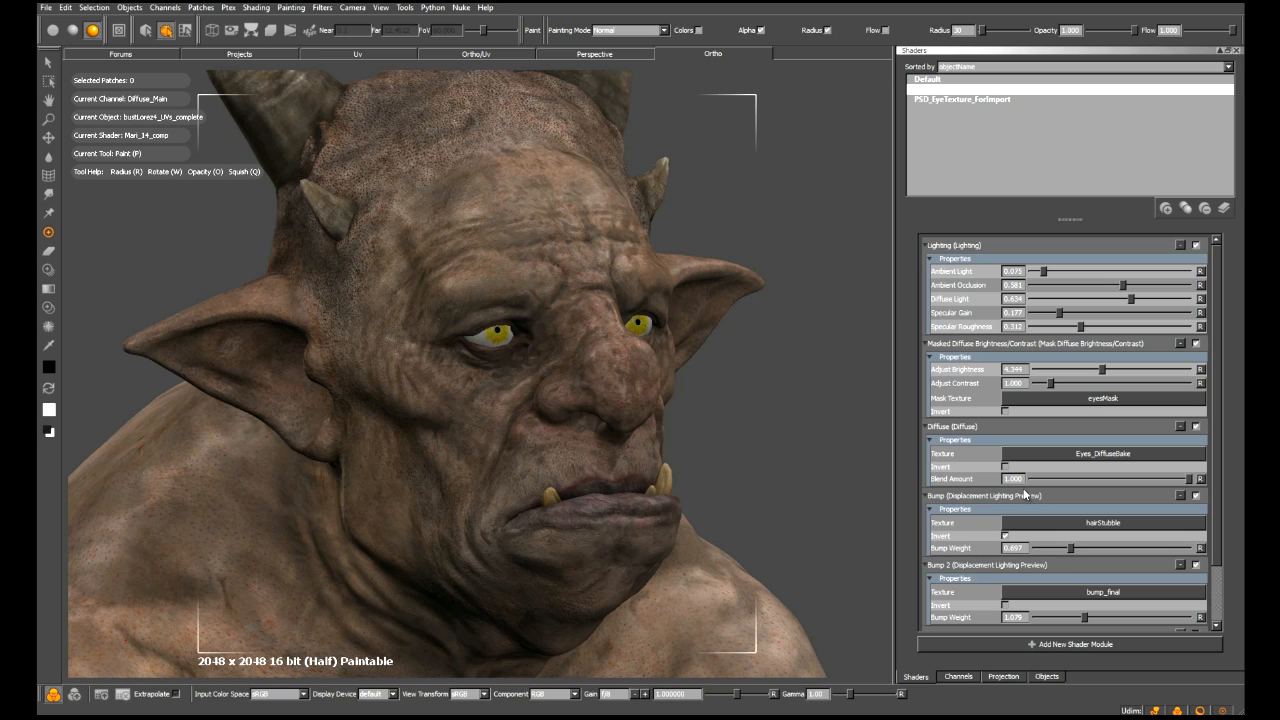
left_click(323, 8)
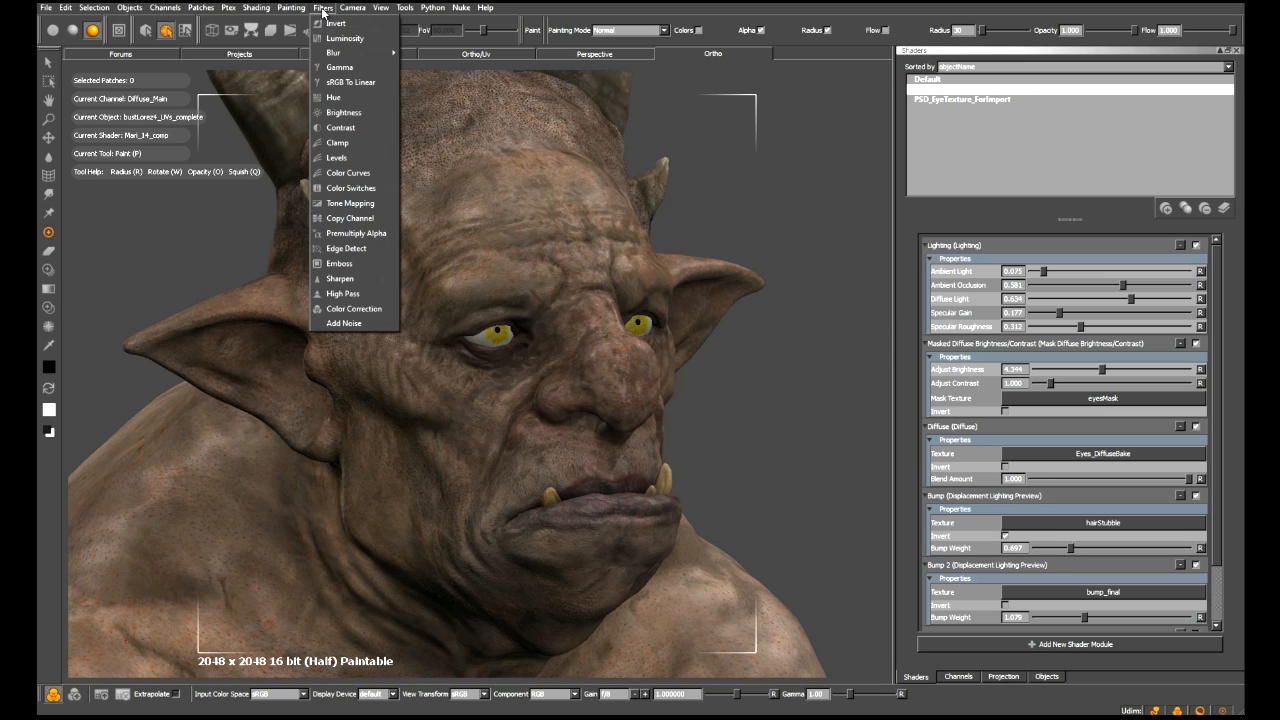
left_click(324, 9)
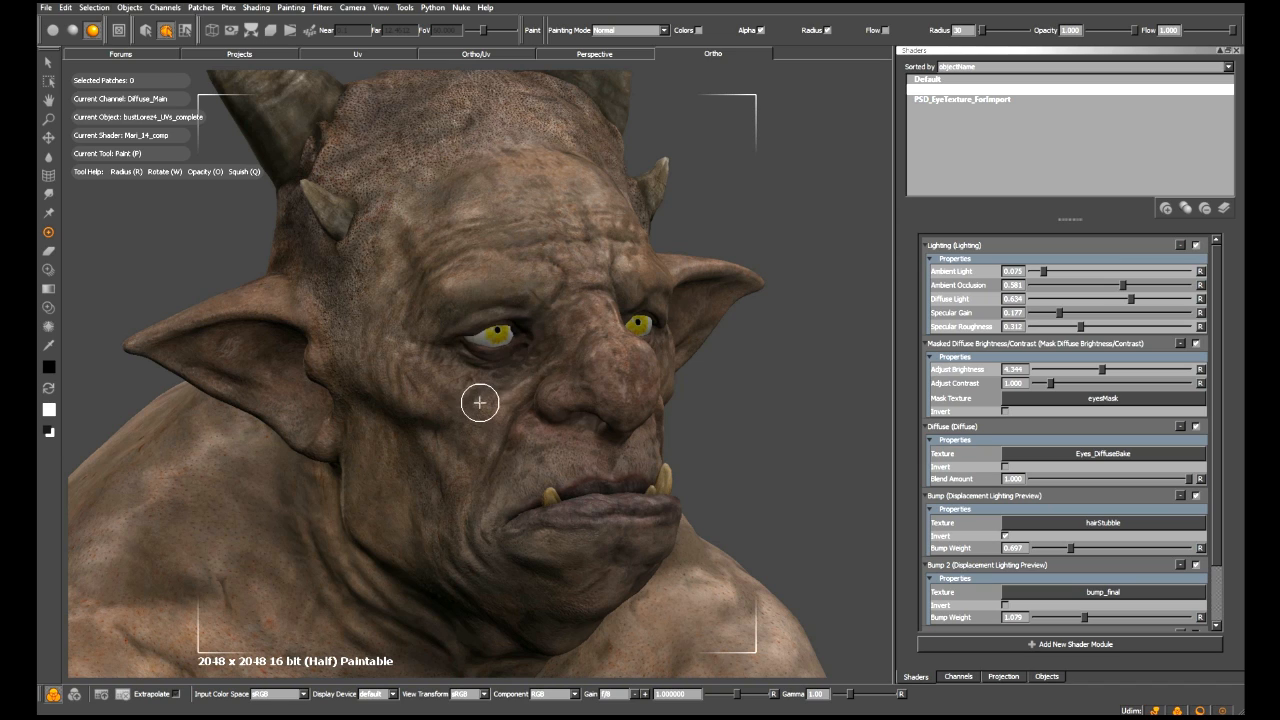
Step: Display the Lips_Mask channel with the Default shader to inspect the mask around the creature's mouth
key("h")
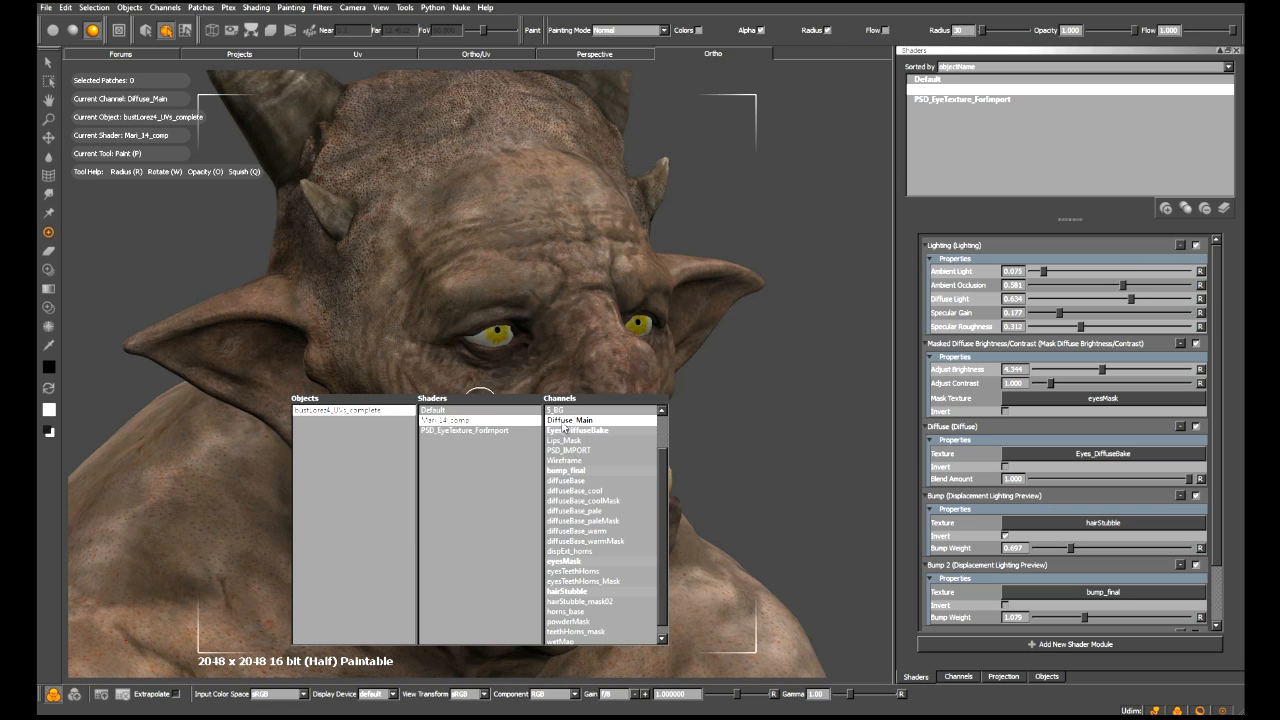
left_click(534, 413)
left_click(566, 440)
left_click_drag(510, 515, 675, 500)
left_click_drag(575, 505, 552, 495)
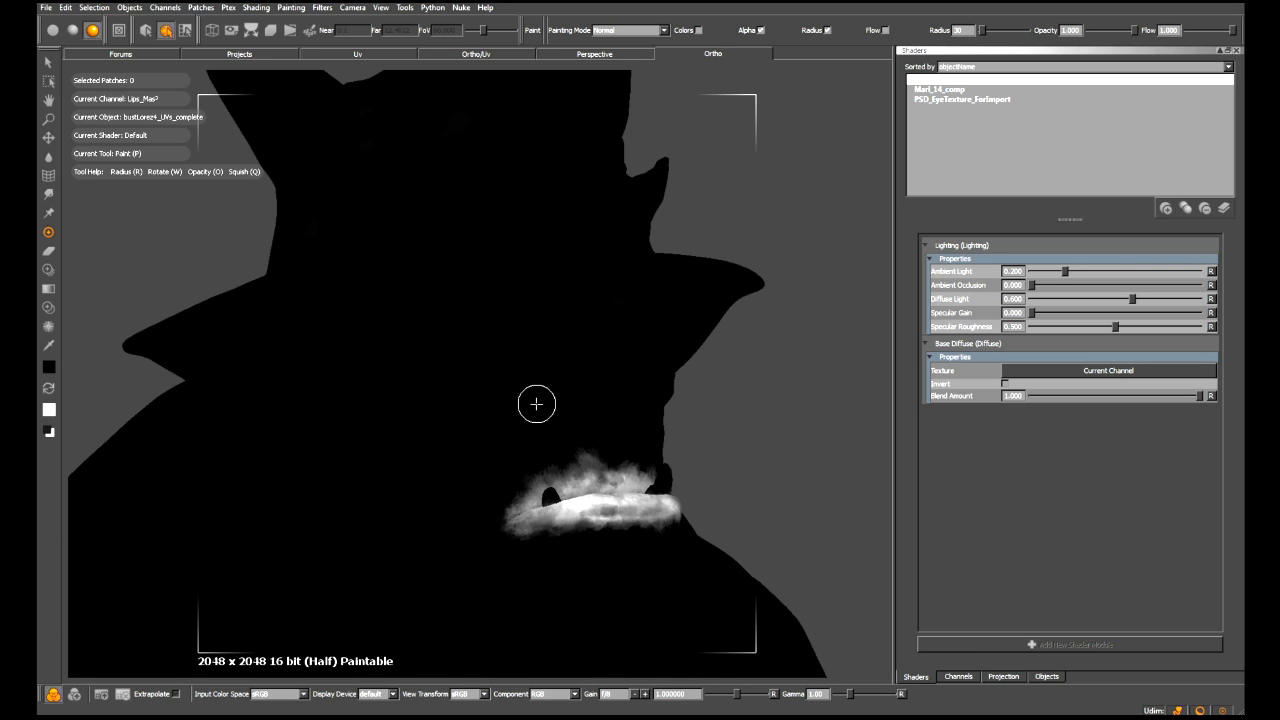
Step: Switch the creature back to the Mari_14_comp shader and the Diffuse_Main channel
key("c")
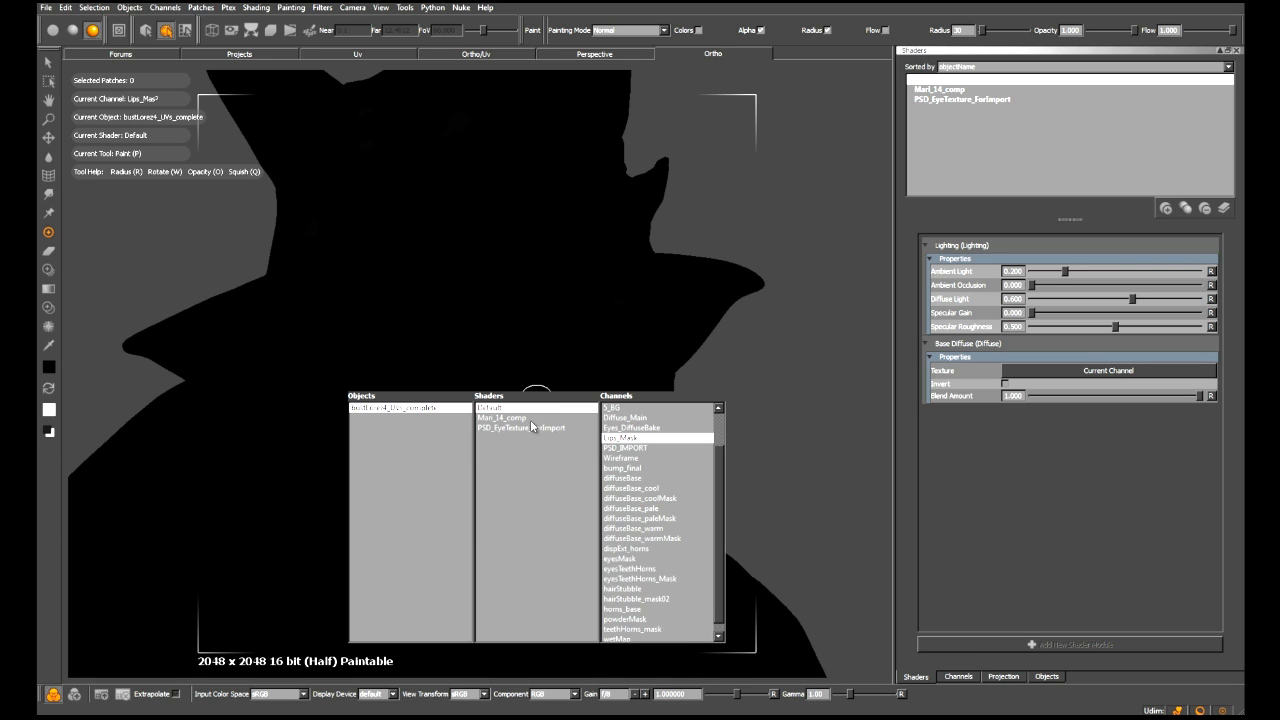
left_click(506, 419)
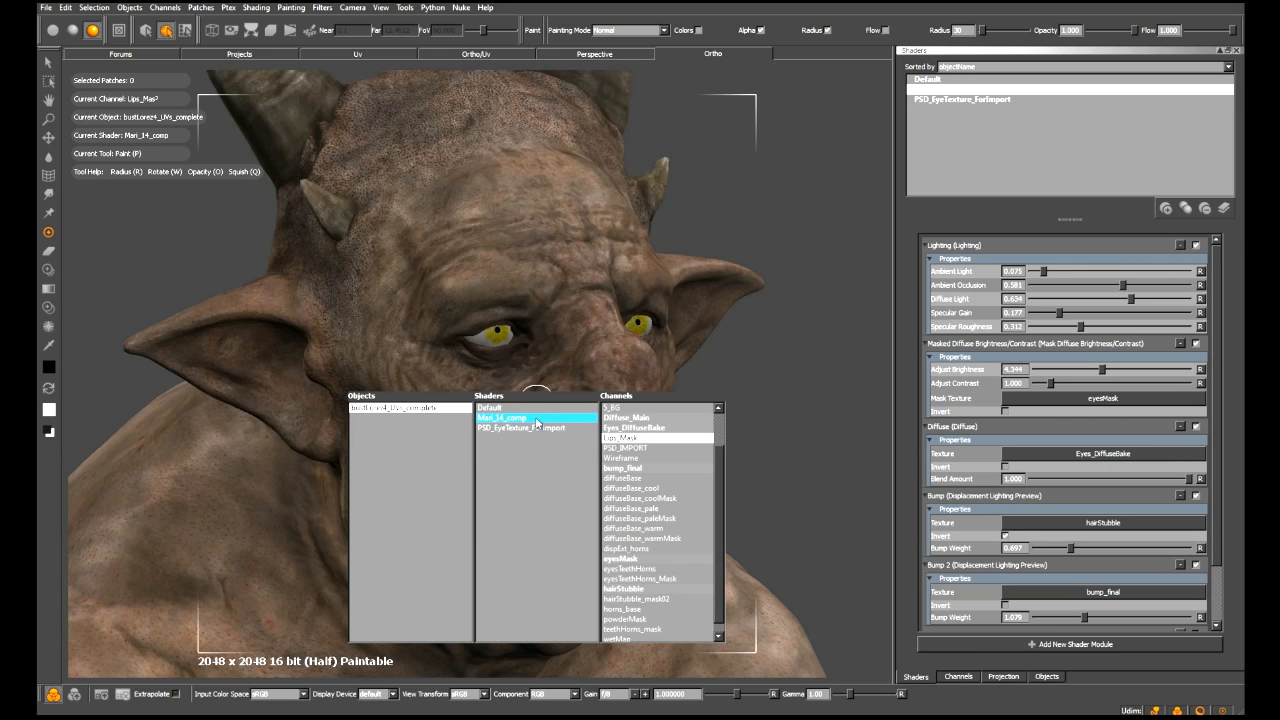
left_click(628, 418)
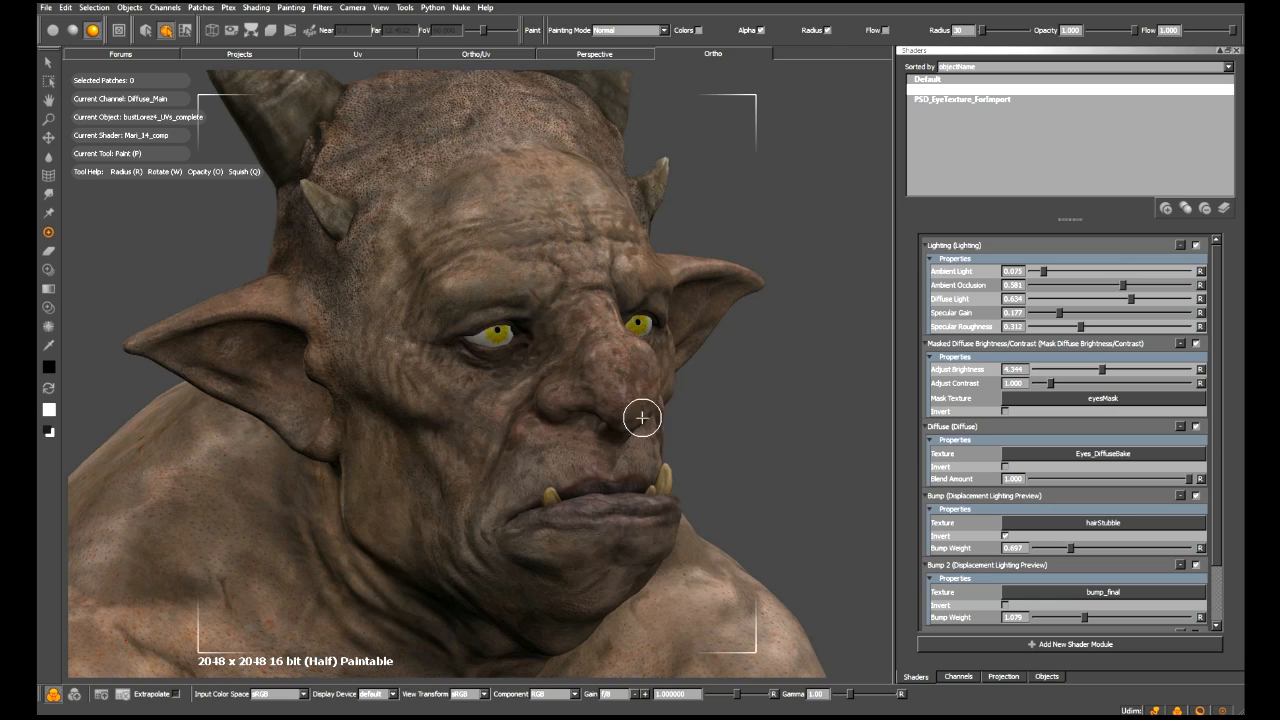
Step: Open the Hue filter for the current channel, mask it with Lips_Mask, and adjust its hue settings
left_click(316, 8)
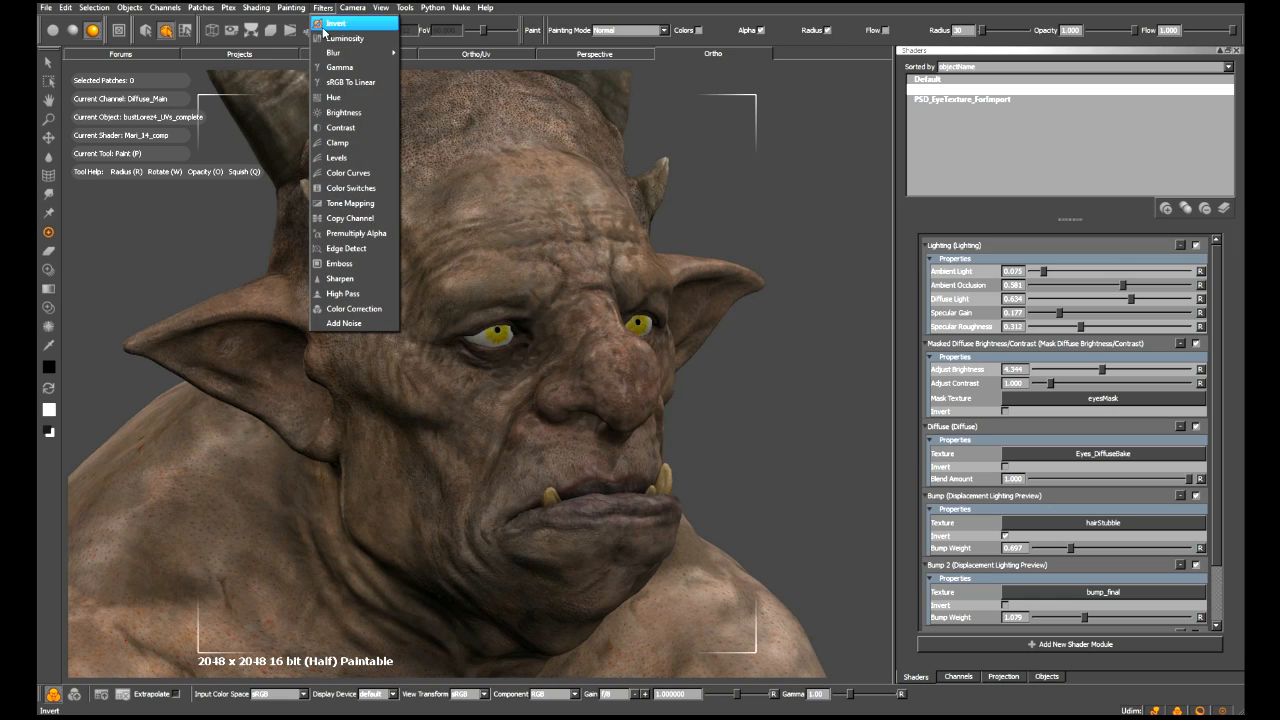
left_click(339, 97)
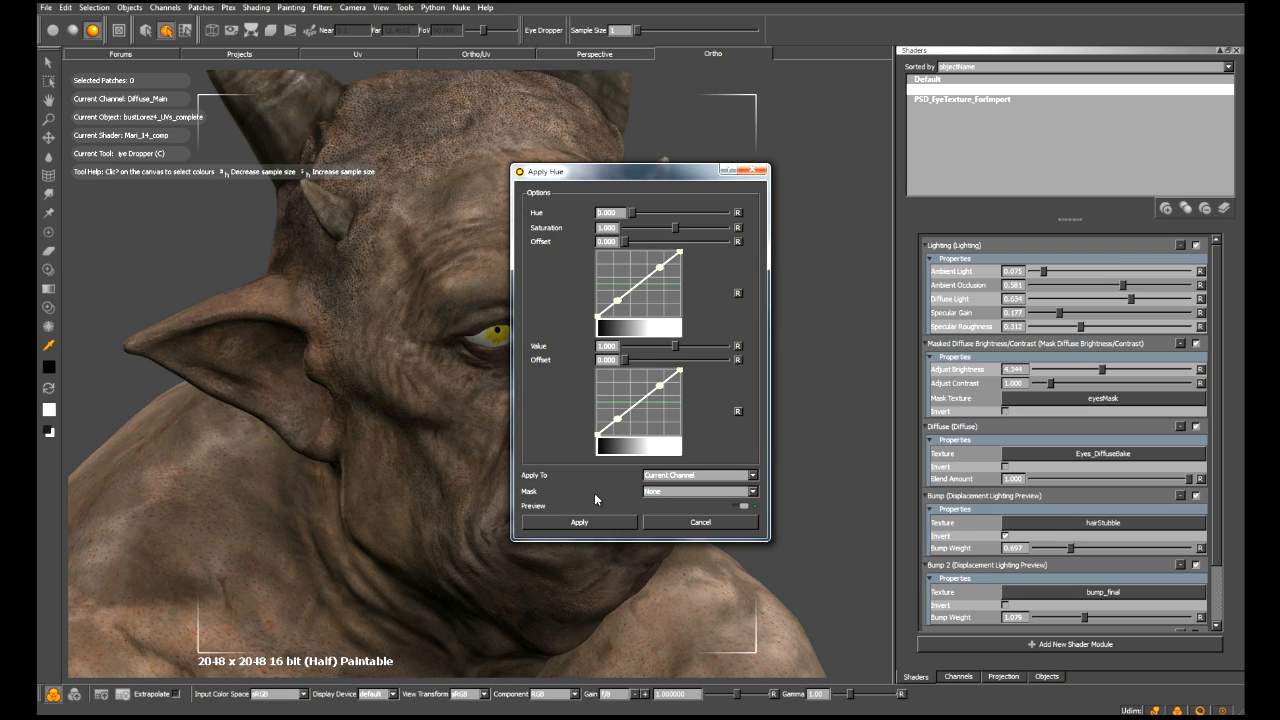
left_click_drag(594, 180, 798, 183)
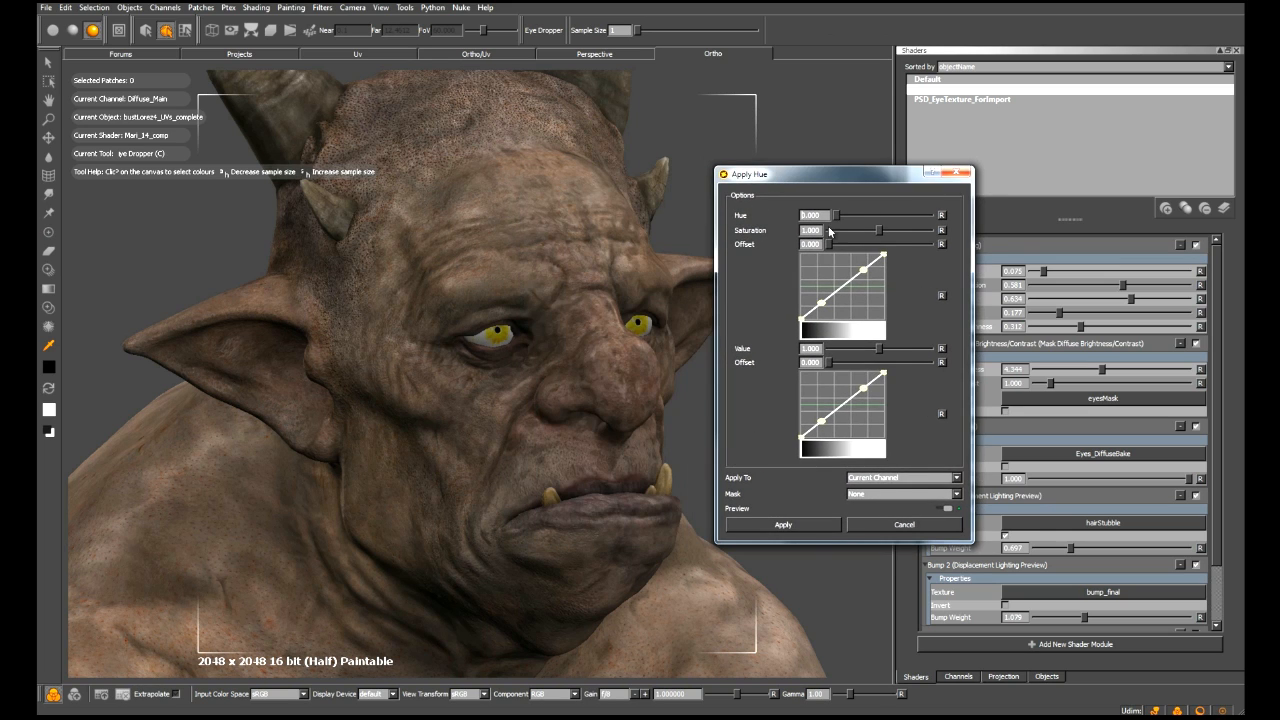
left_click(880, 494)
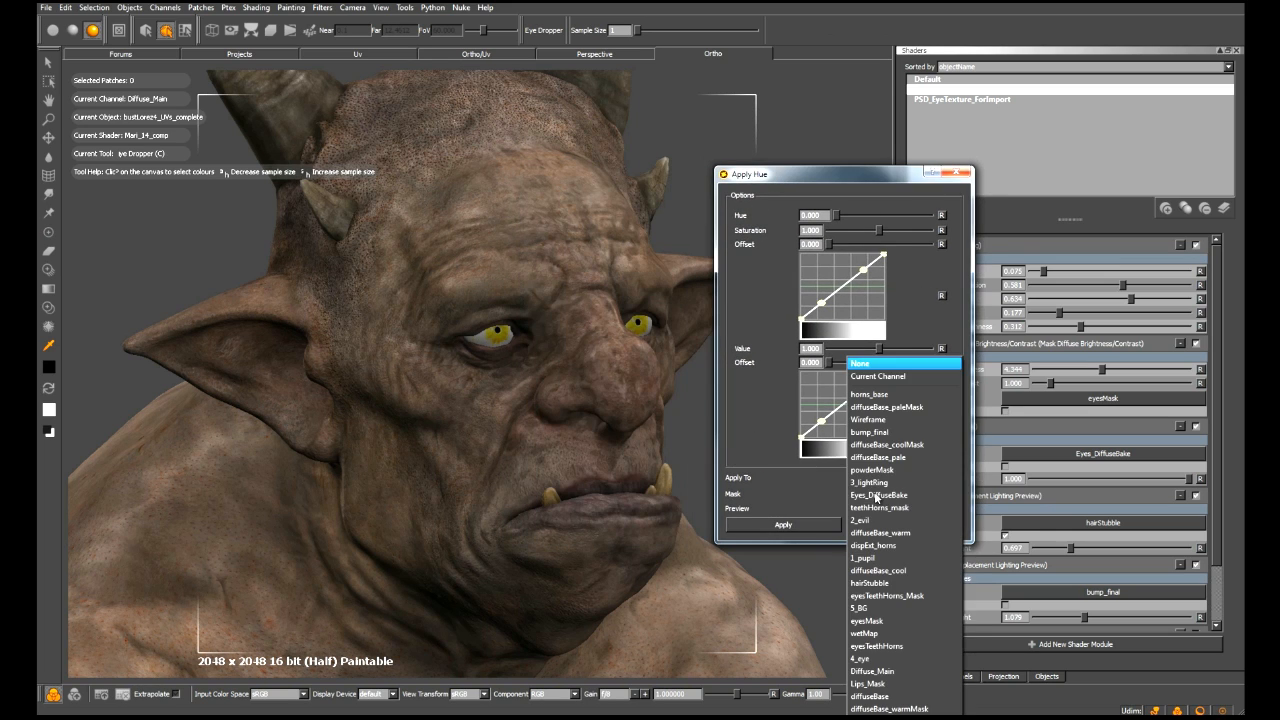
left_click(896, 688)
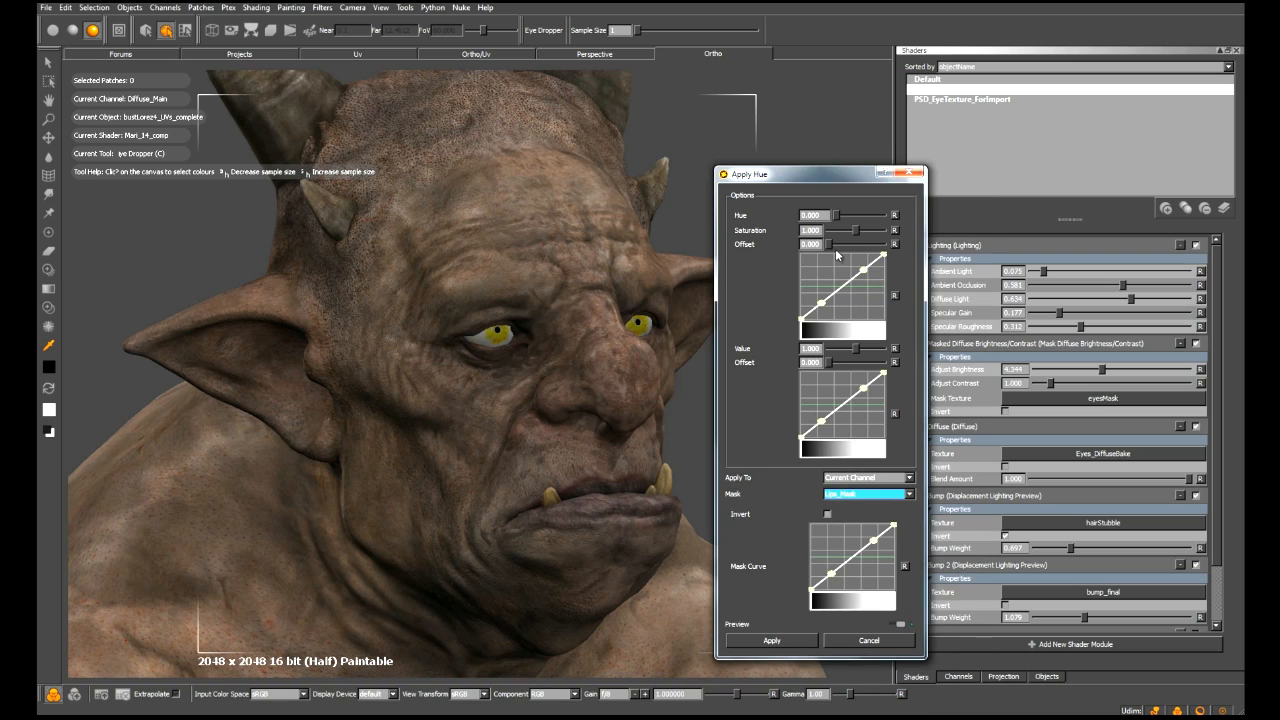
left_click_drag(833, 246, 856, 221)
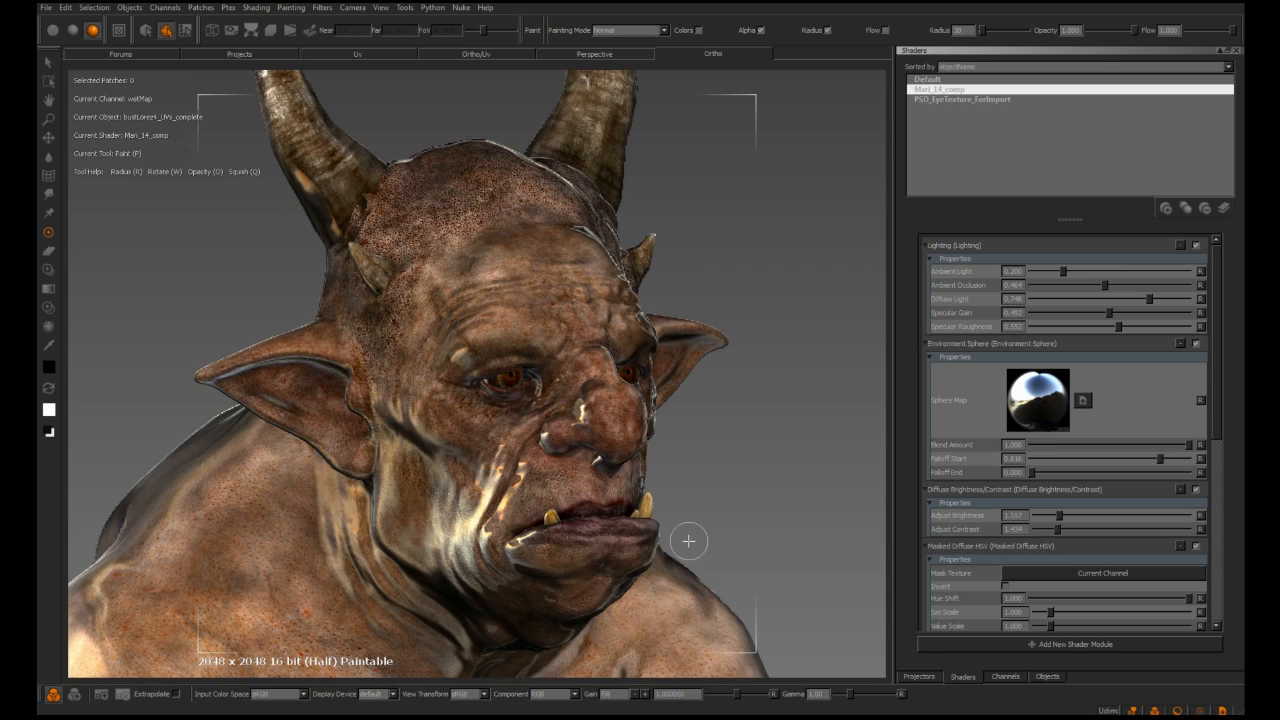
Step: Display the wetMap channel with the Default shader to examine the wetness mask on the creature's face
middle_click_drag(689, 541, 694, 534)
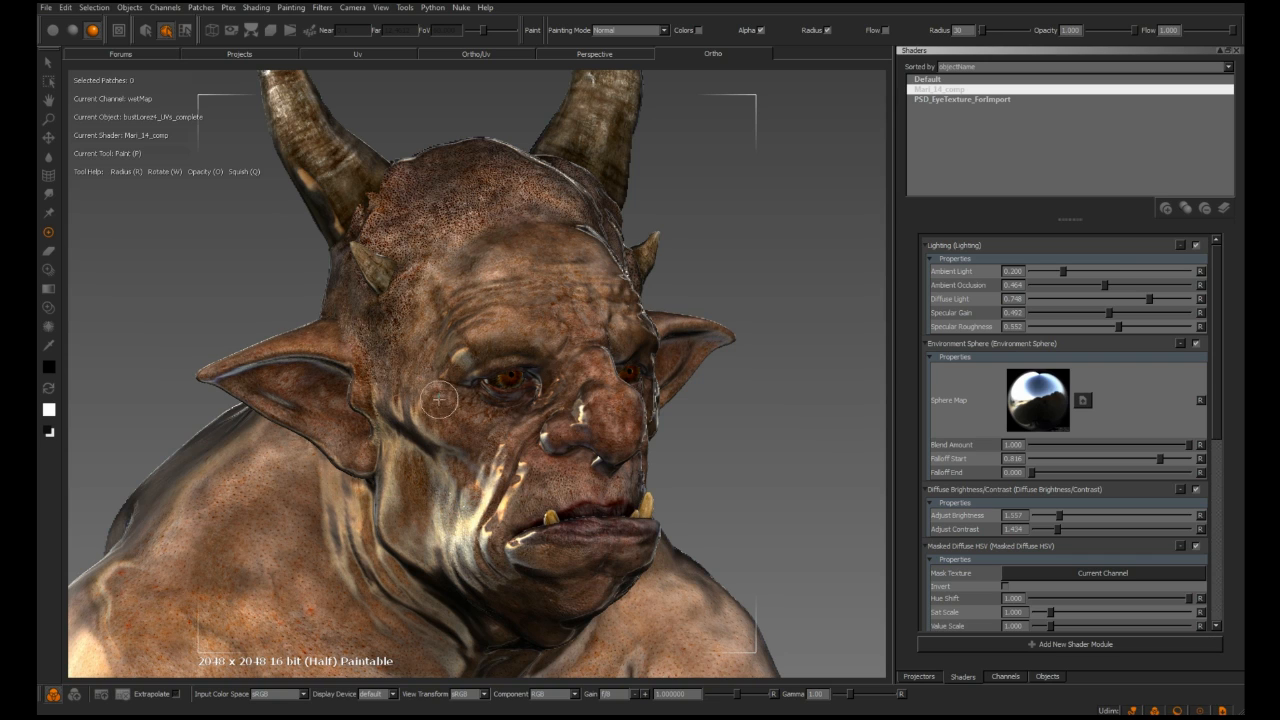
key("y")
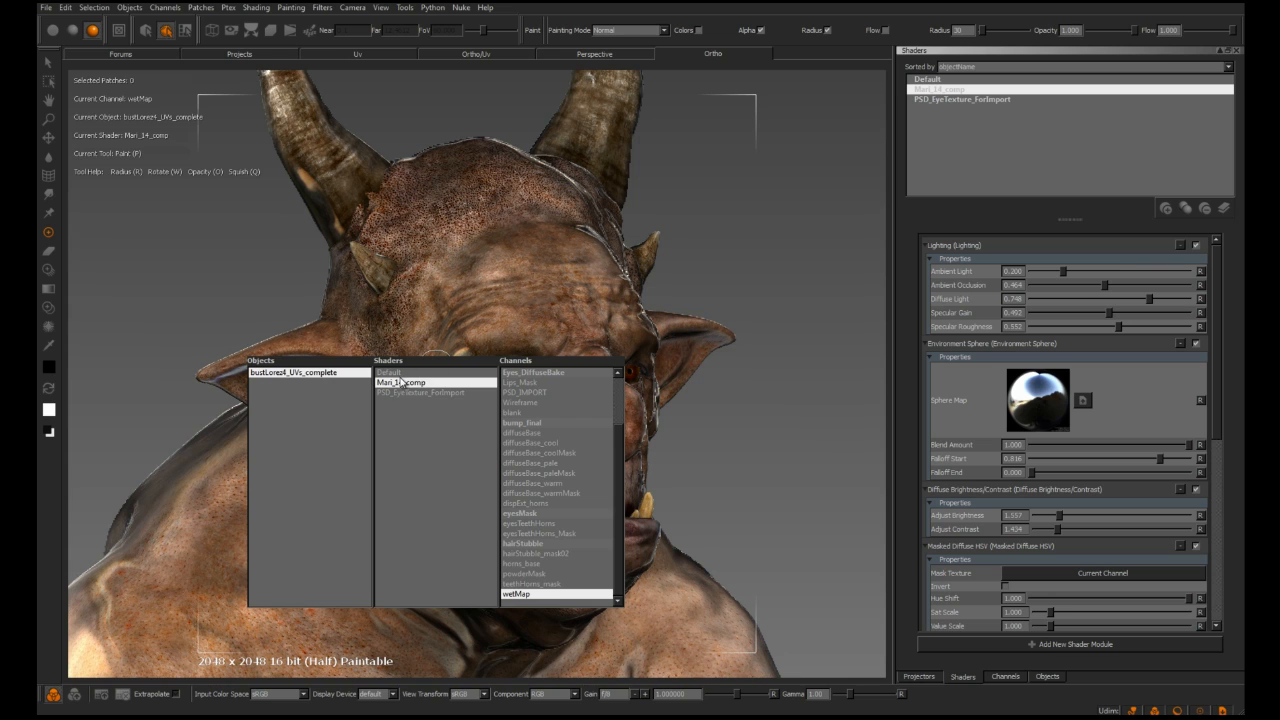
left_click(399, 373)
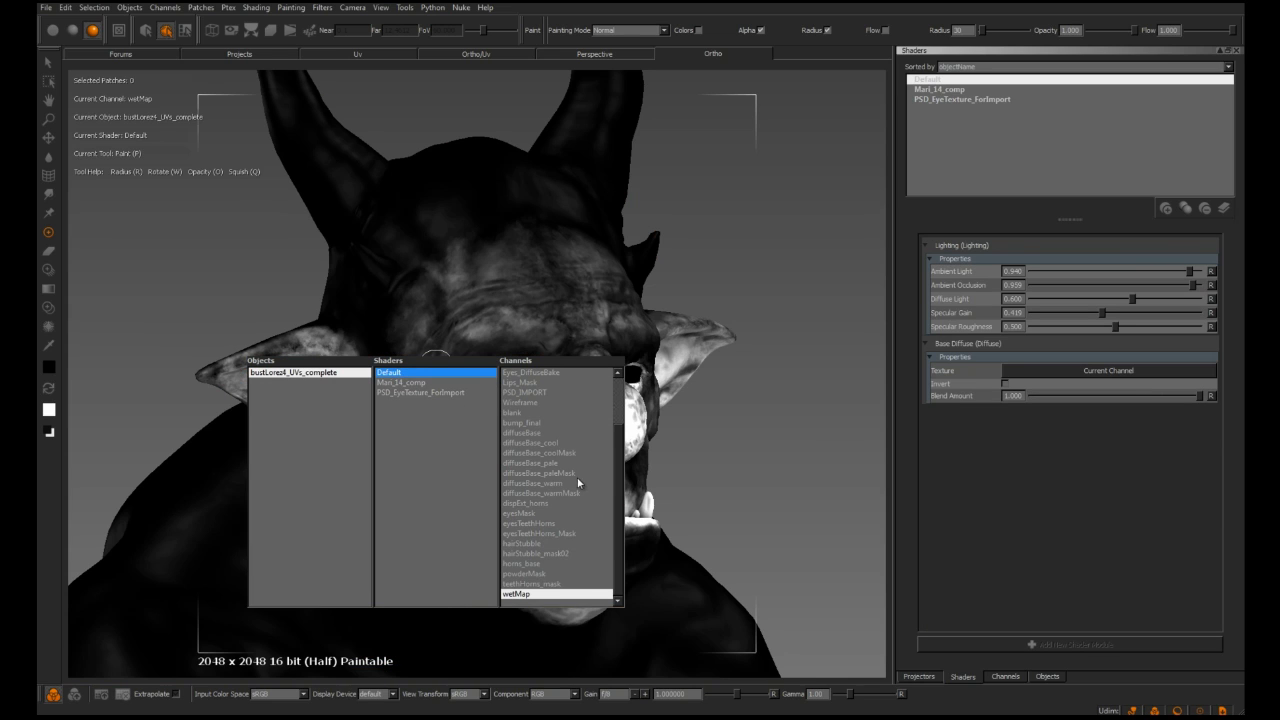
left_click(519, 595)
key("Escape")
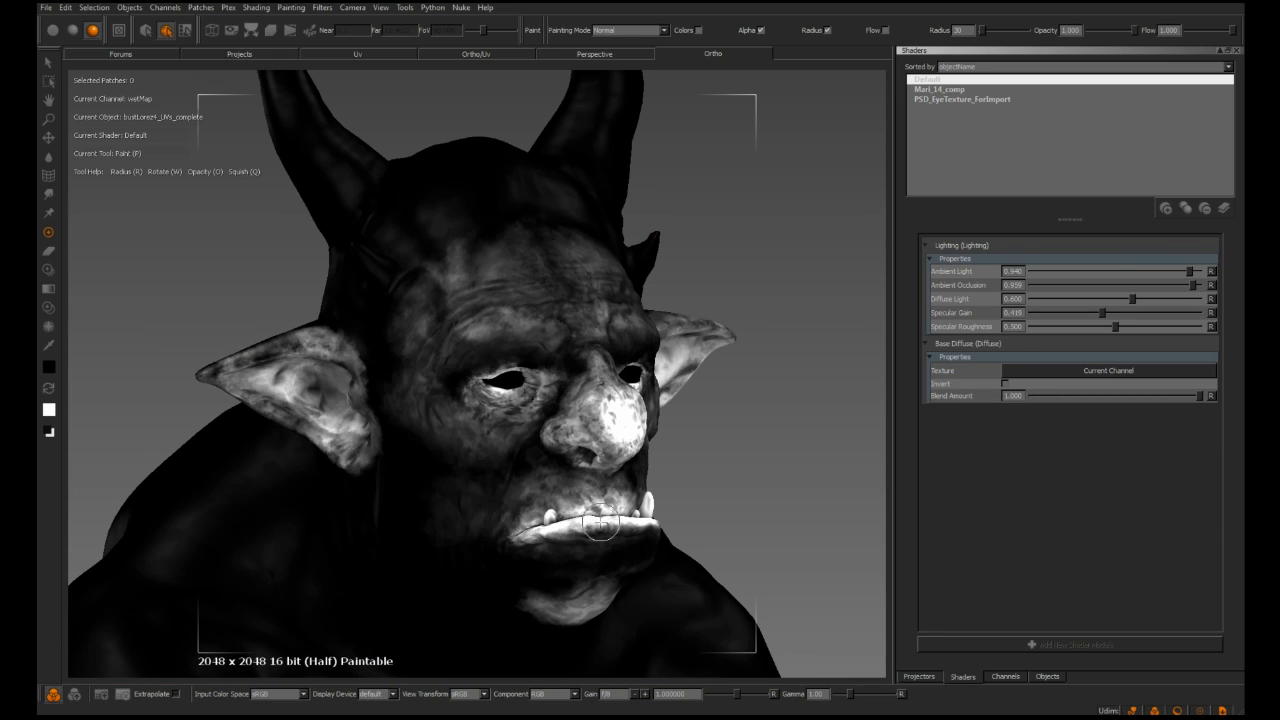
left_click_drag(645, 485, 600, 476, "alt")
mouse_move(600, 428)
left_mouse_down()
mouse_move(612, 434)
mouse_move(515, 424)
left_mouse_up()
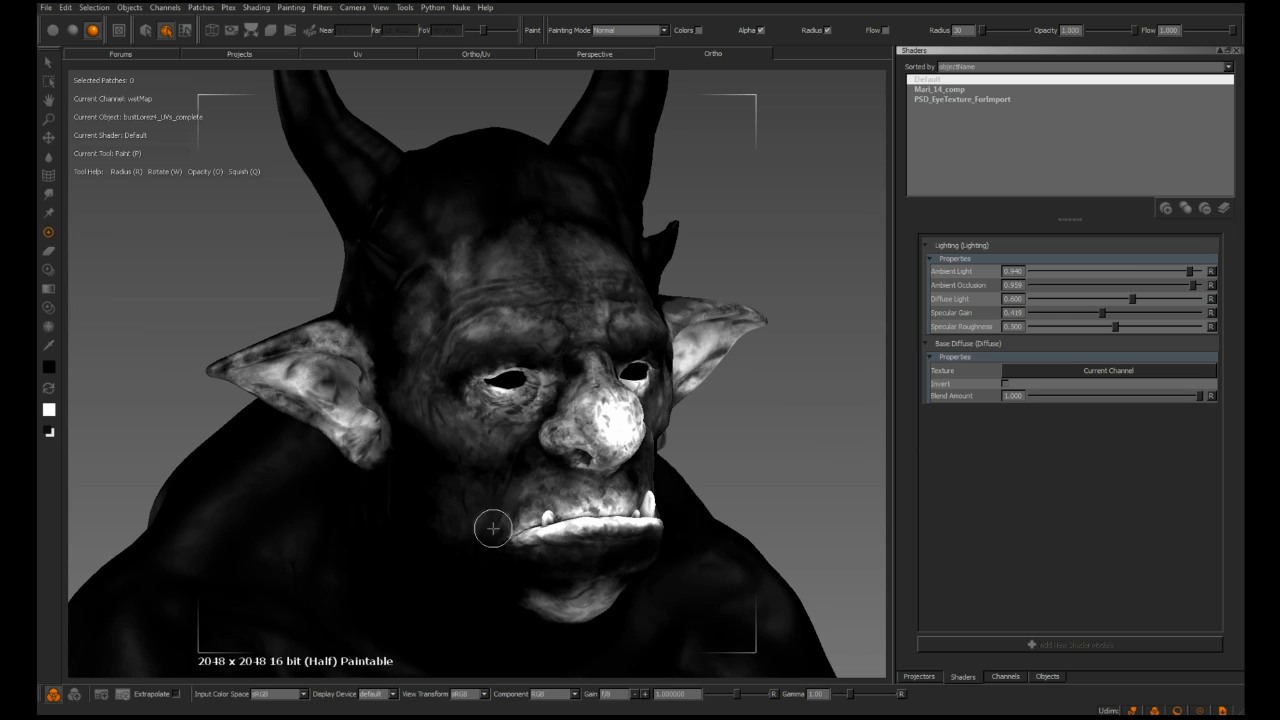
Step: Switch the creature back to the Mari_14_comp shader and disable its Environment Sphere module
key("u")
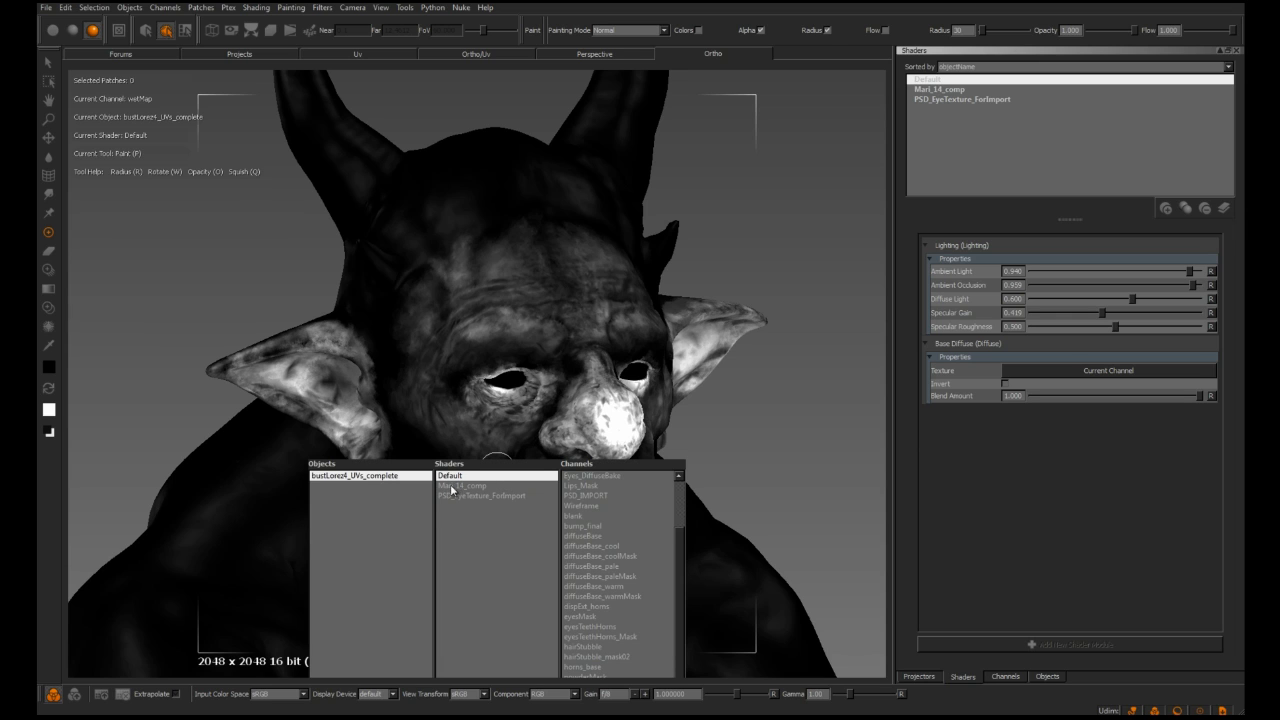
left_click(480, 487)
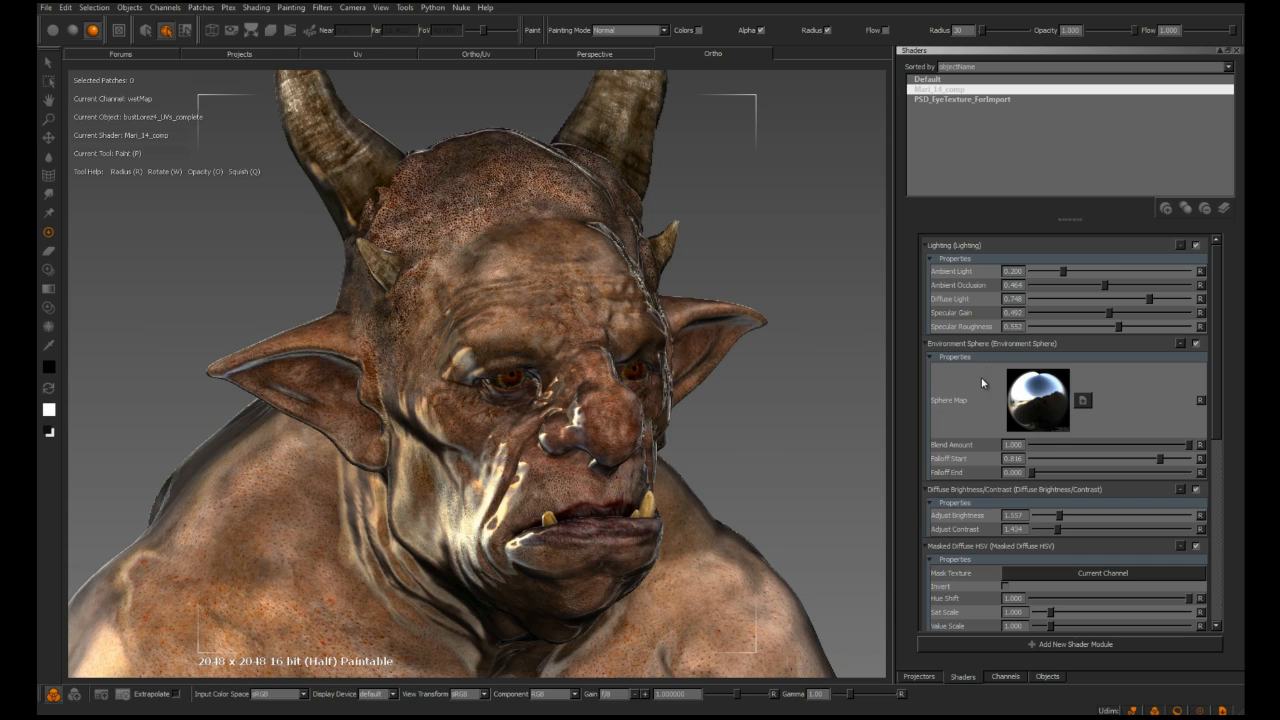
left_click(1196, 344)
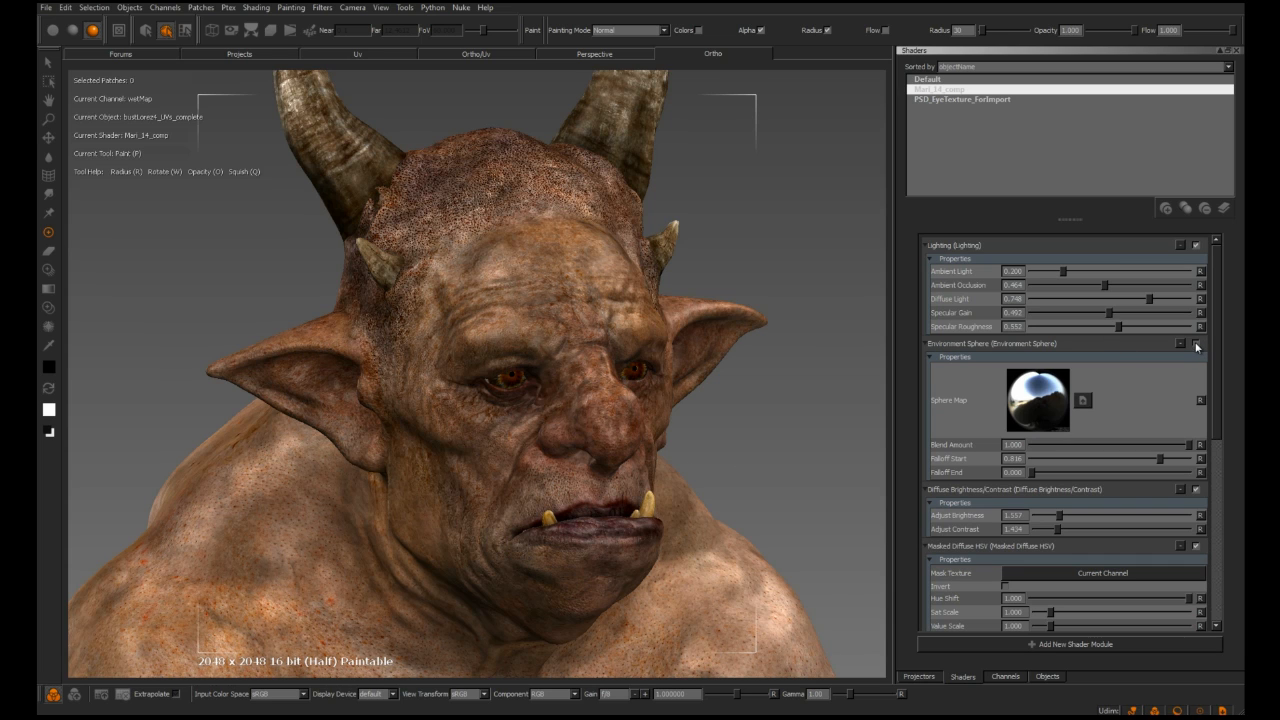
Step: Add a Masked Environment Sphere module to the Mari_14_comp shader
left_click(1063, 645)
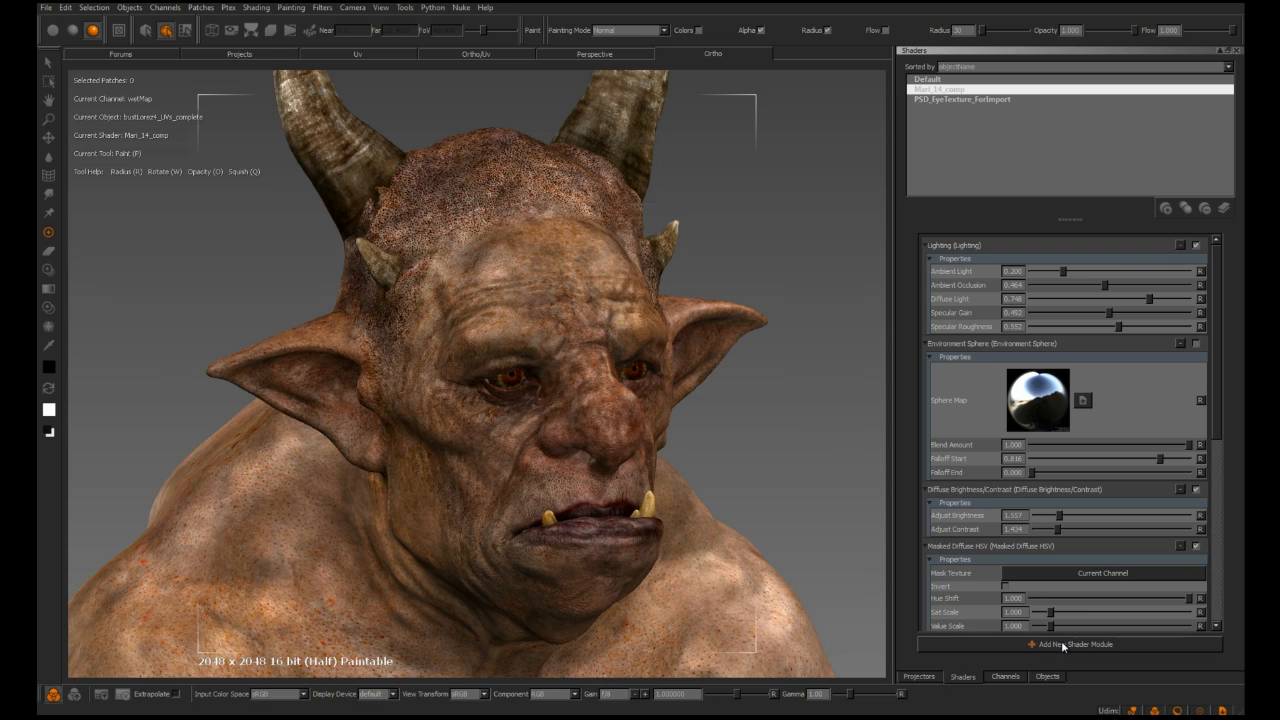
left_click_drag(756, 307, 753, 350)
left_click(609, 343)
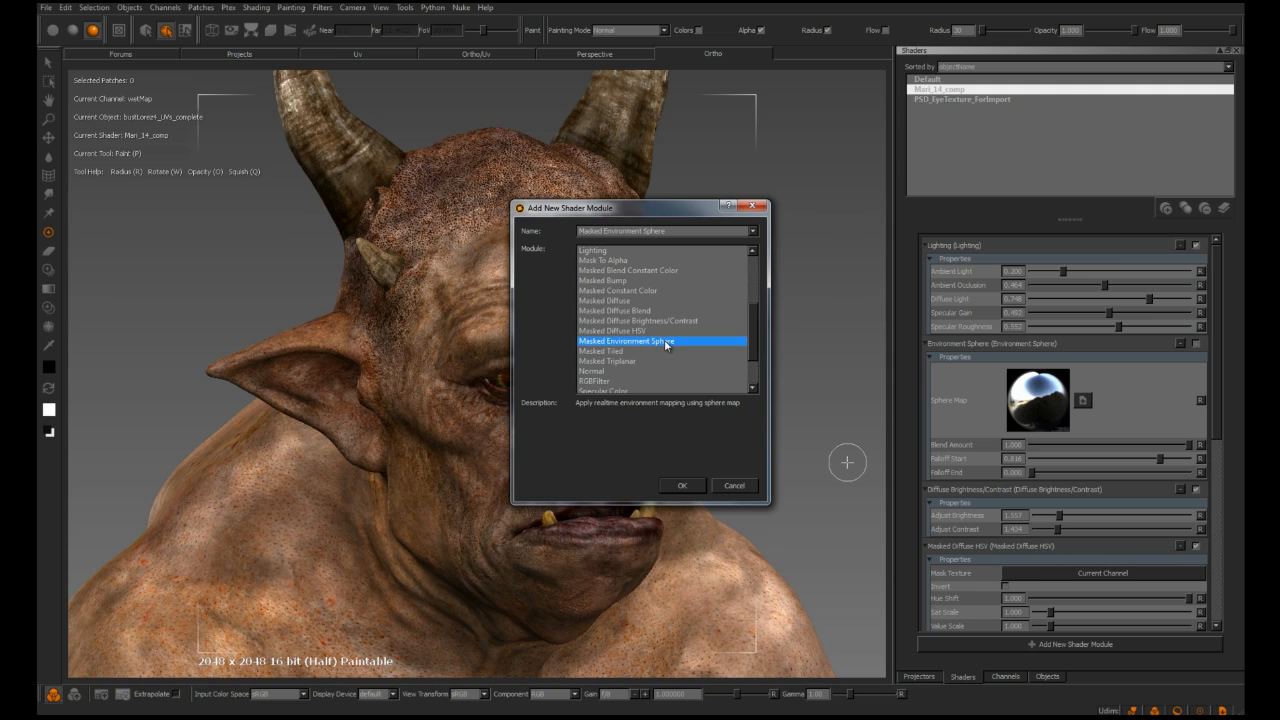
left_click(682, 485)
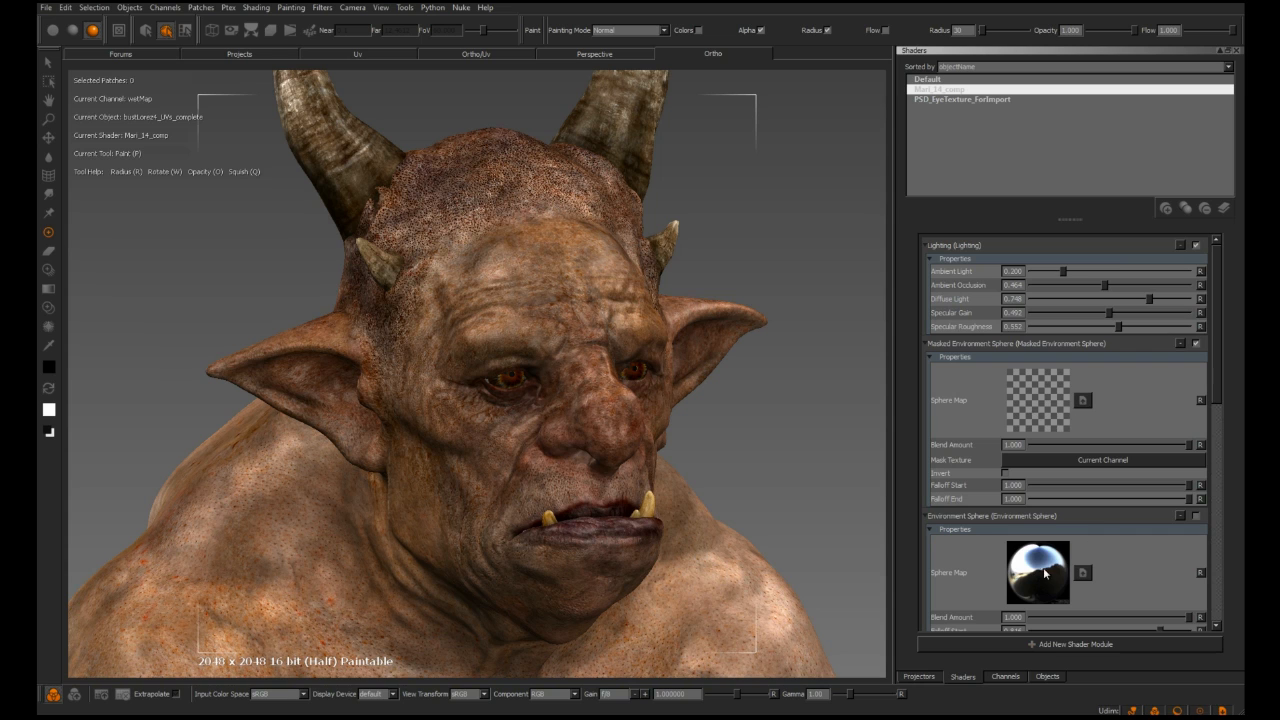
Step: Copy the Environment Sphere's sphere map into the Masked Environment Sphere module and set its mask texture to wetMap
left_click_drag(1044, 573, 1036, 404)
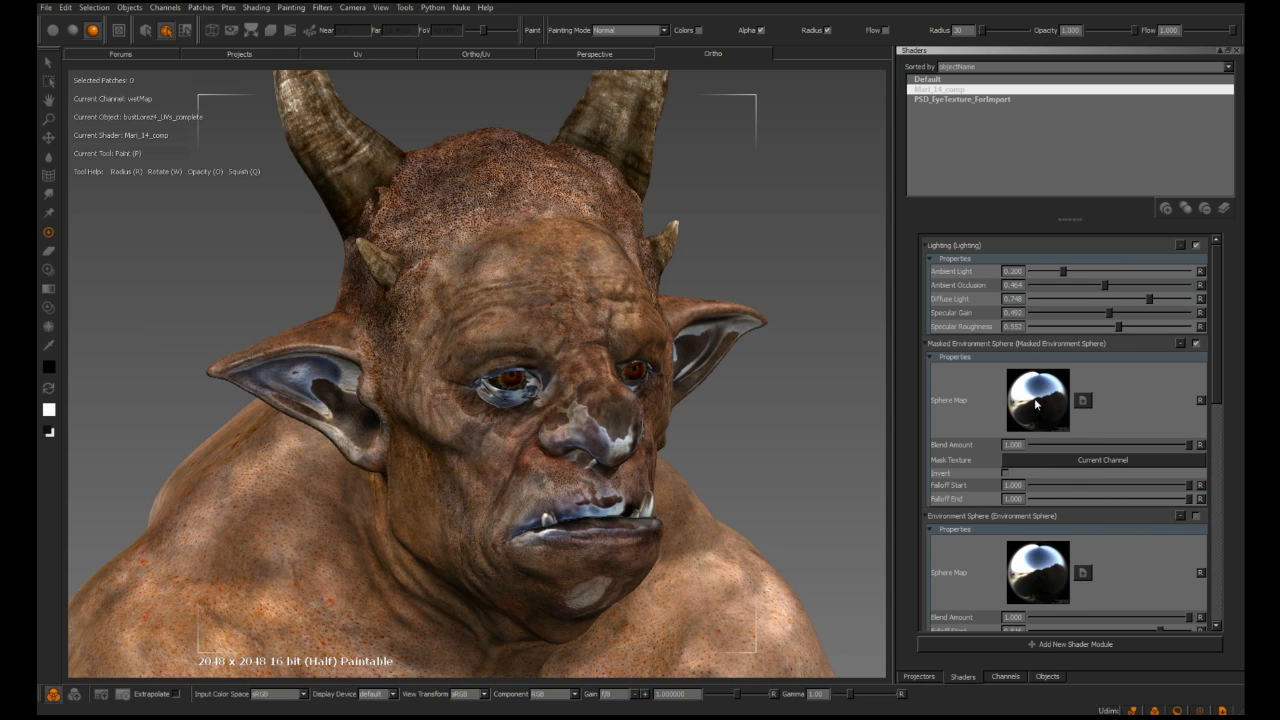
left_click(1092, 461)
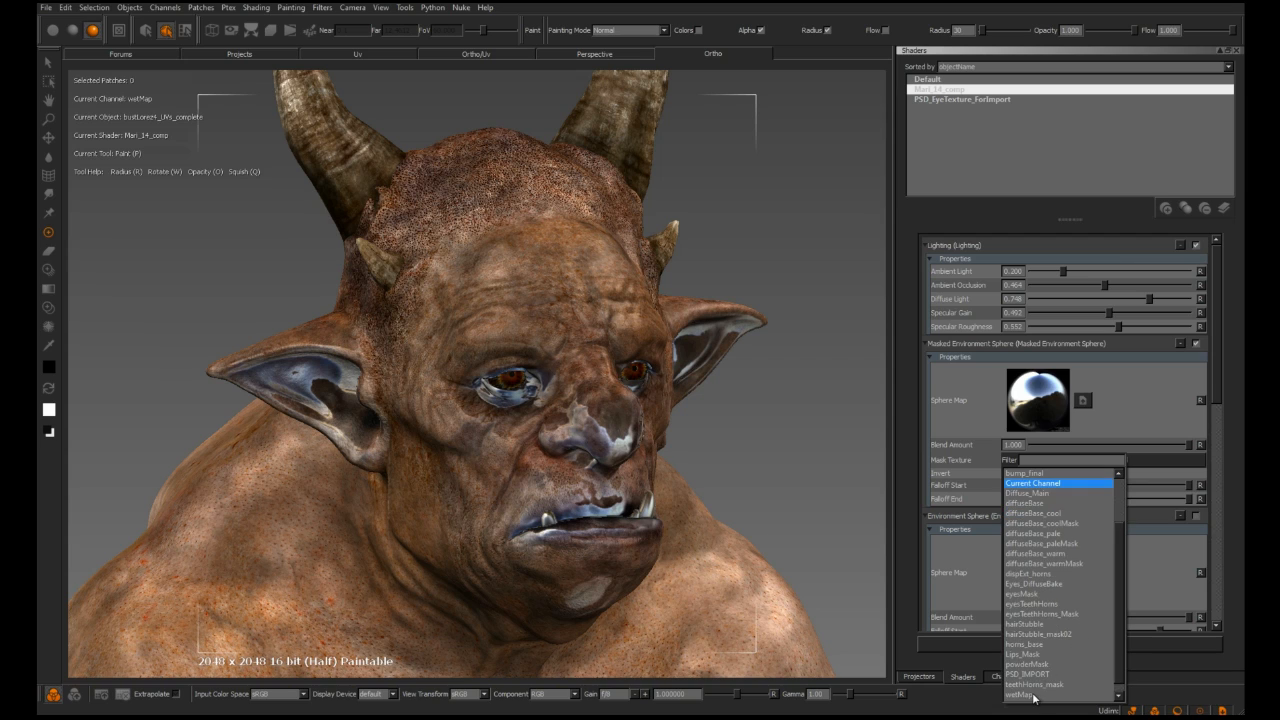
left_click(1035, 695)
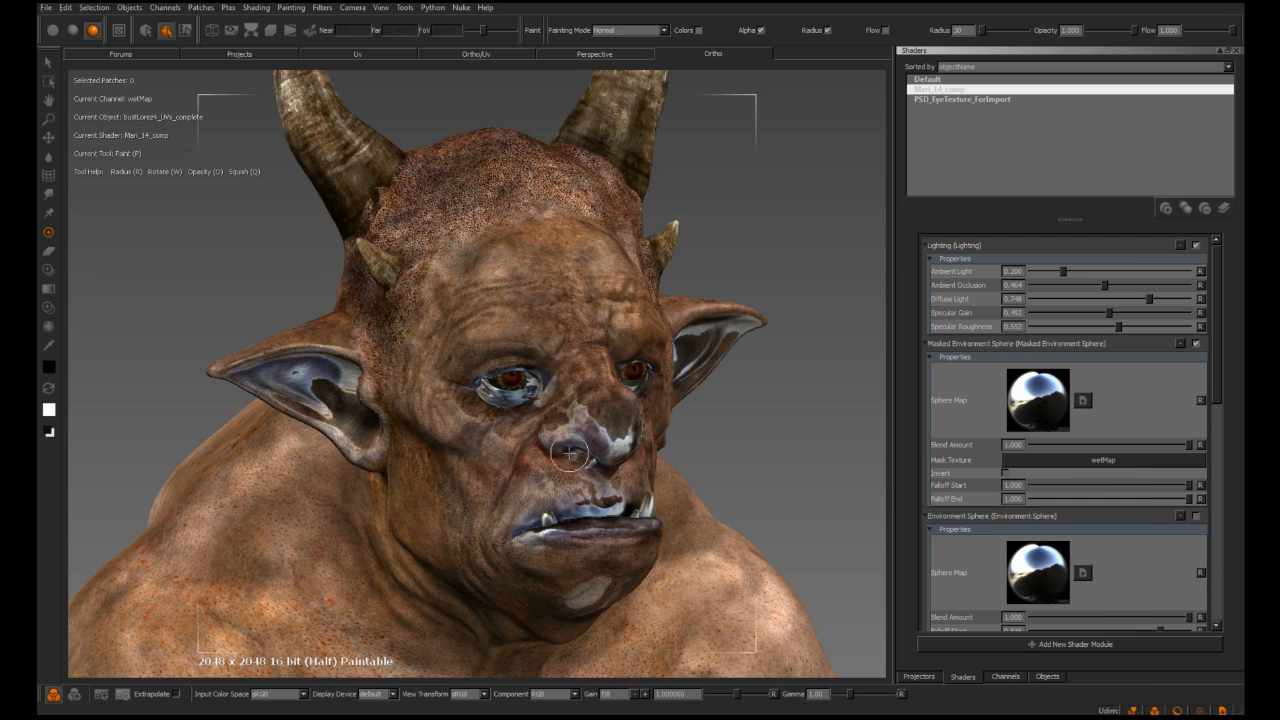
Step: Reduce the Masked Environment Sphere's Falloff End to about 0.244 and check the reflections on the creature's face
mouse_move(600, 447)
left_mouse_down("alt")
mouse_move(535, 446)
mouse_move(607, 441)
left_mouse_up("alt")
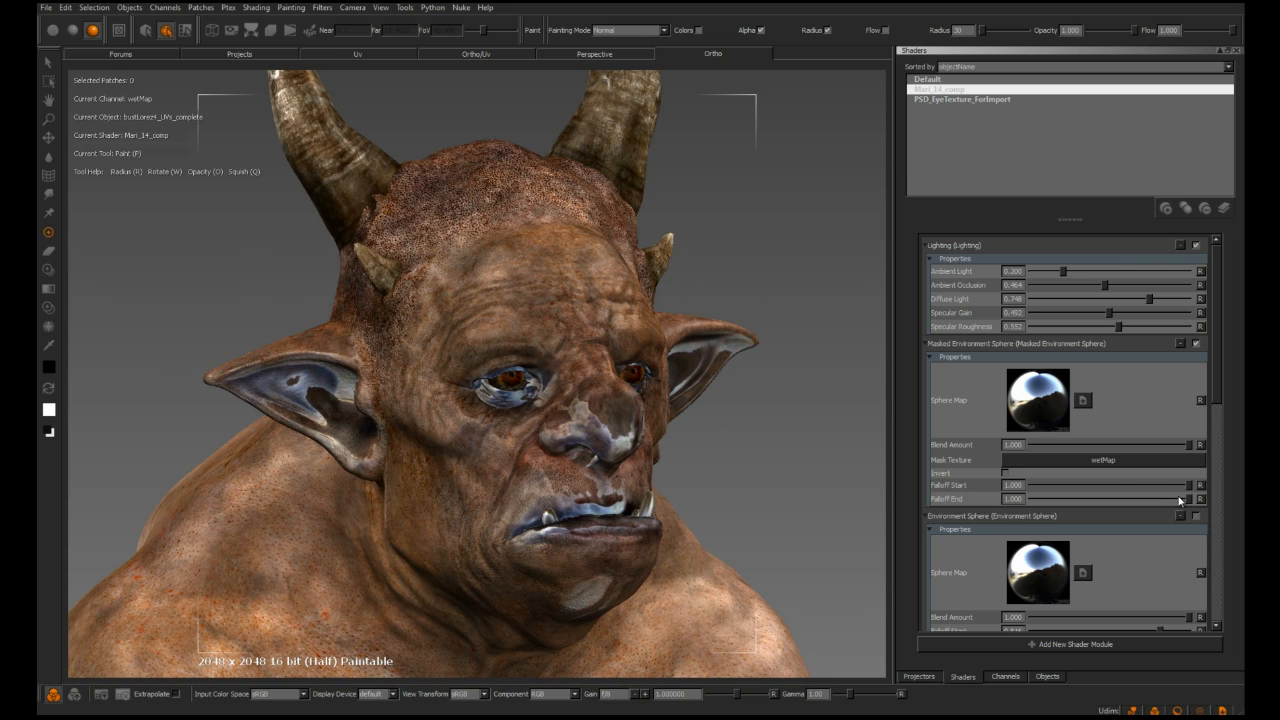
left_click_drag(1180, 500, 1070, 501)
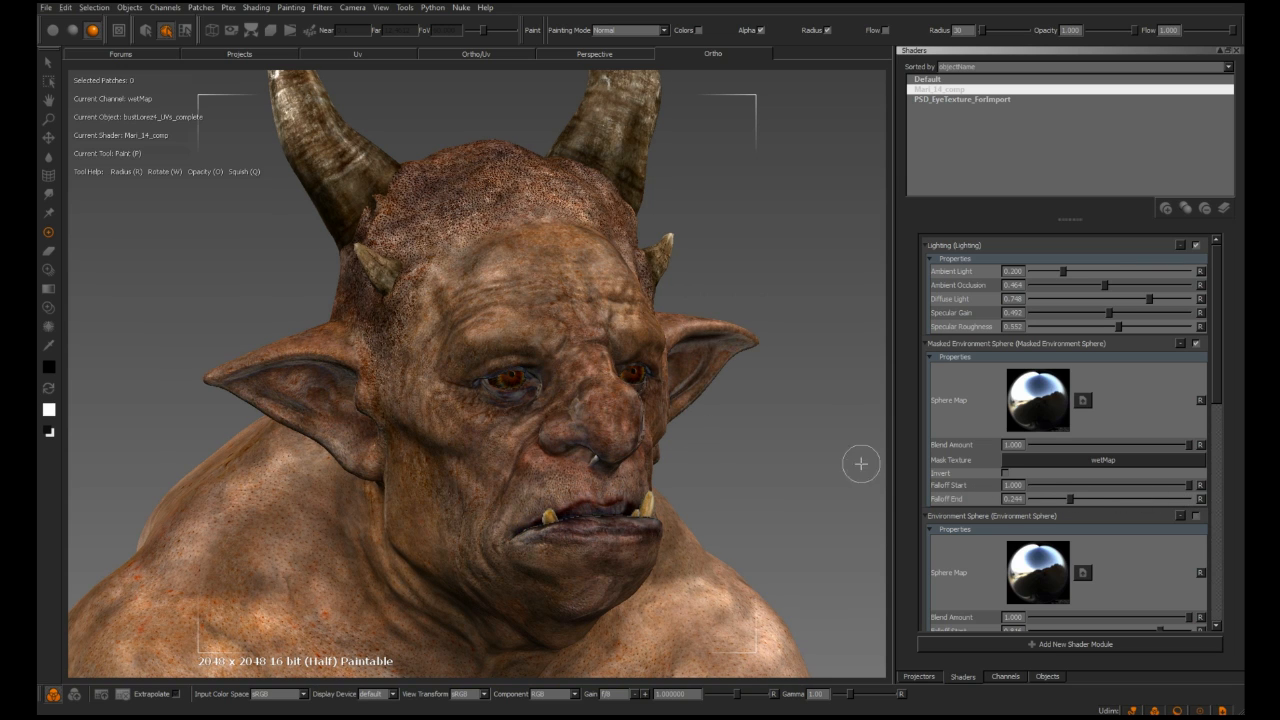
mouse_move(592, 490)
left_mouse_down("alt")
mouse_move(487, 486)
mouse_move(572, 476)
left_mouse_up("alt")
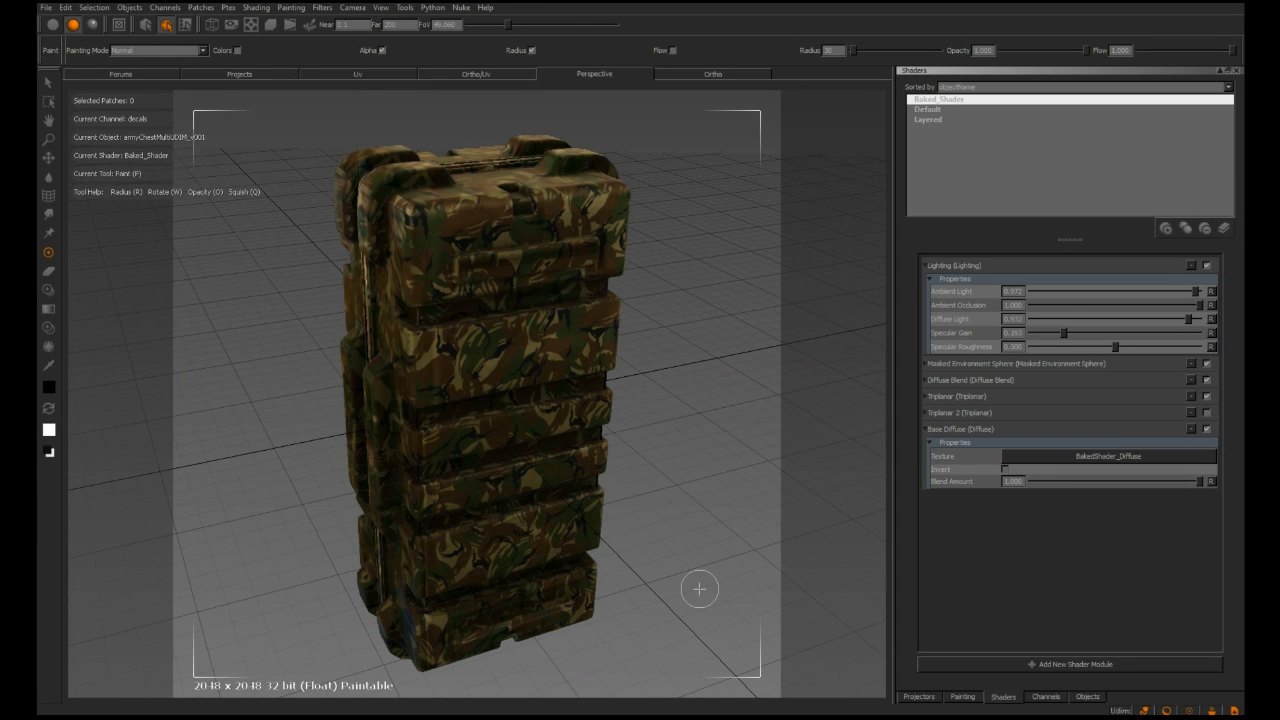
Step: Paint the SUPER HEAVY warning triangle onto the front panel of the camouflage case with the Paint Through tool
left_click(48, 289)
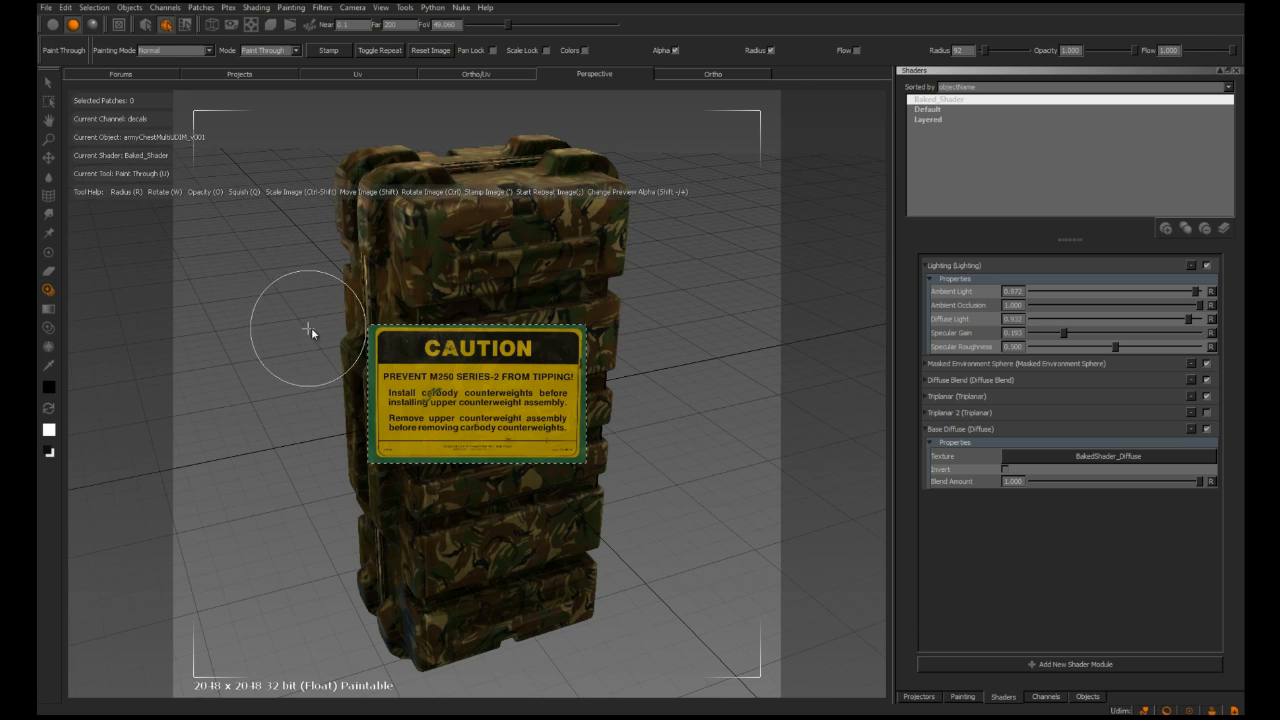
key("i")
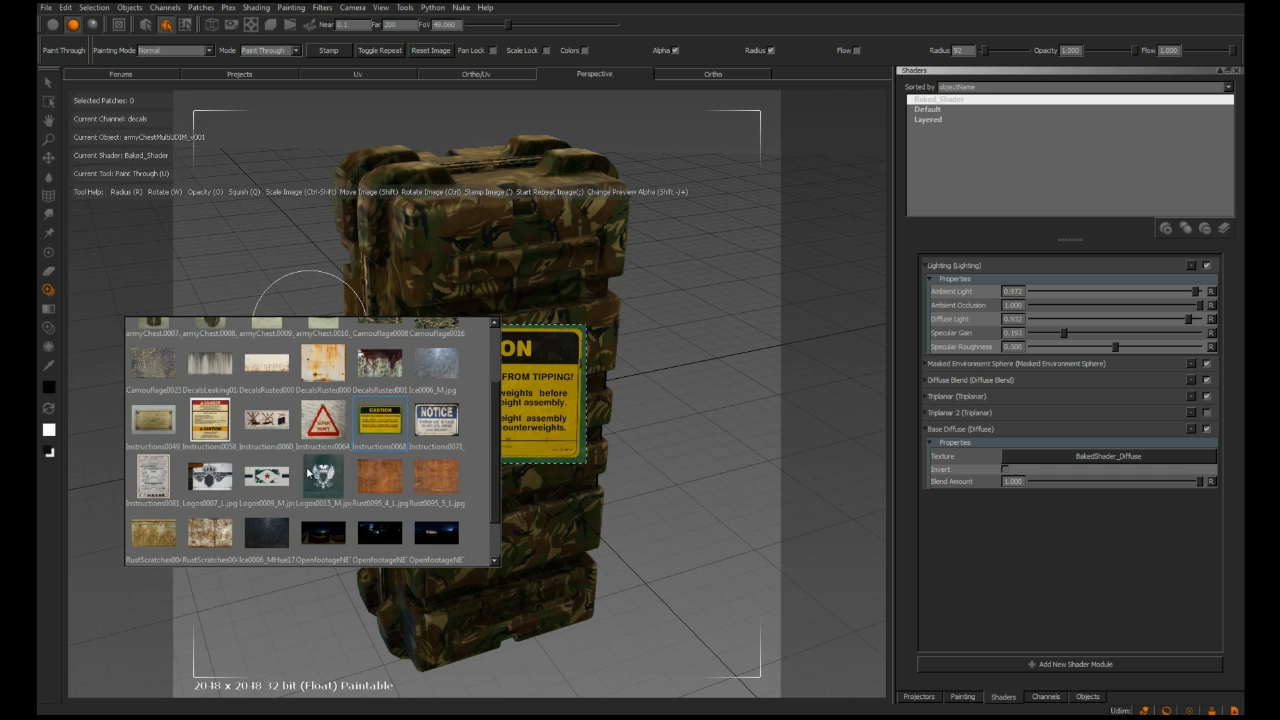
left_click(323, 420)
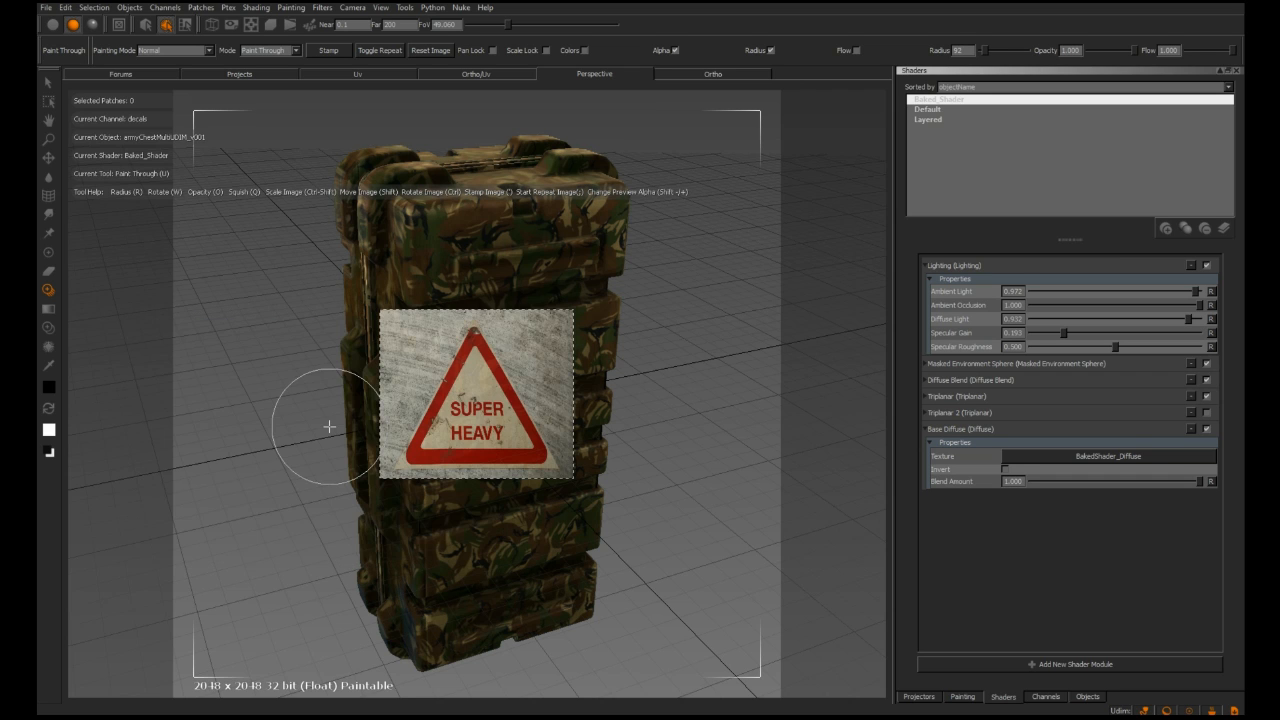
scroll(467, 366, "up", 10)
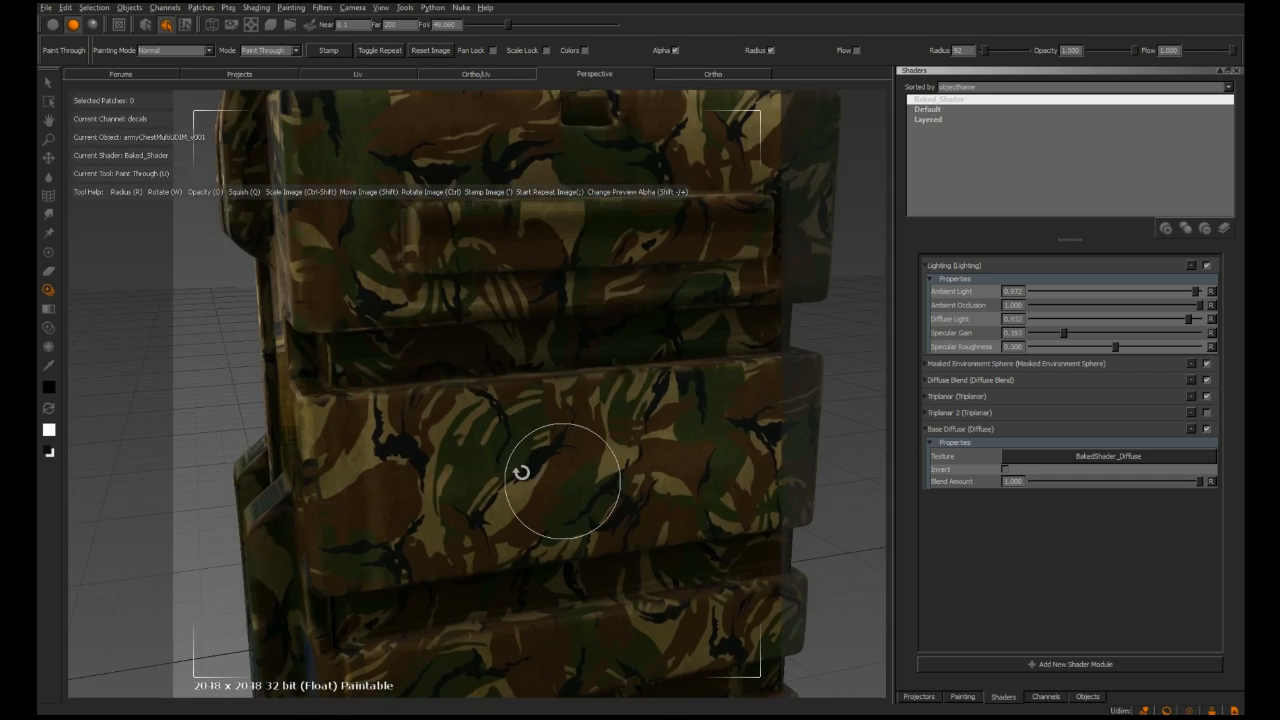
scroll(528, 490, "up", 6)
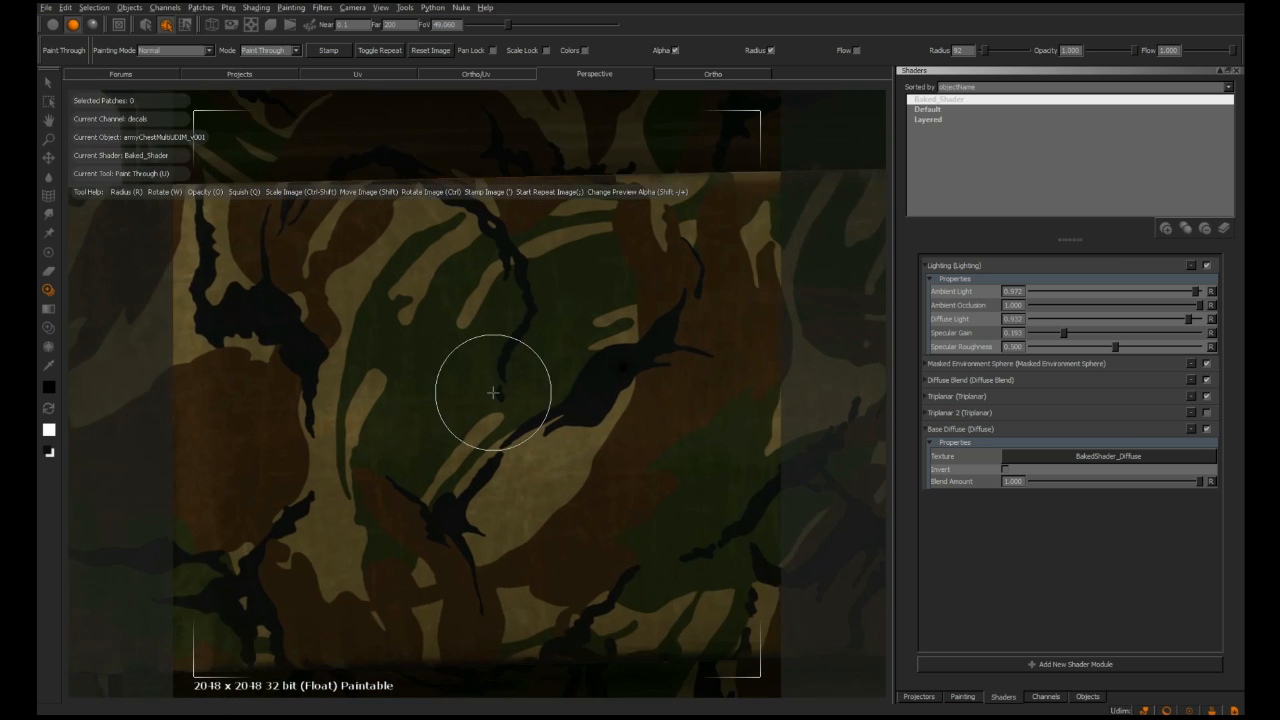
mouse_move(486, 349)
left_mouse_down()
mouse_move(448, 420)
mouse_move(508, 432)
mouse_move(464, 393)
left_mouse_up()
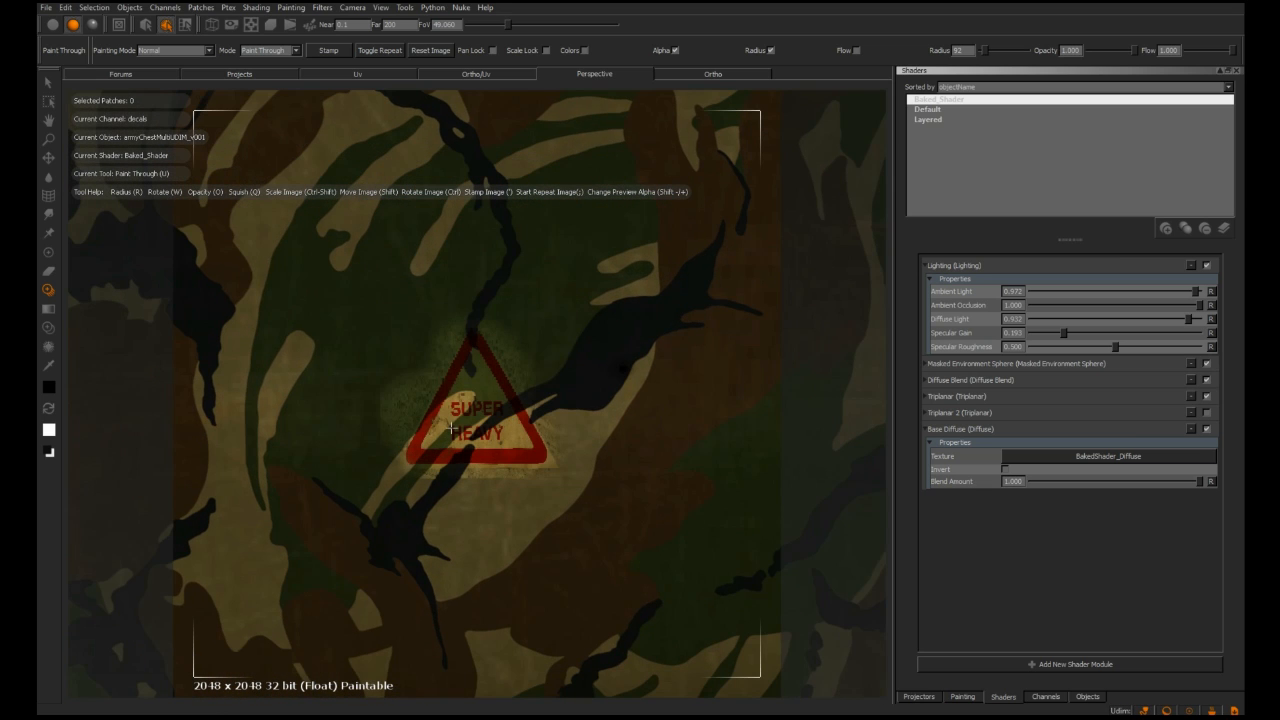
Step: Scale the painted warning sign together with the case down to 29% using Zoom Paint Buffer, and pan both together
key("p")
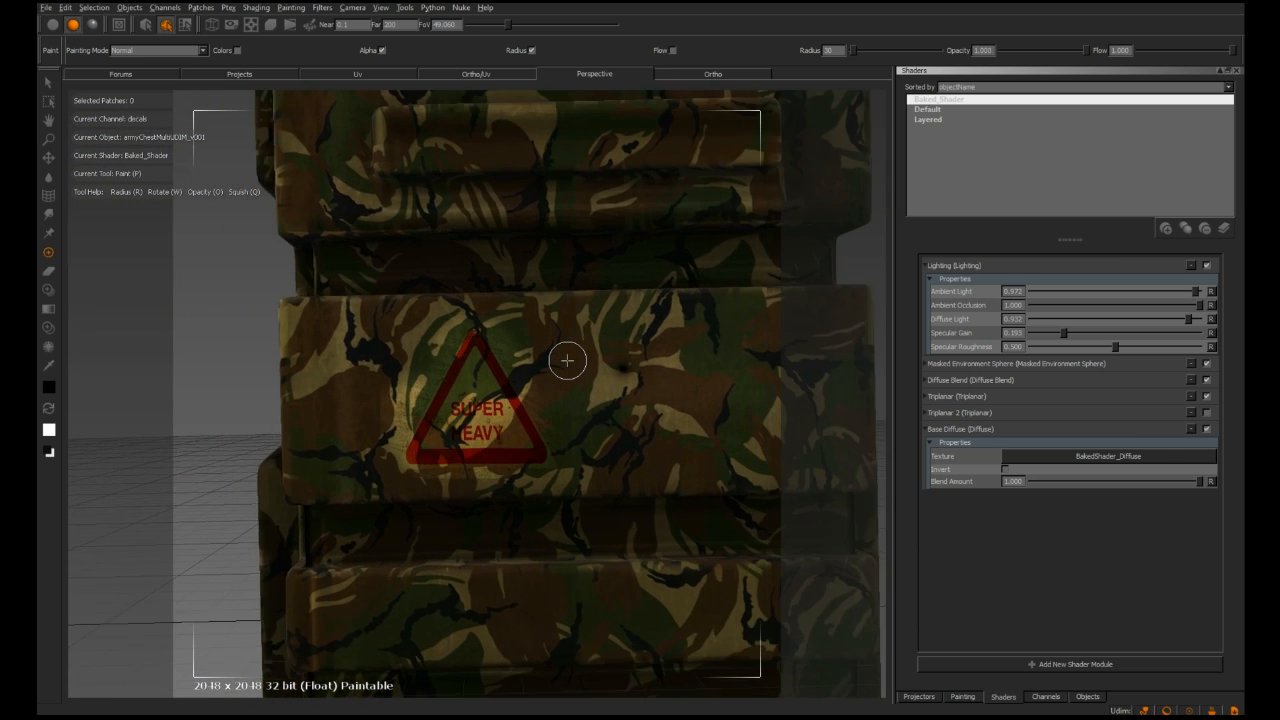
scroll(567, 360, "down", 5)
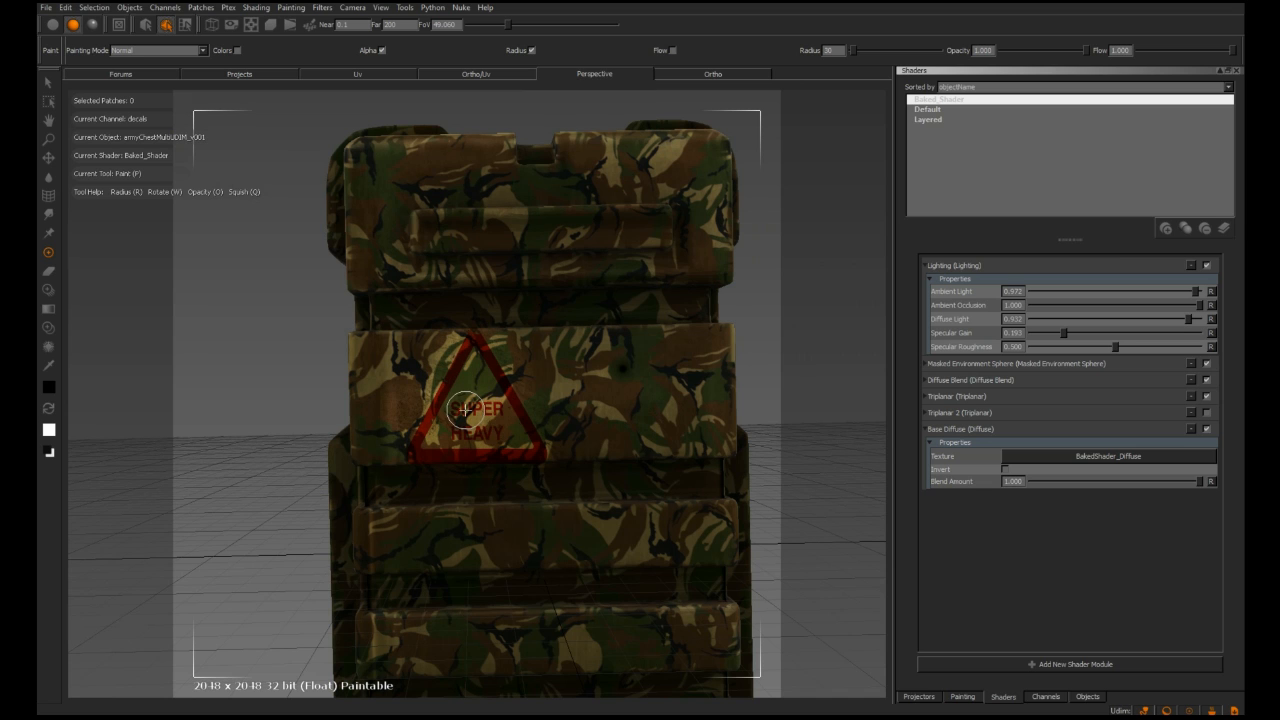
scroll(465, 409, "up", 6)
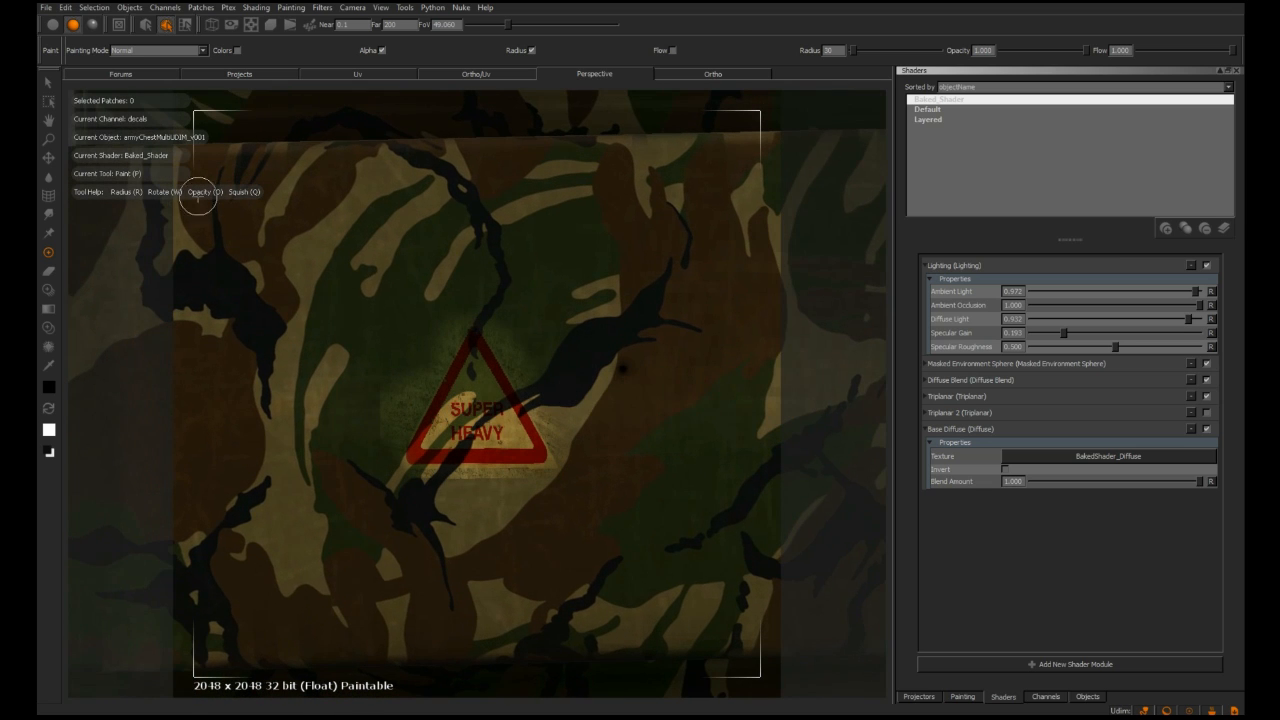
left_click(49, 139)
mouse_move(477, 392)
left_mouse_down()
mouse_move(353, 398)
mouse_move(352, 386)
left_mouse_up()
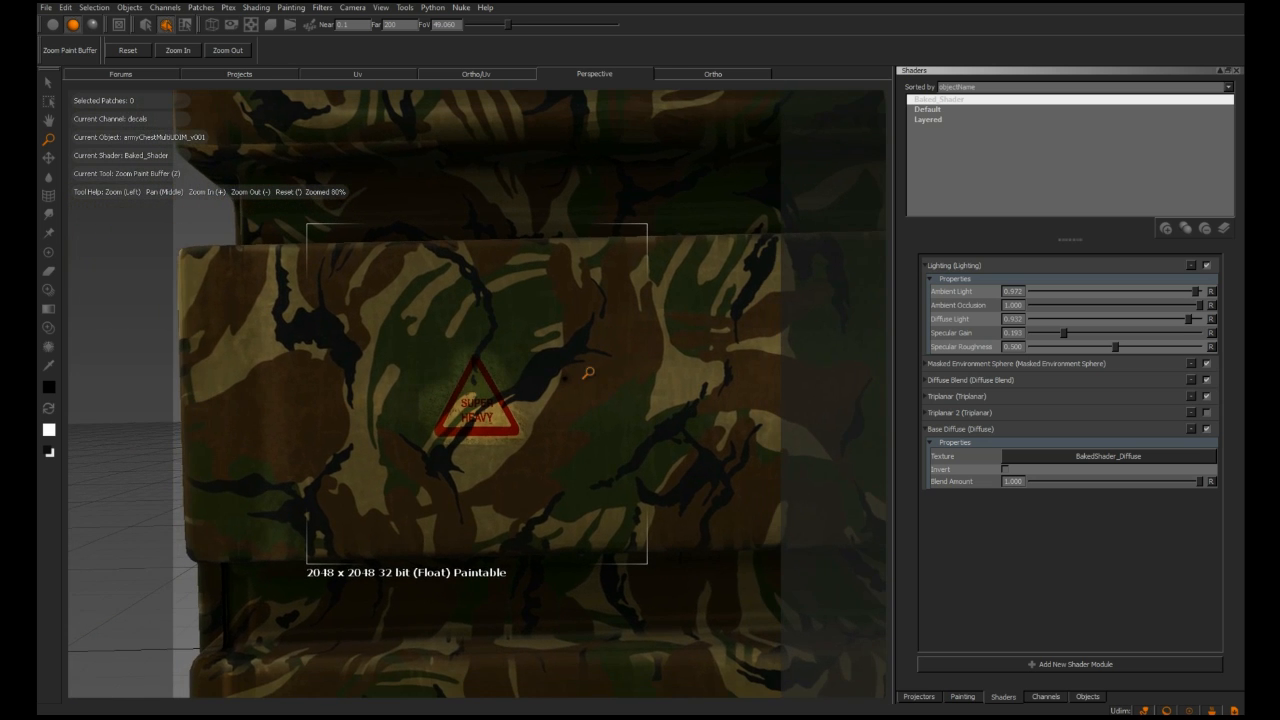
mouse_move(589, 373)
left_mouse_down()
mouse_move(406, 387)
mouse_move(438, 408)
left_mouse_up()
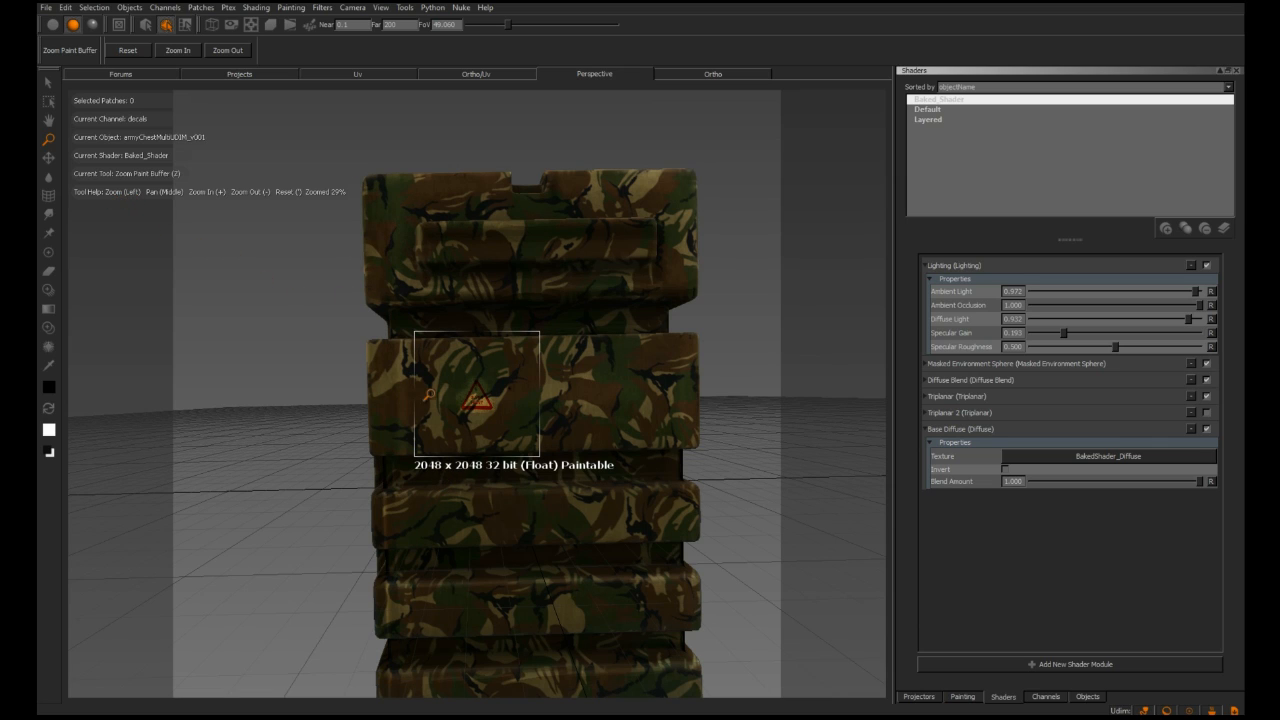
mouse_move(472, 392)
middle_mouse_down()
mouse_move(534, 383)
mouse_move(675, 451)
mouse_move(327, 371)
mouse_move(381, 185)
mouse_move(409, 440)
mouse_move(403, 348)
middle_mouse_up()
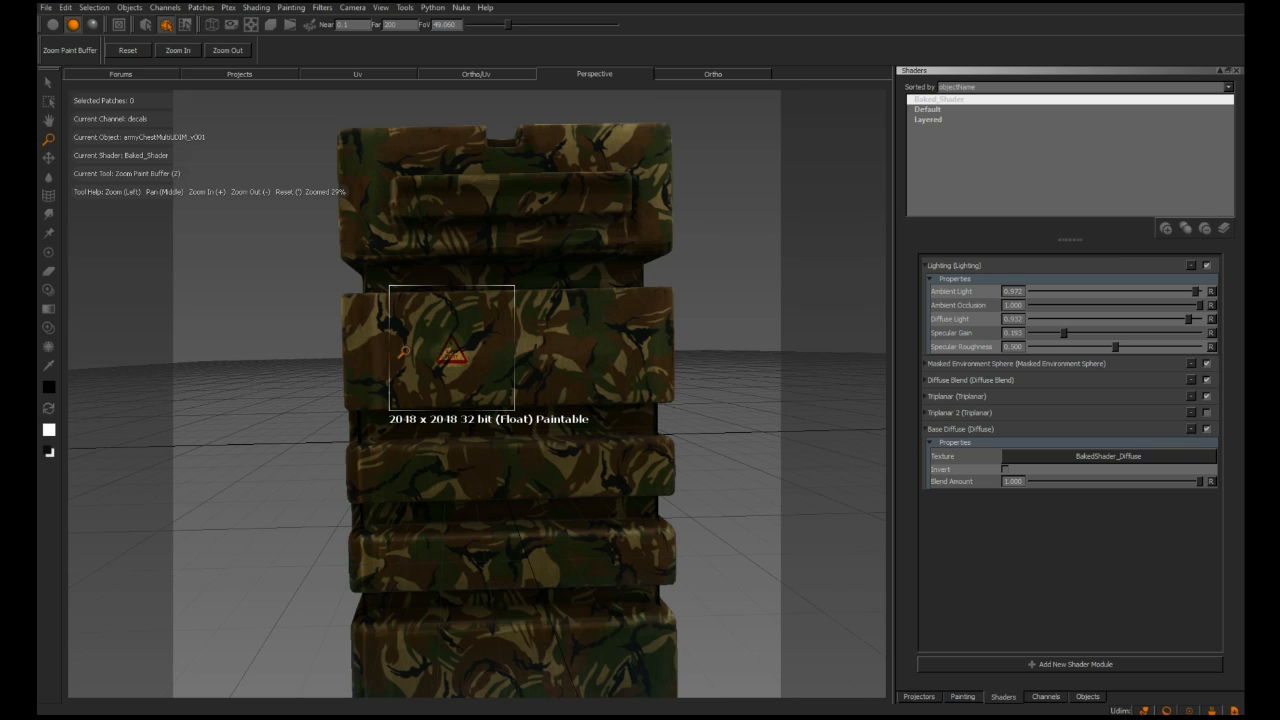
Step: Zoom in on the case's front panel to view the scaled warning sign and its paint buffer more closely
scroll(403, 352, "up", 6)
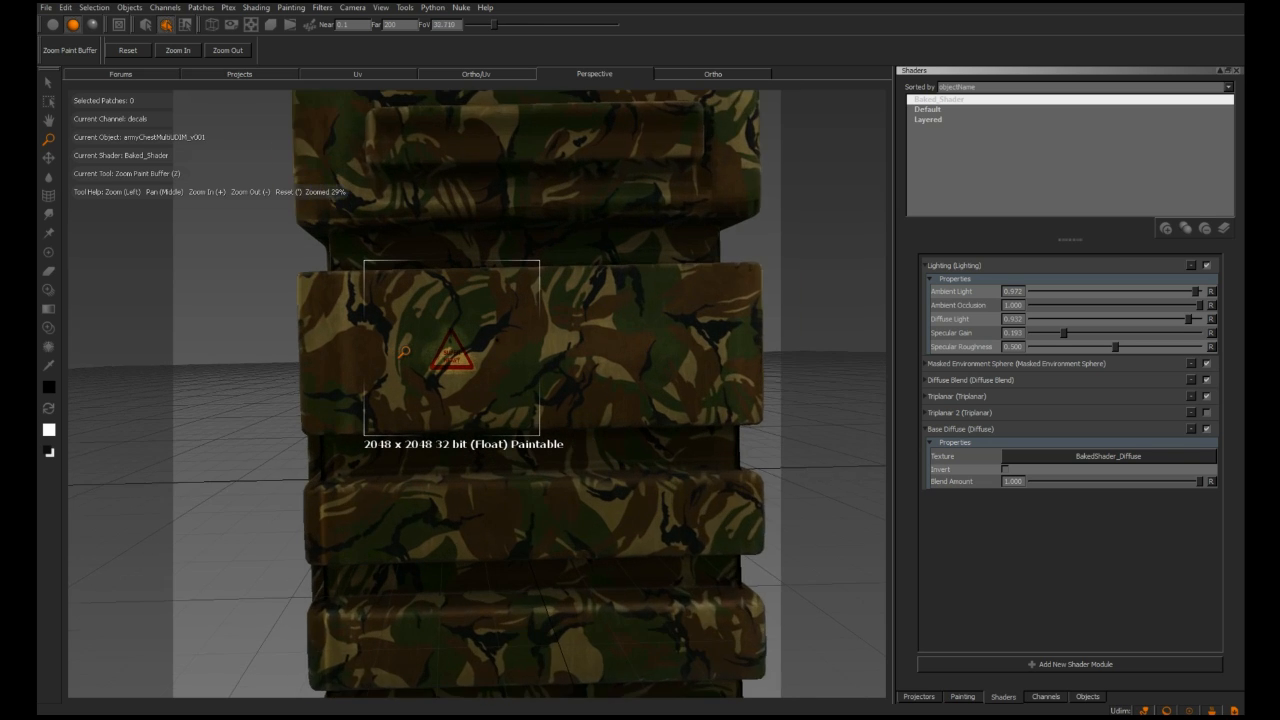
scroll(403, 352, "up", 4)
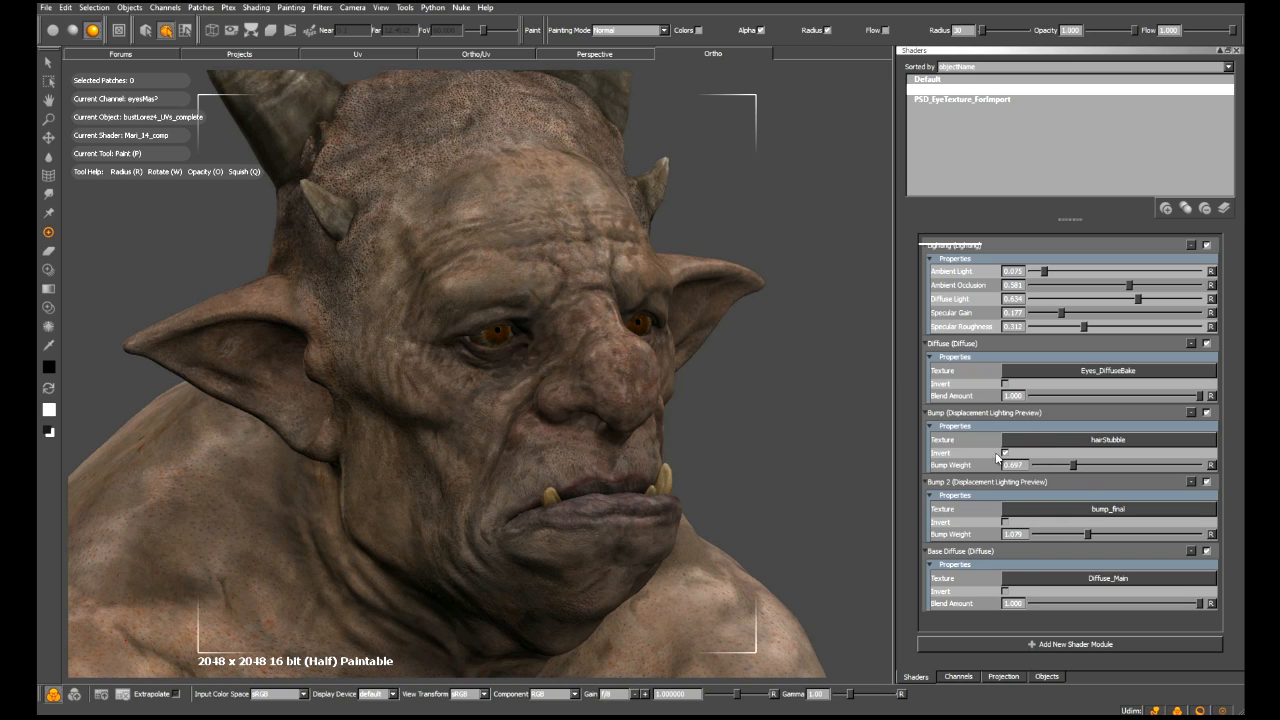
Step: Add a Diffuse HSV shader module to the creature's shader and try a Hue Shift of 0.288
left_click(1100, 642)
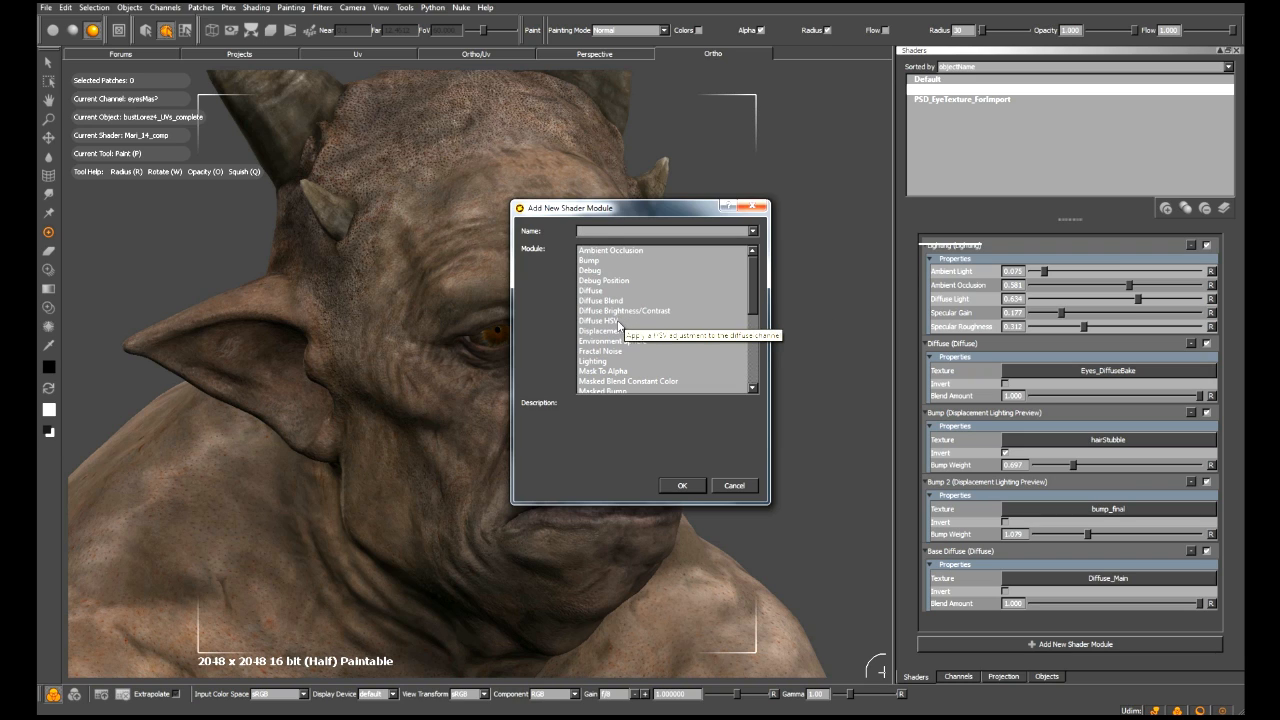
left_click(620, 321)
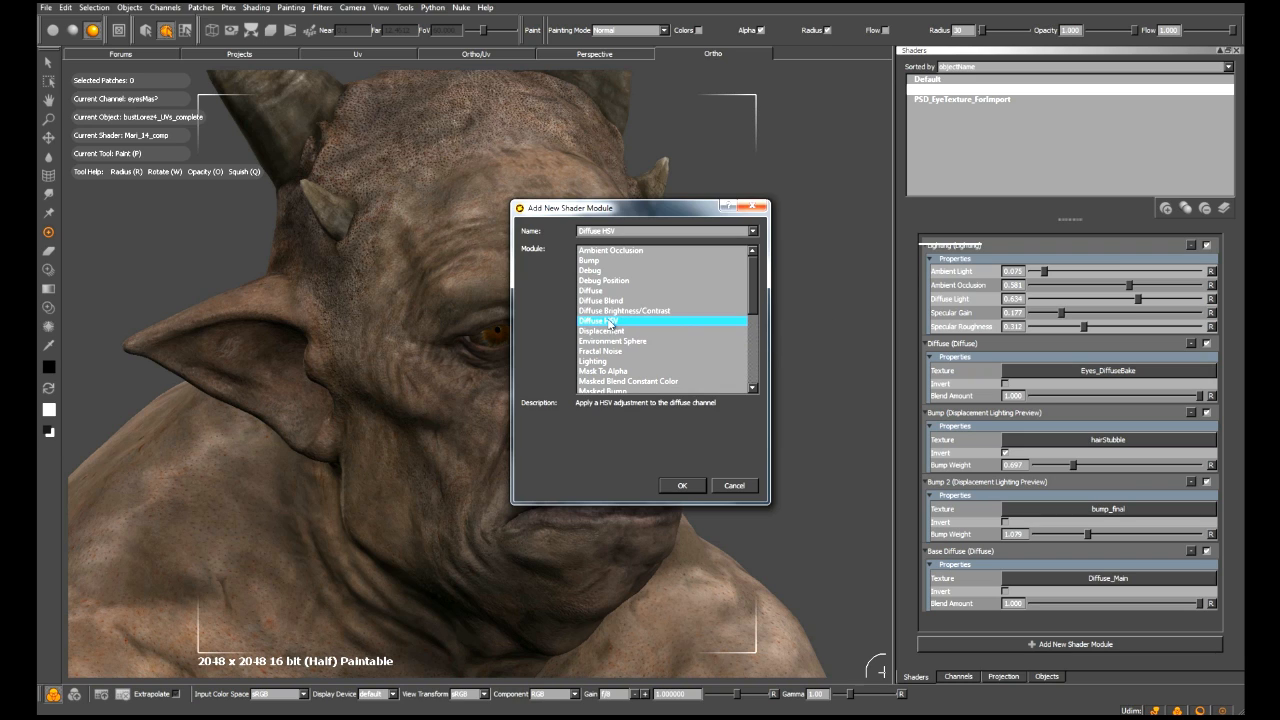
left_click(682, 486)
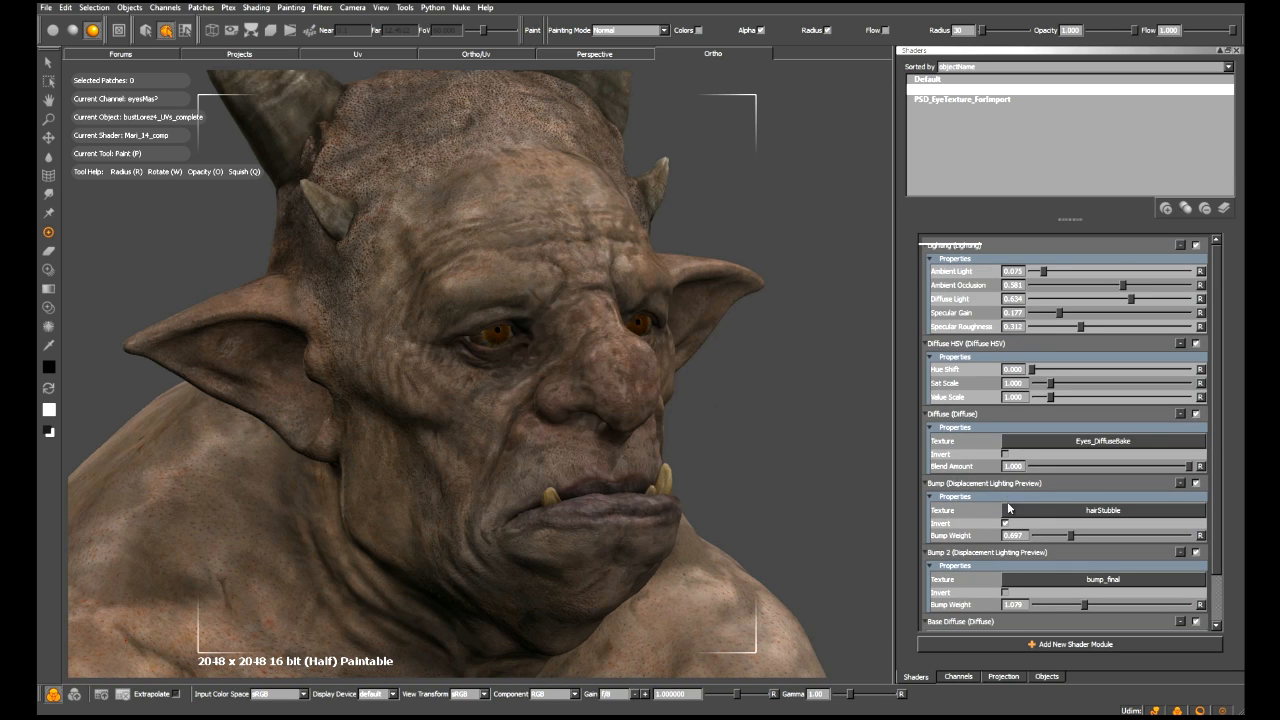
left_click_drag(1032, 370, 1077, 372)
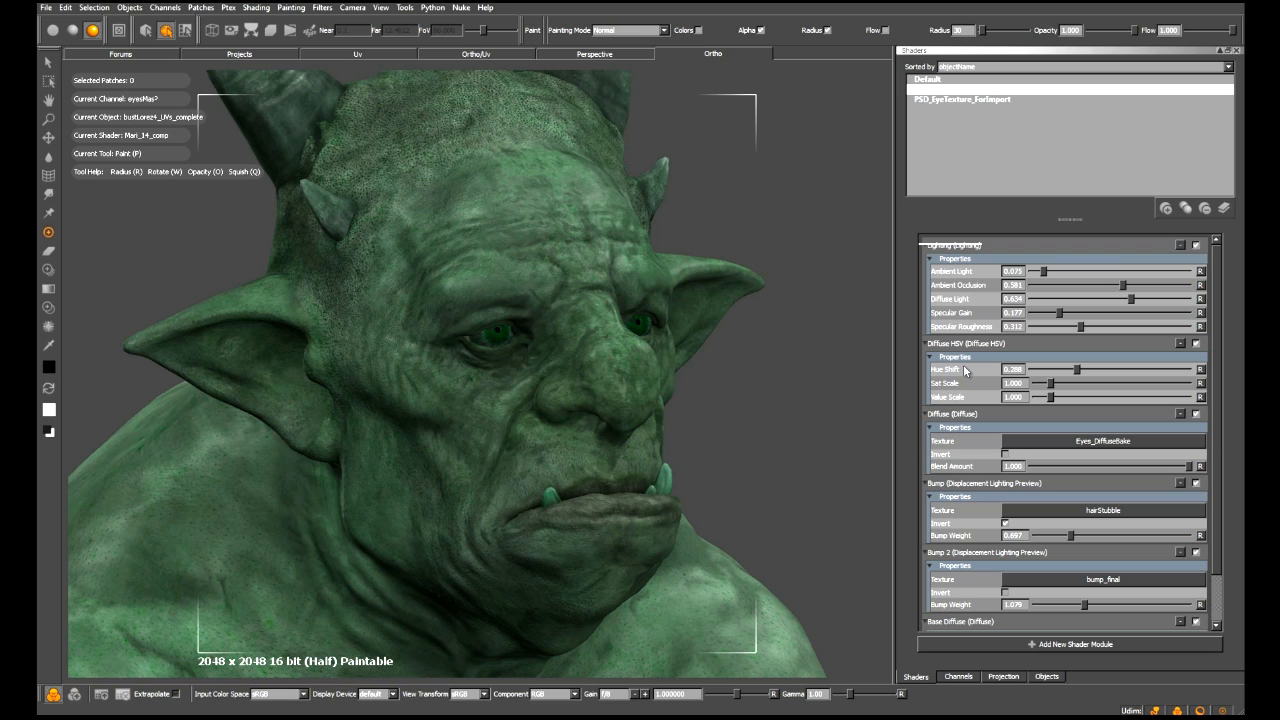
Step: Remove the Diffuse HSV module from the creature's shader
left_click(1180, 343)
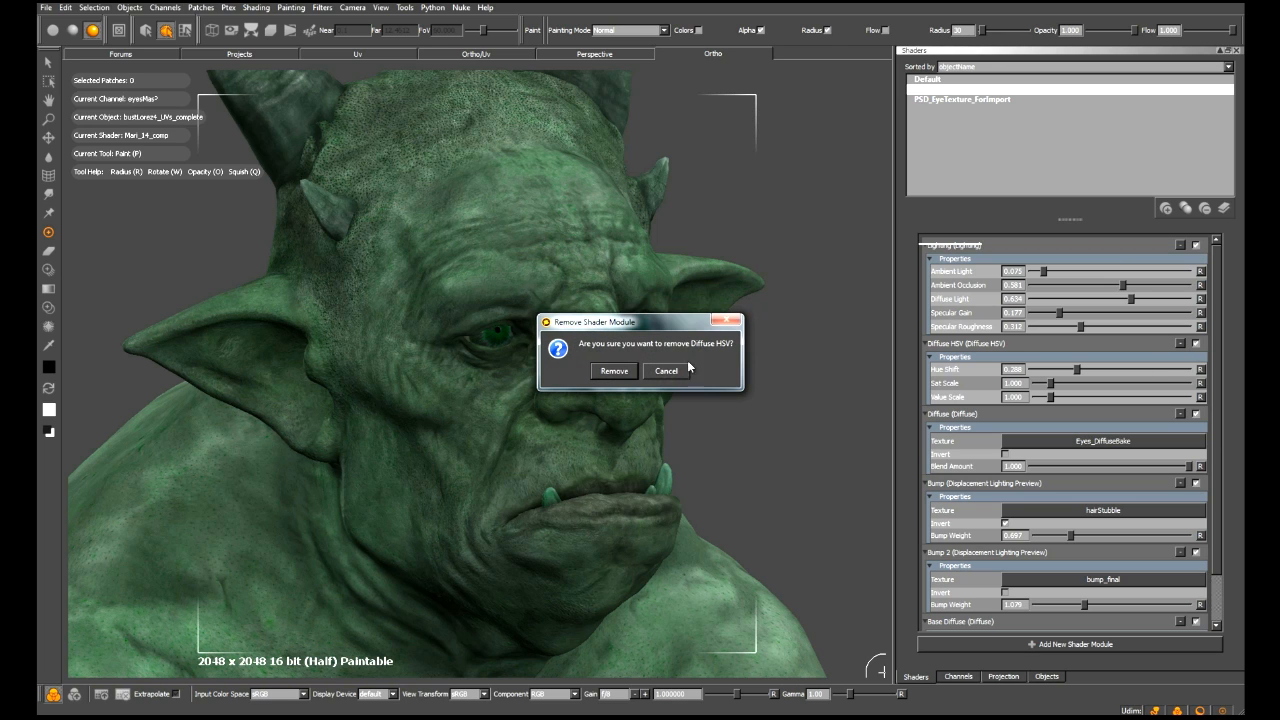
left_click(615, 372)
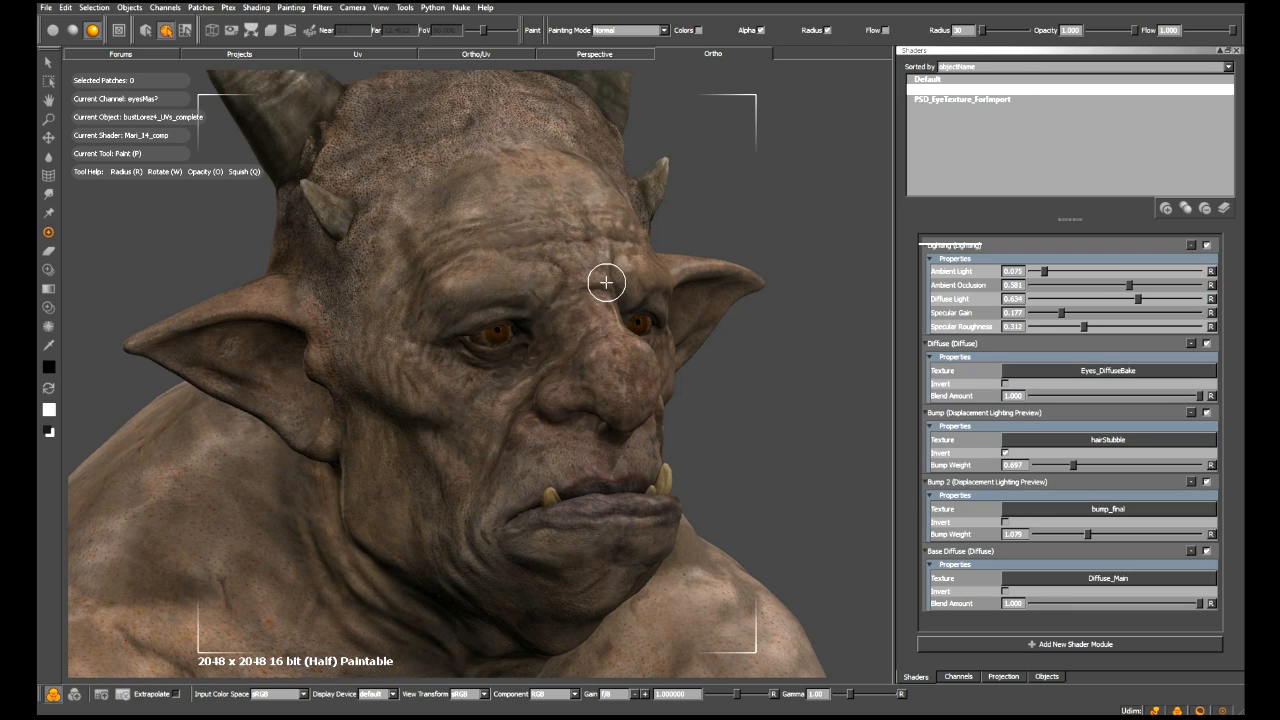
Step: Examine the eyesMask channel around the creature's eyes under the Default shader, and return to the Mari_14_comp shader
key("Tab")
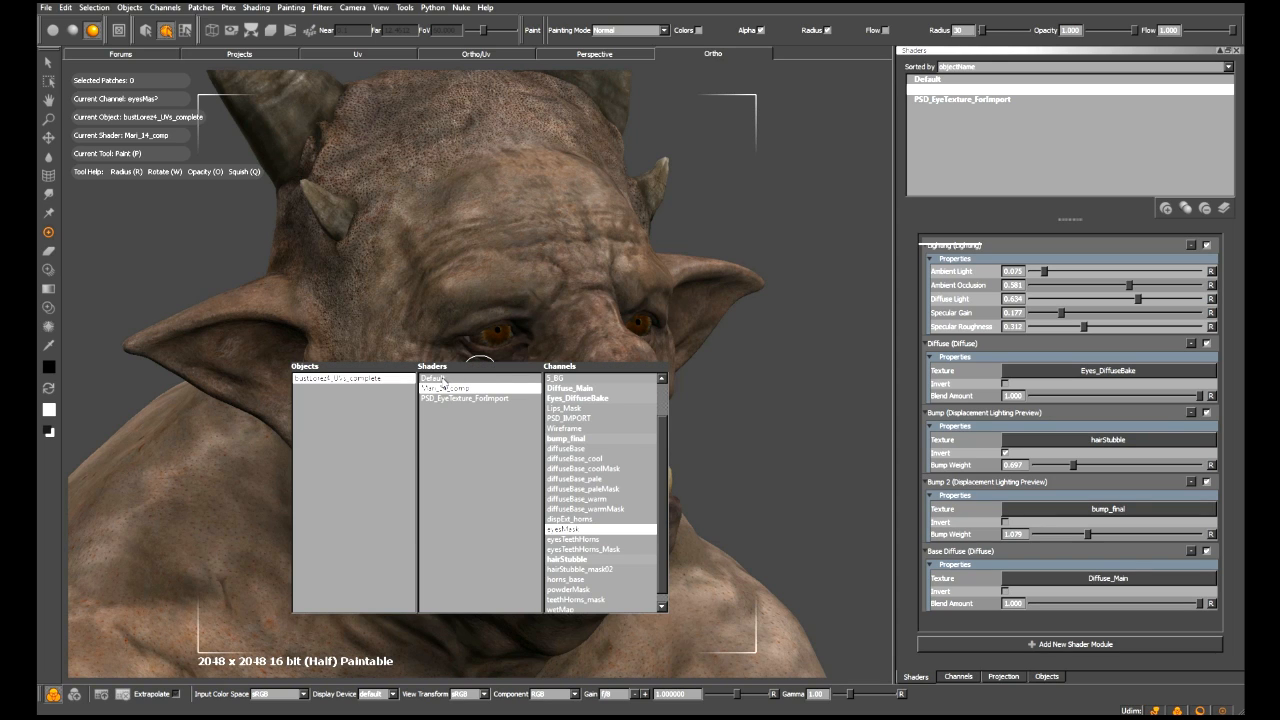
left_click(444, 380)
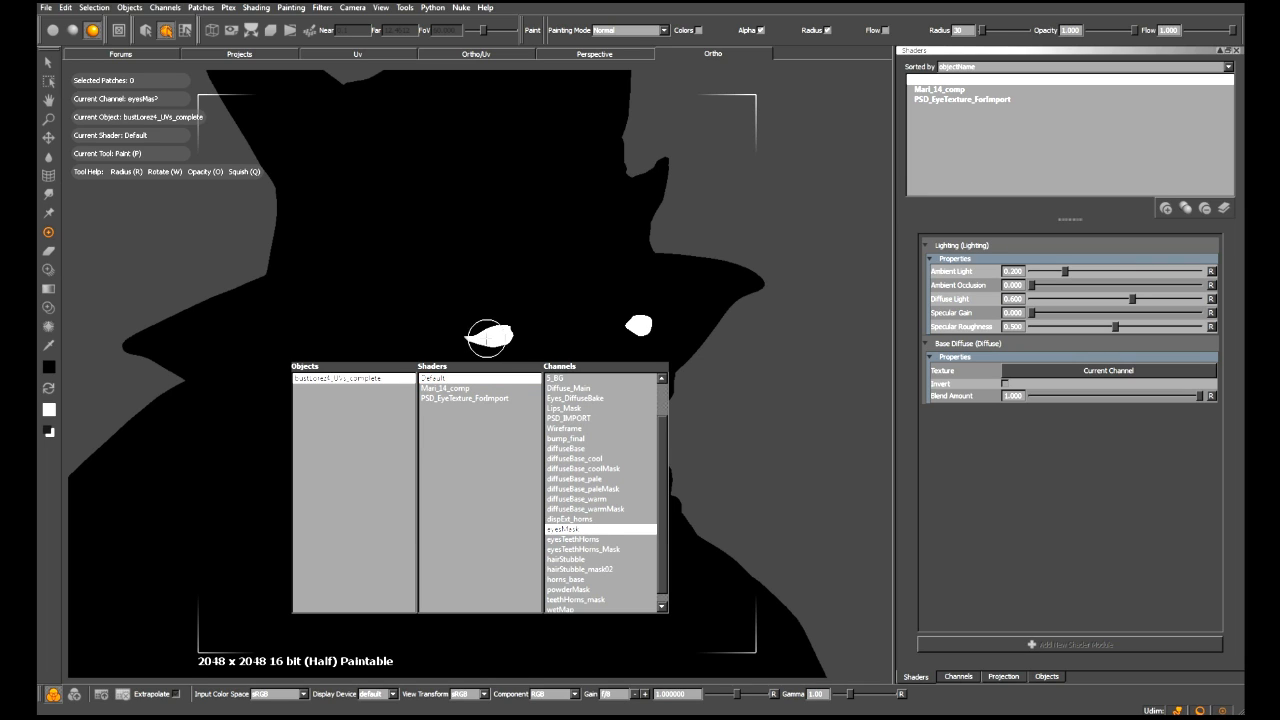
mouse_move(470, 341)
left_mouse_down()
mouse_move(511, 348)
mouse_move(468, 333)
mouse_move(500, 333)
mouse_move(474, 336)
mouse_move(520, 357)
left_mouse_up()
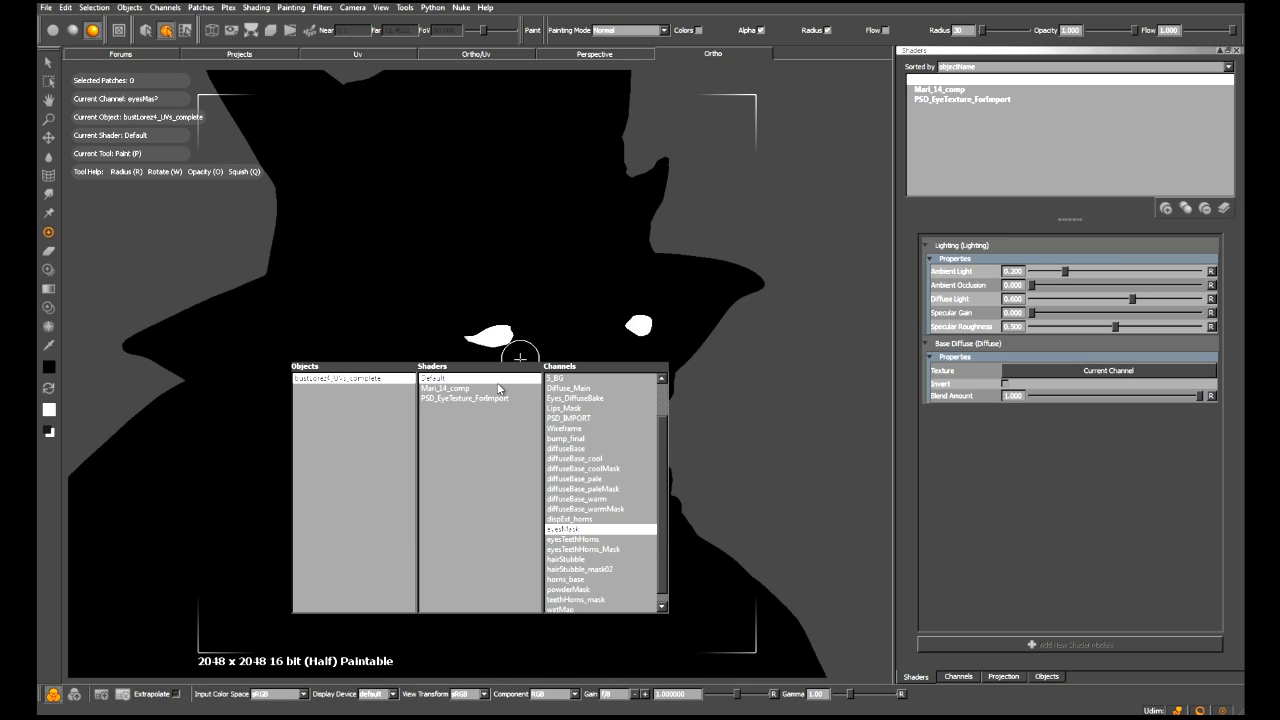
left_click(446, 390)
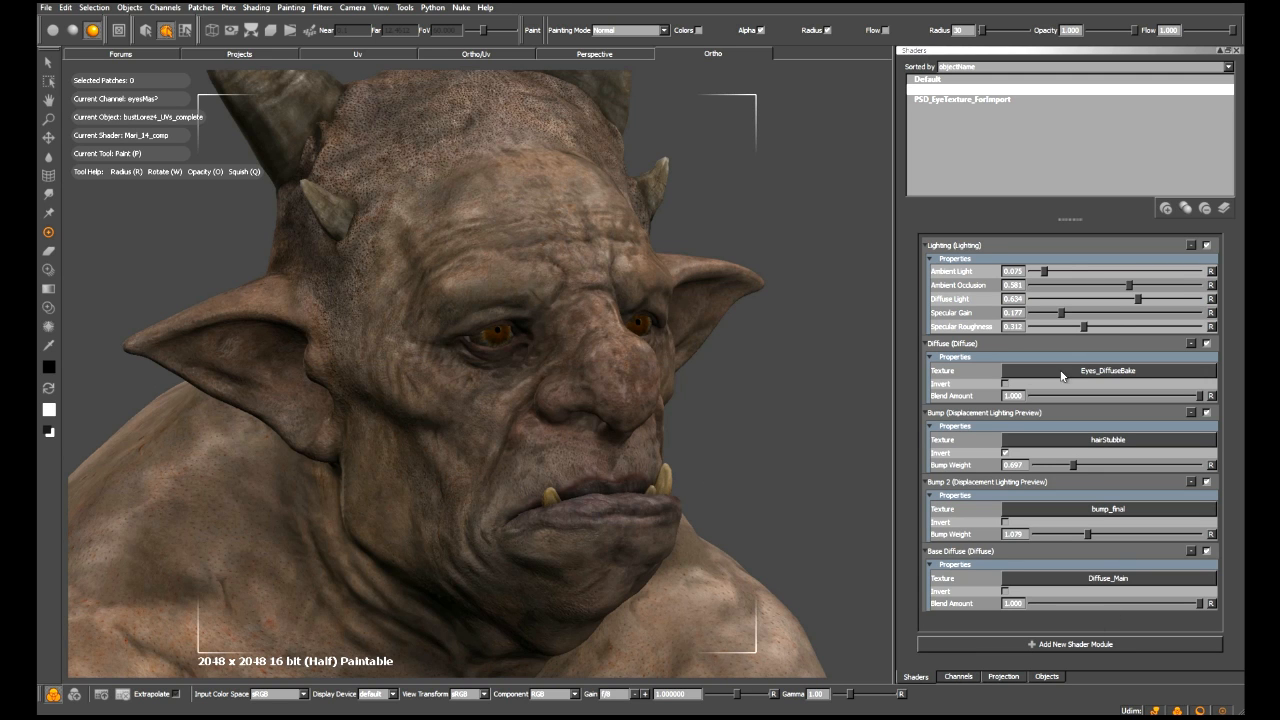
Step: Add a Masked Diffuse Brightness/Contrast module to the Mari_14_comp shader
left_click(1114, 640)
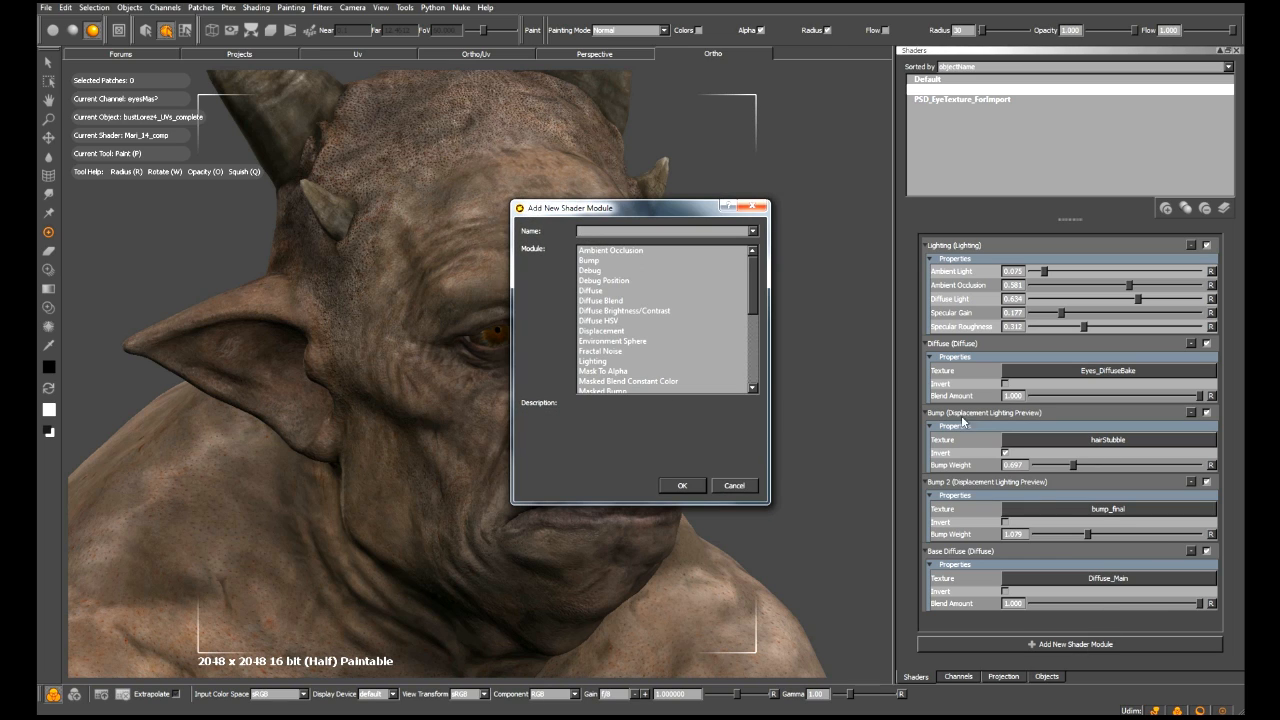
left_click_drag(753, 293, 748, 327)
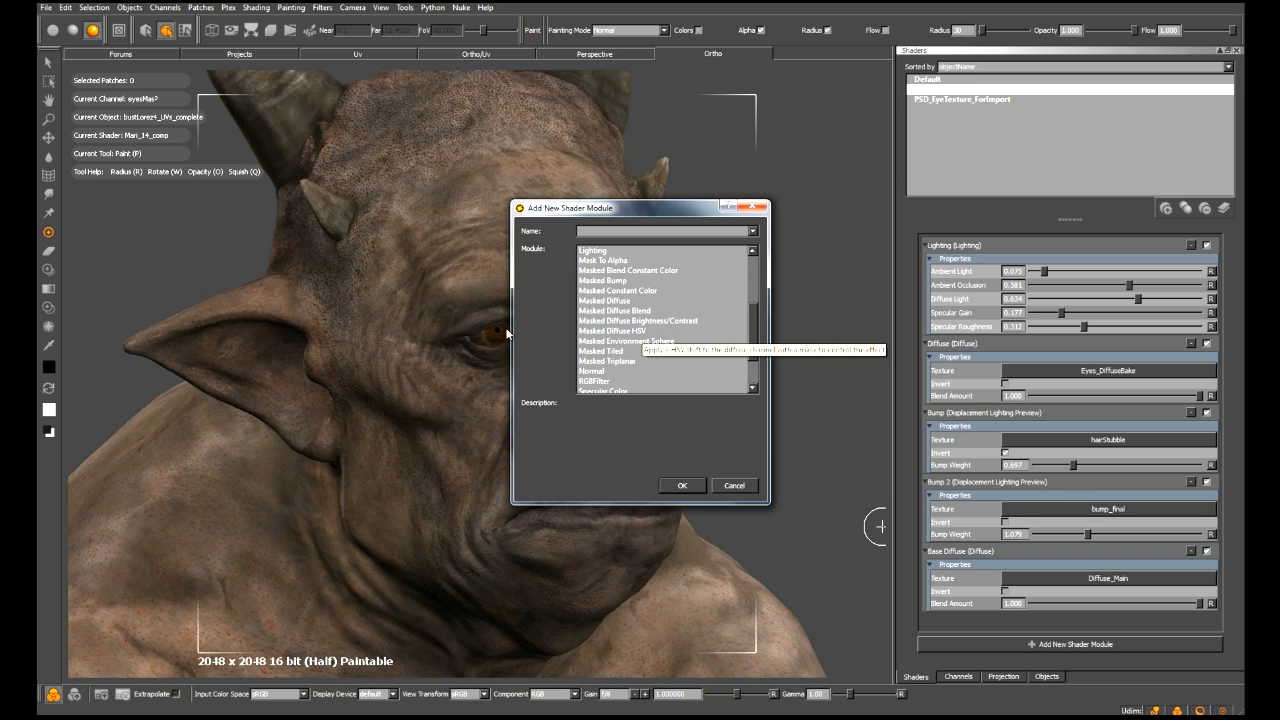
left_click(604, 322)
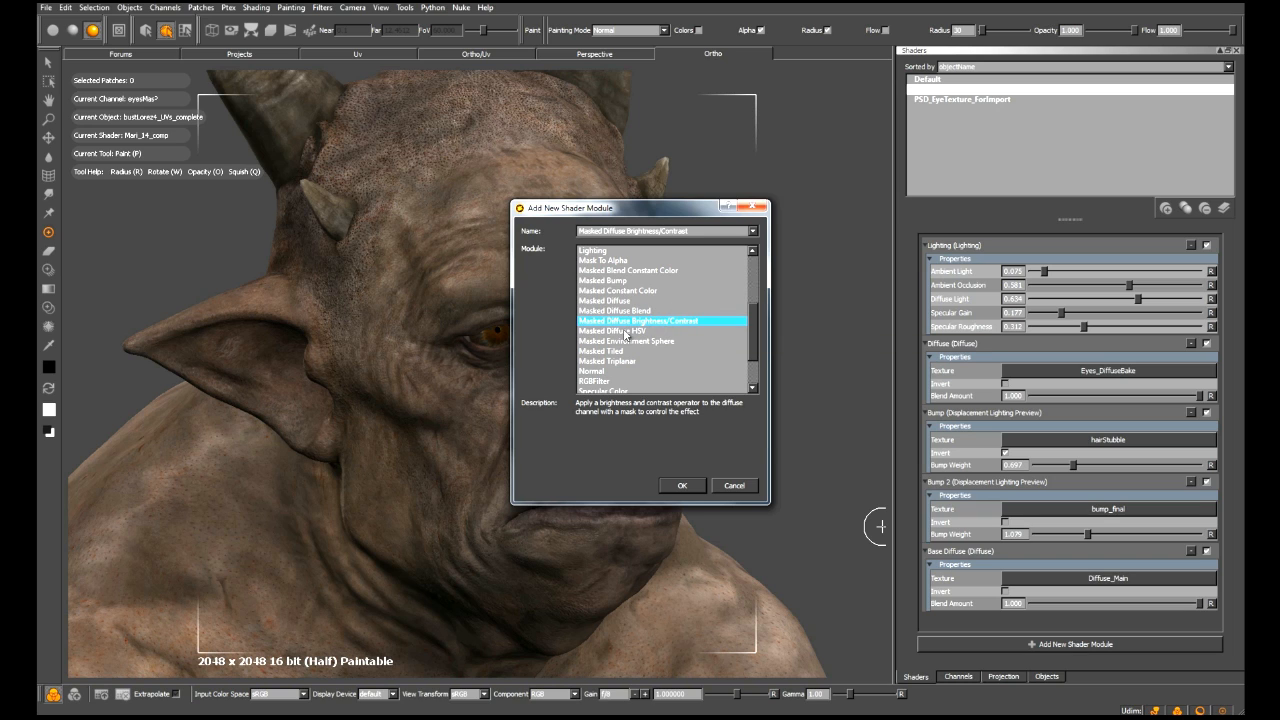
left_click(683, 486)
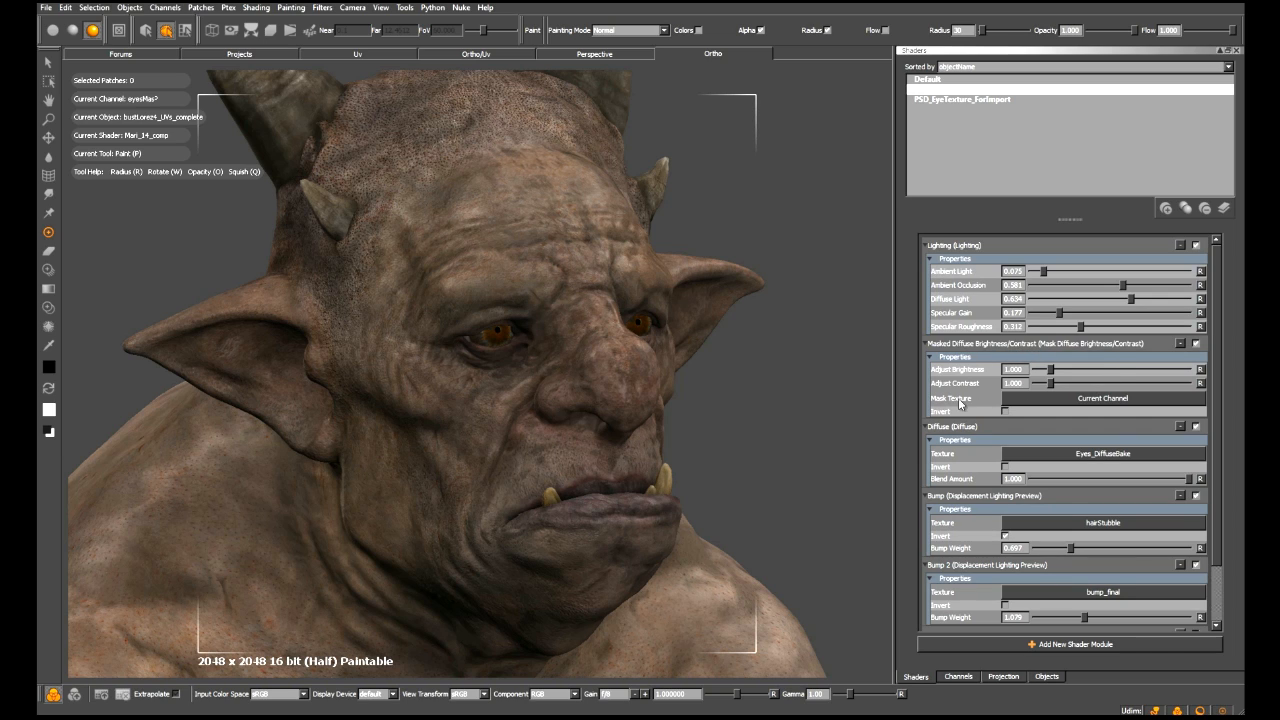
Step: Set the Masked Diffuse Brightness/Contrast module's mask texture to eyesMask and raise its Adjust Brightness value
left_click(1069, 398)
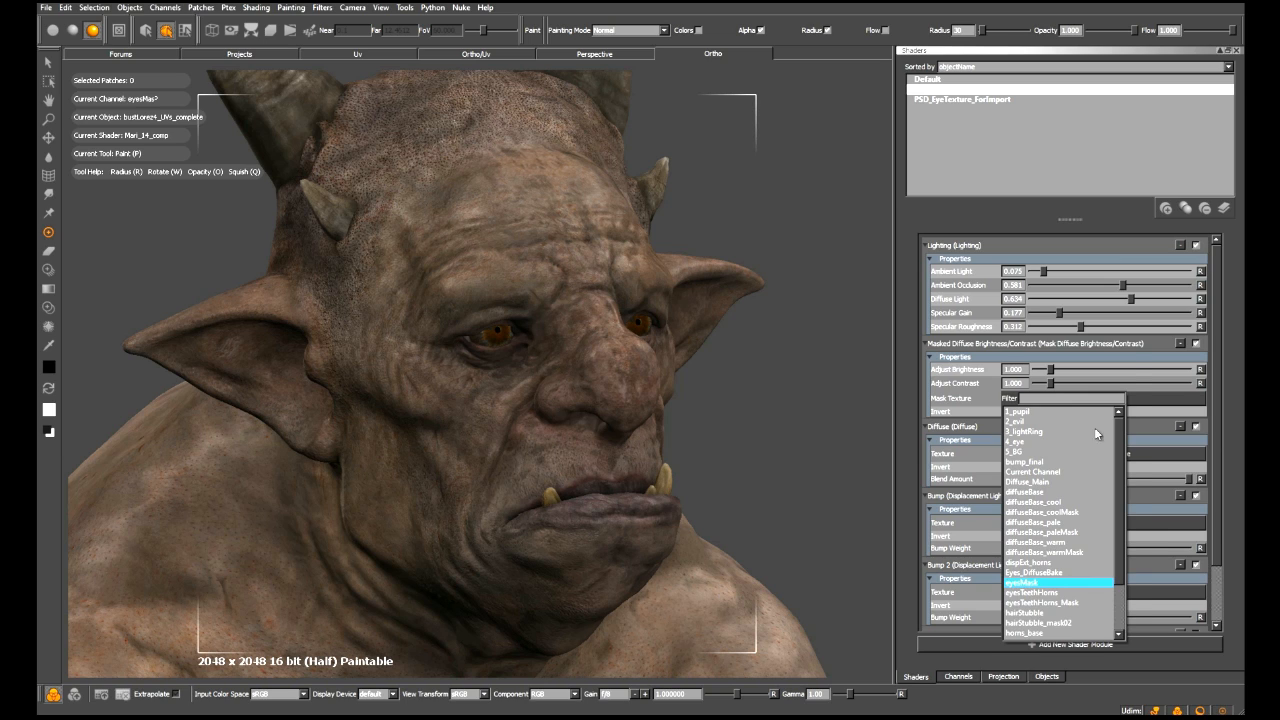
left_click(1012, 582)
left_click_drag(1050, 370, 1083, 371)
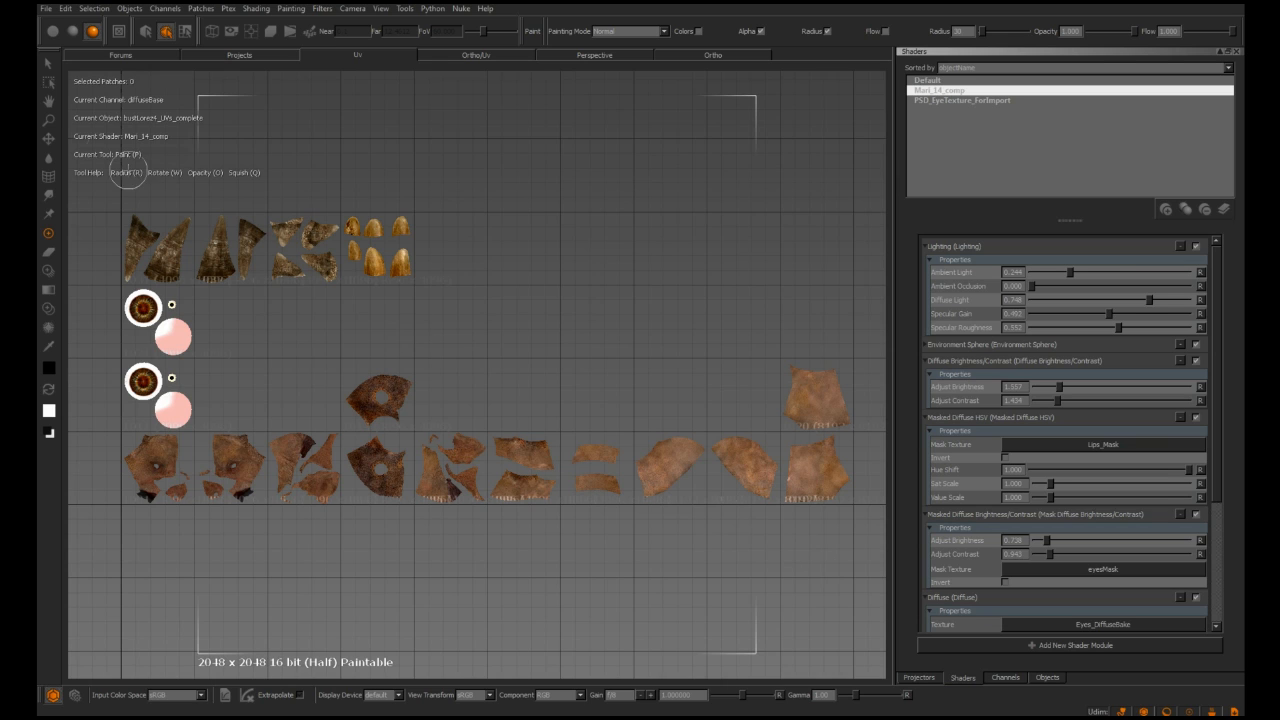
Step: Open the keyboard shortcut manager and search its actions for "clear pain"
left_click(65, 8)
left_click(88, 90)
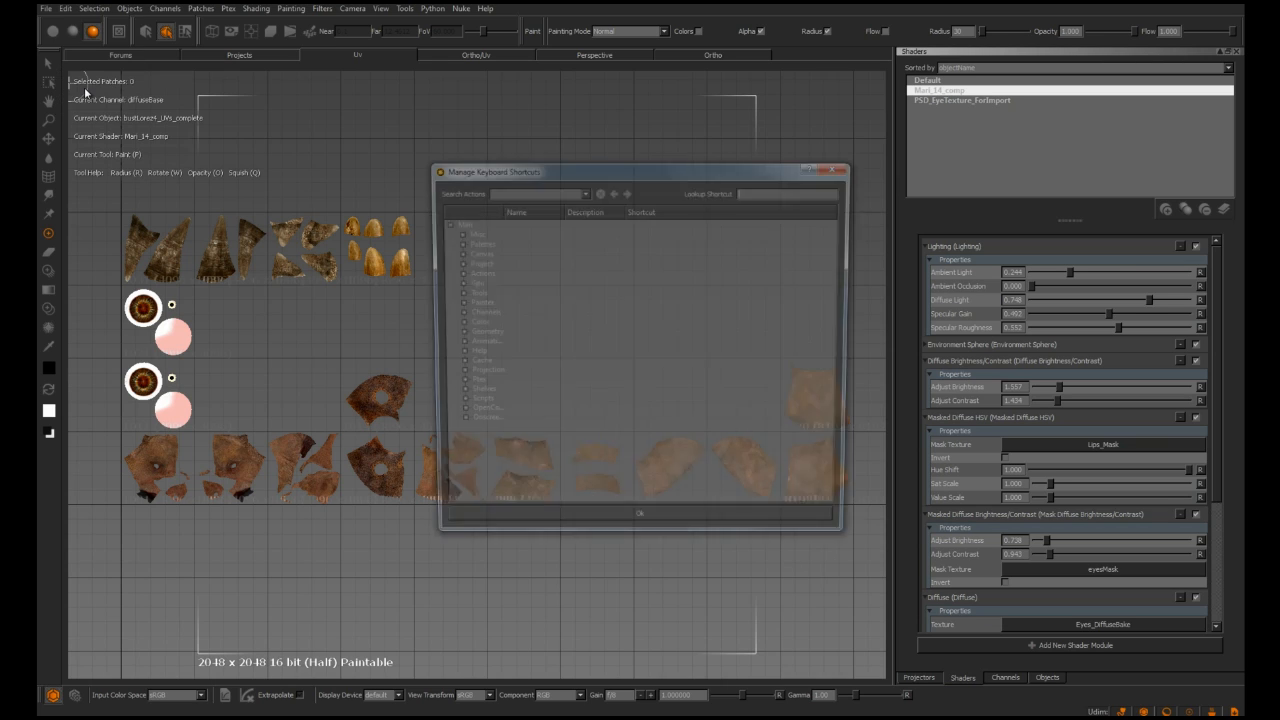
left_click_drag(467, 170, 385, 192)
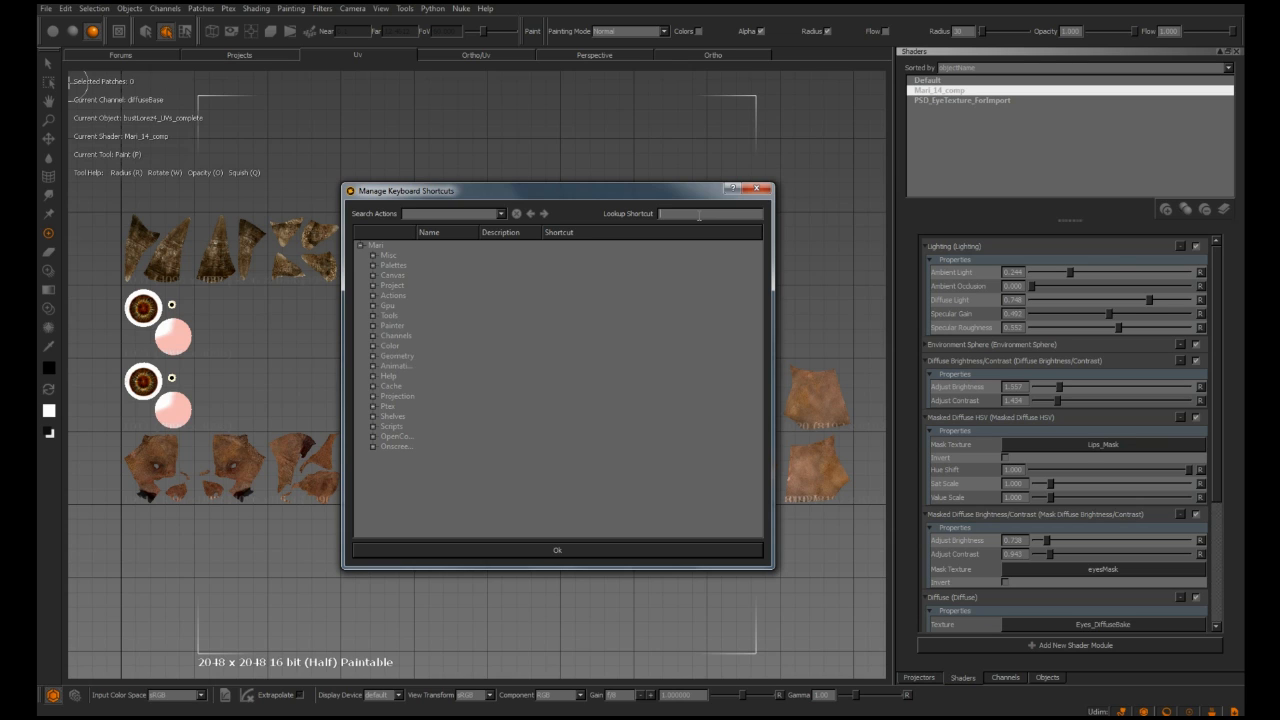
type("cle")
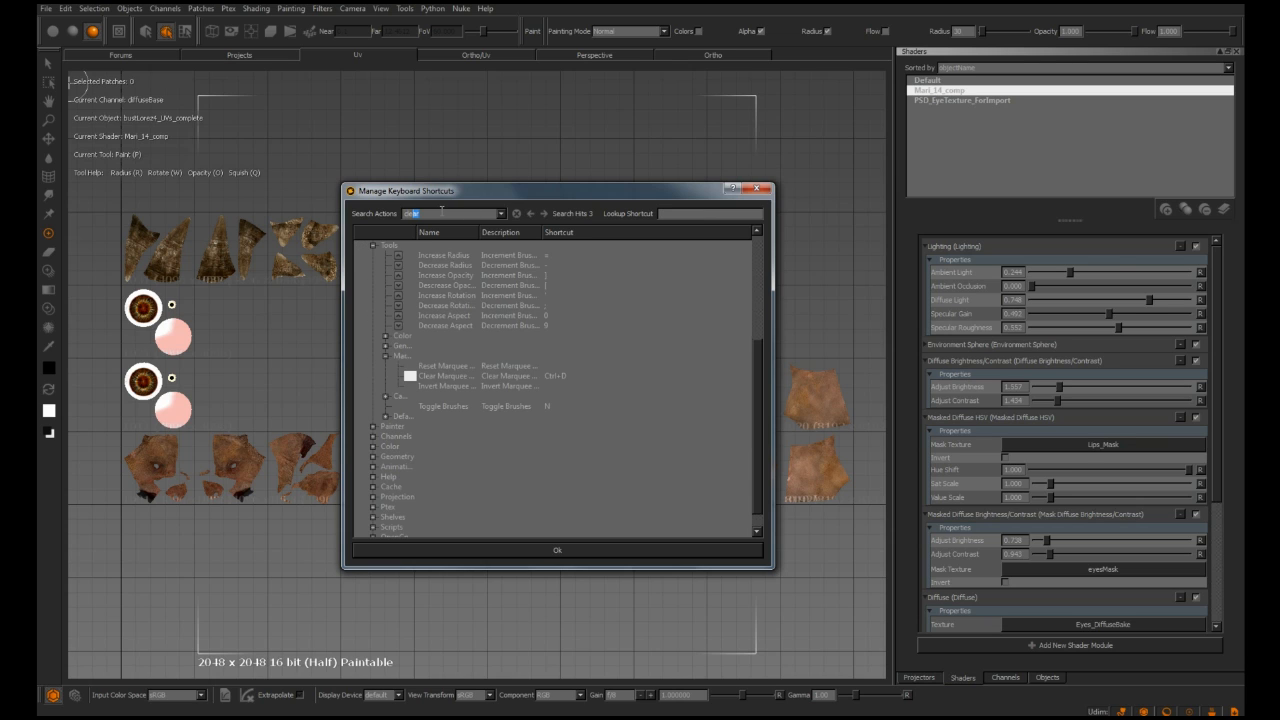
type("ar paint")
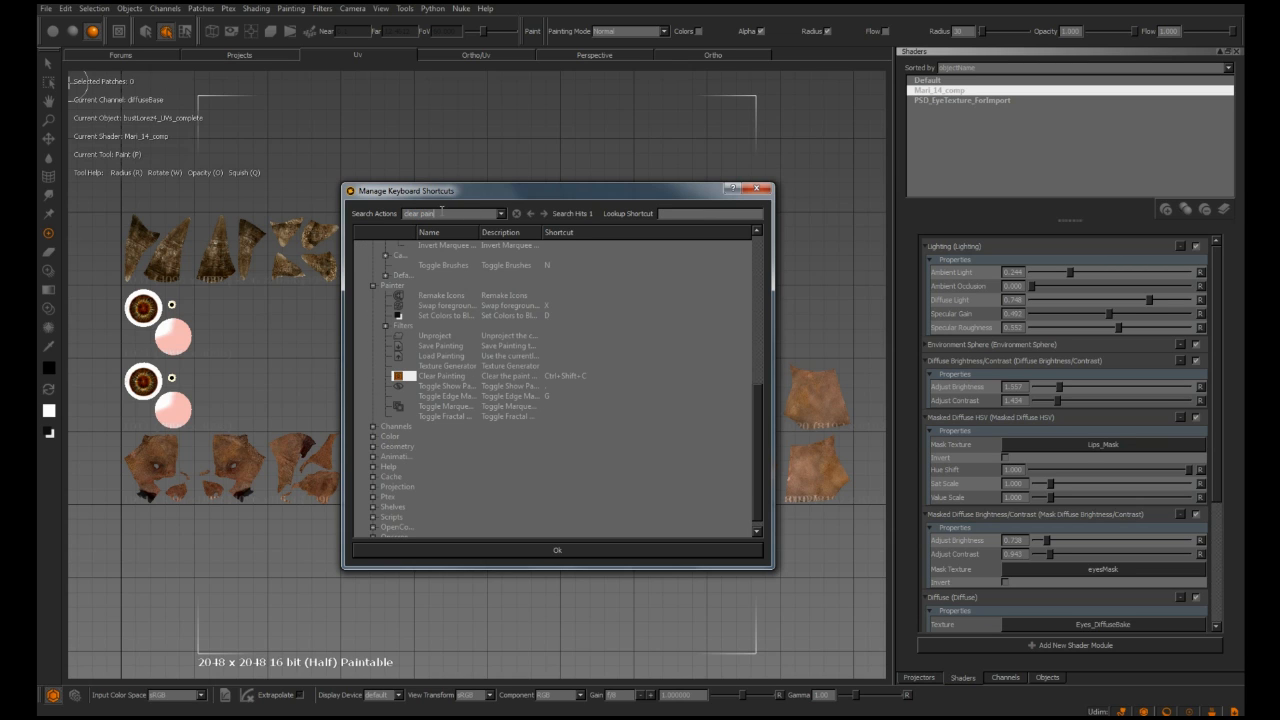
Step: Assign the backslash key (\) as the shortcut for the Clear Painting action and accept the shortcut settings
double_click(566, 377)
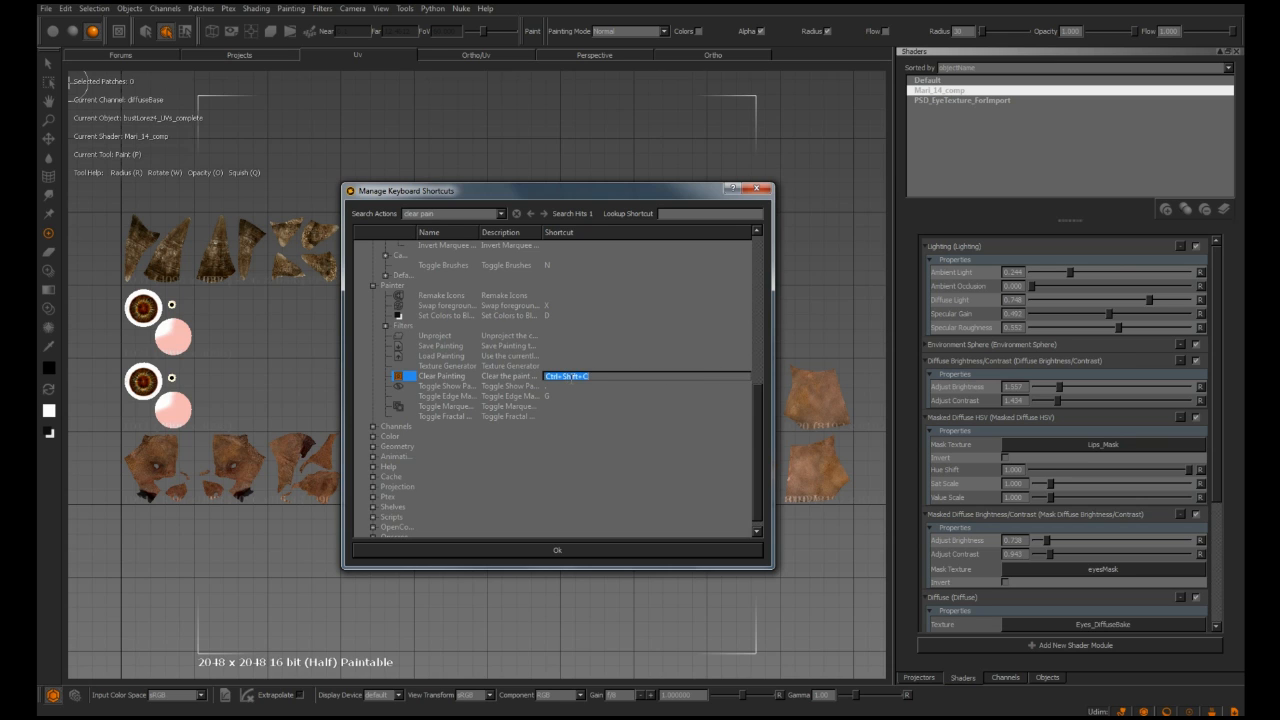
key("BackSpace")
left_click(577, 448)
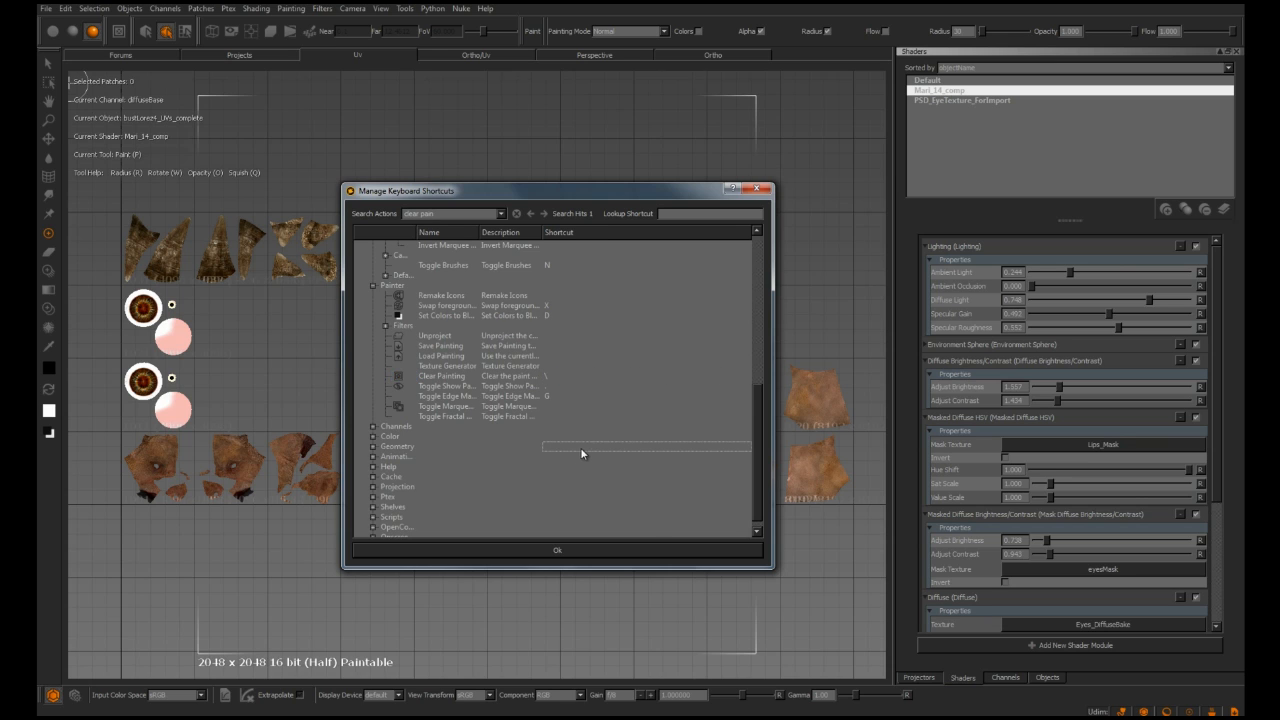
left_click(557, 550)
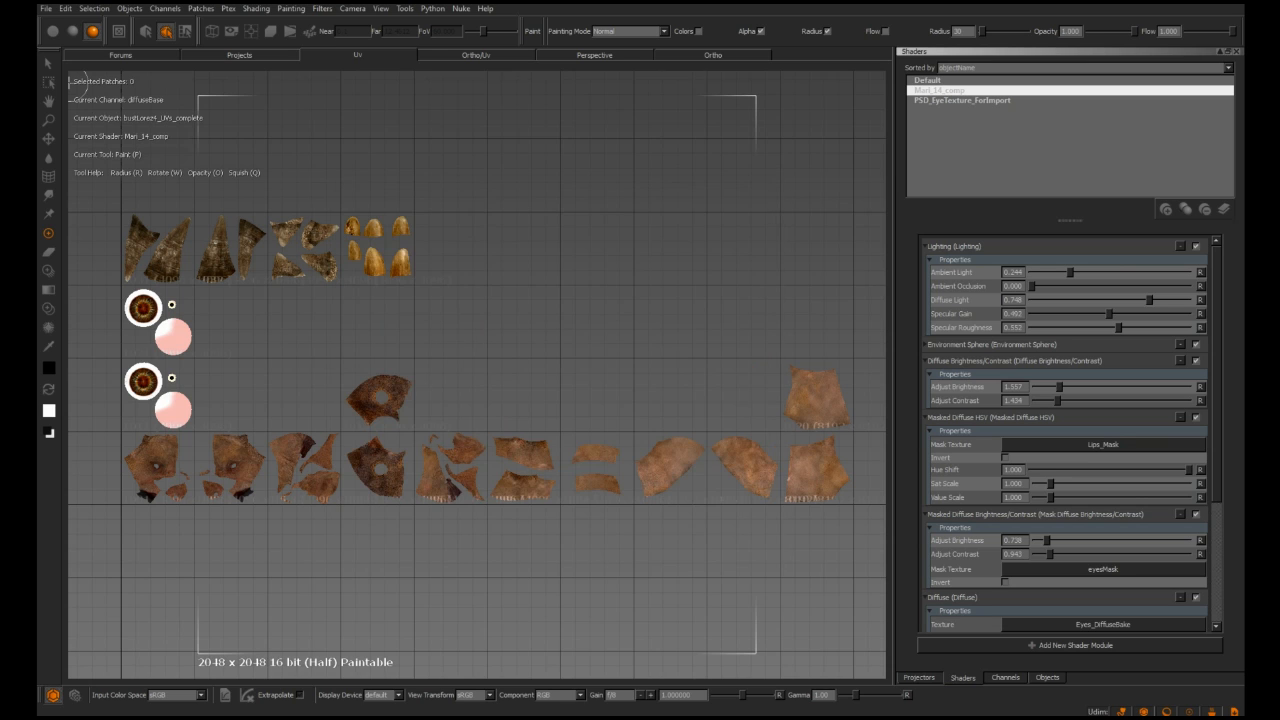